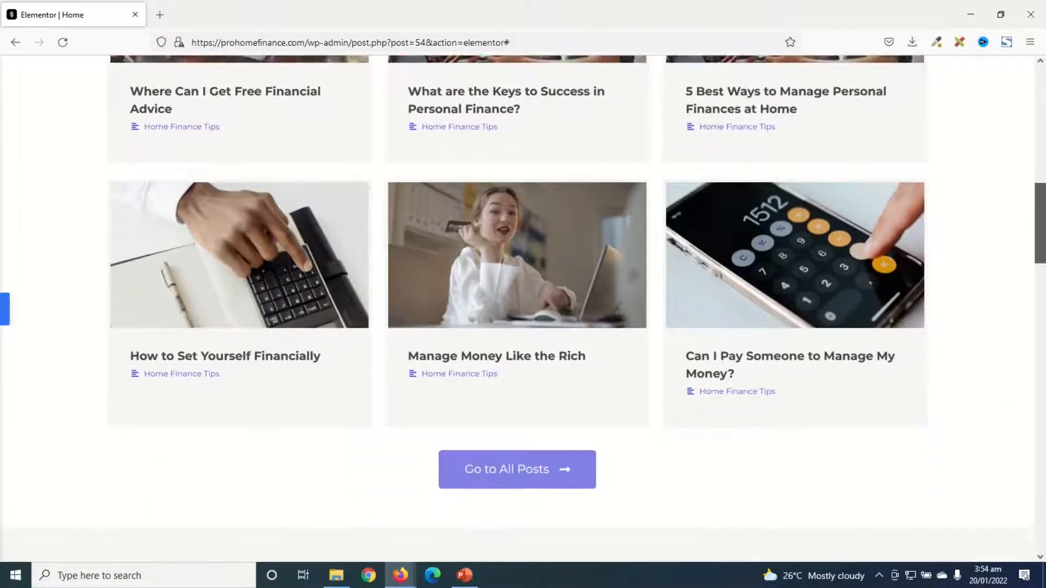
Examine the finished example home page from its header and hero section down to the article grids, About section and footer
drag(1043, 229, 1040, 98)
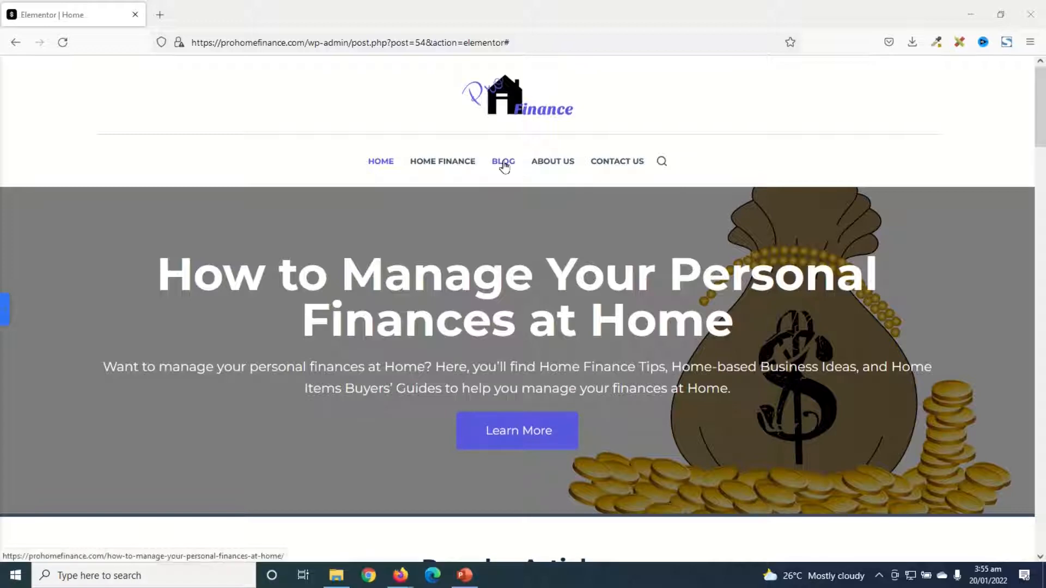
scroll(953, 294, down, 7)
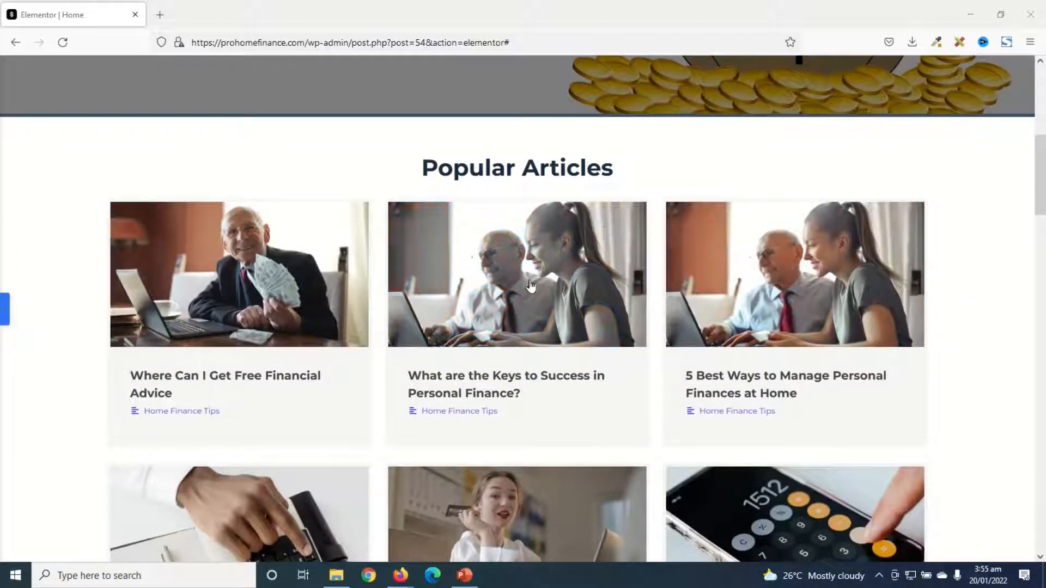
scroll(534, 280, down, 6)
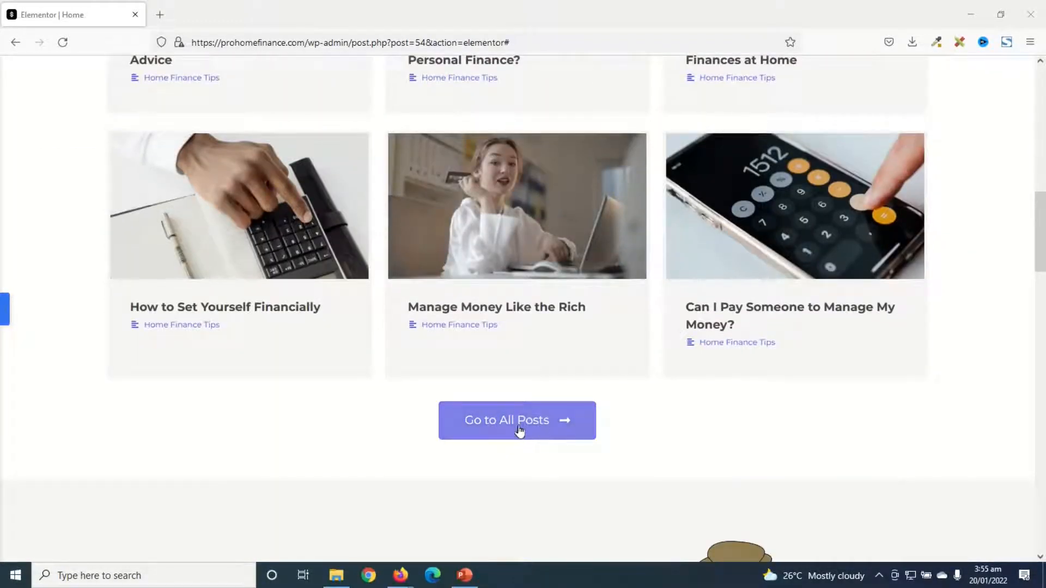
scroll(737, 432, down, 2)
scroll(739, 431, down, 4)
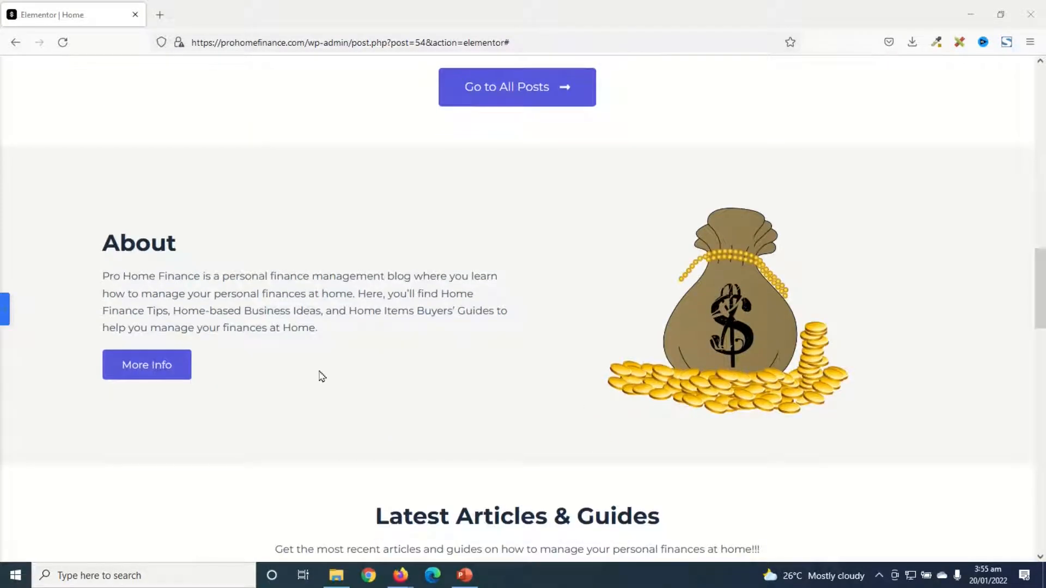
scroll(520, 425, down, 5)
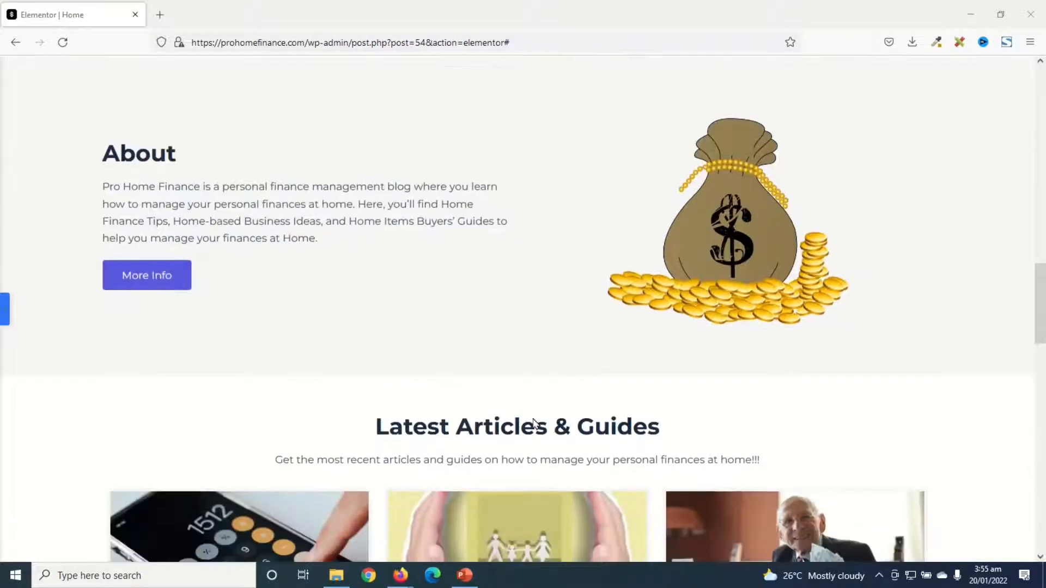
scroll(545, 431, up, 1)
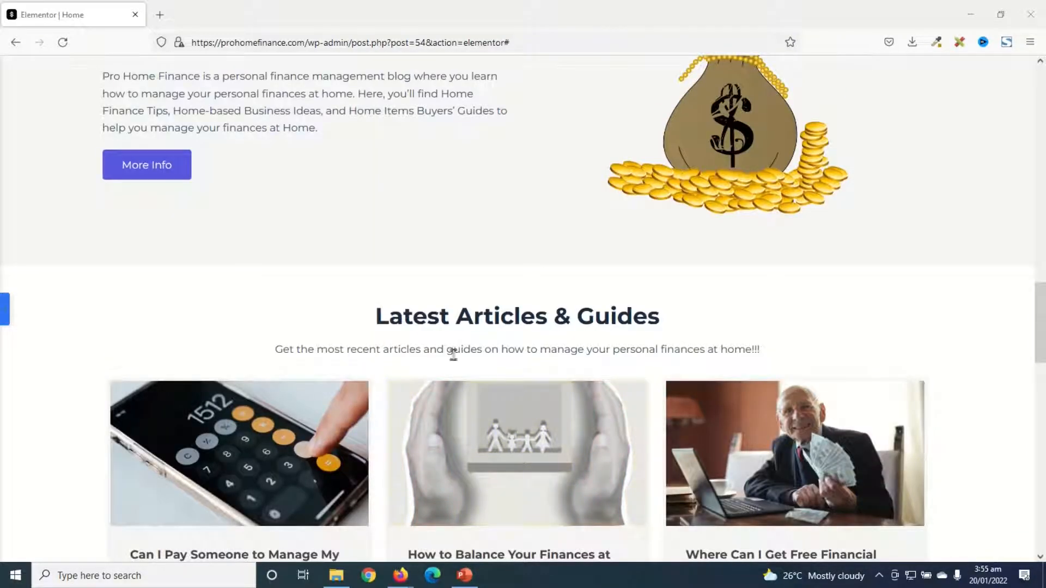
scroll(617, 354, down, 10)
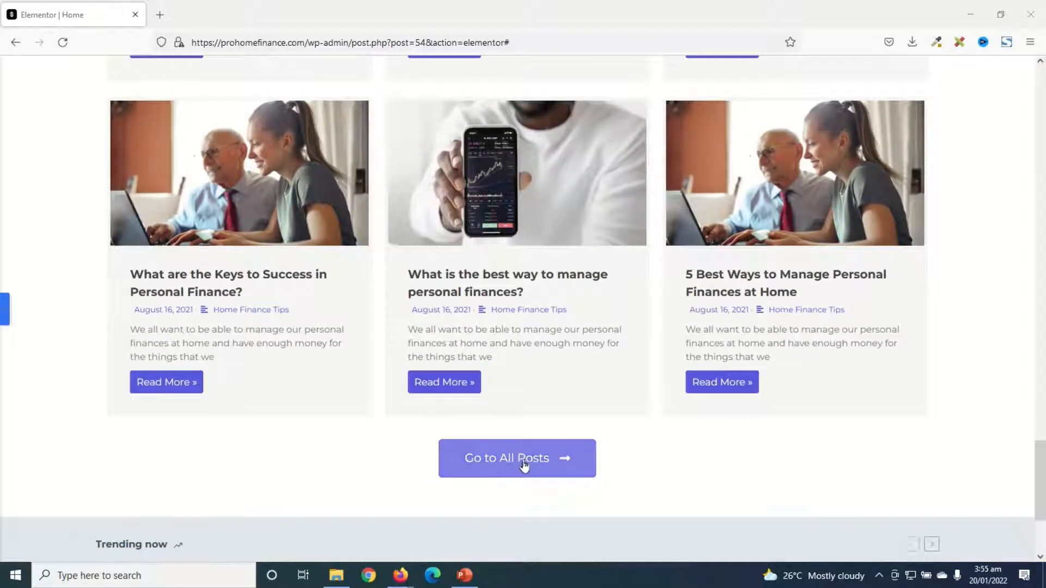
scroll(645, 367, down, 4)
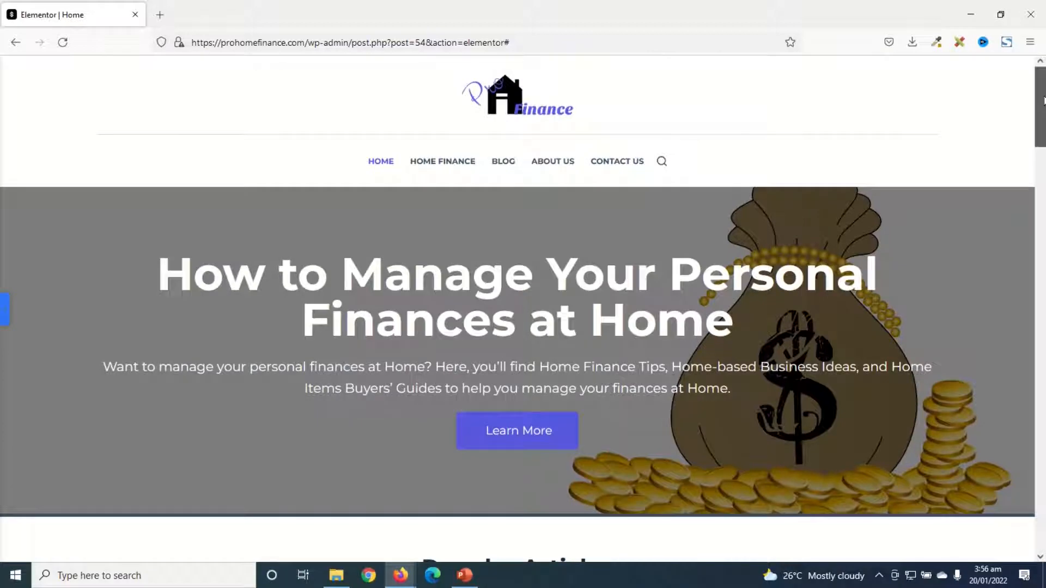
scroll(1043, 116, down, 5)
drag(1042, 116, 1043, 382)
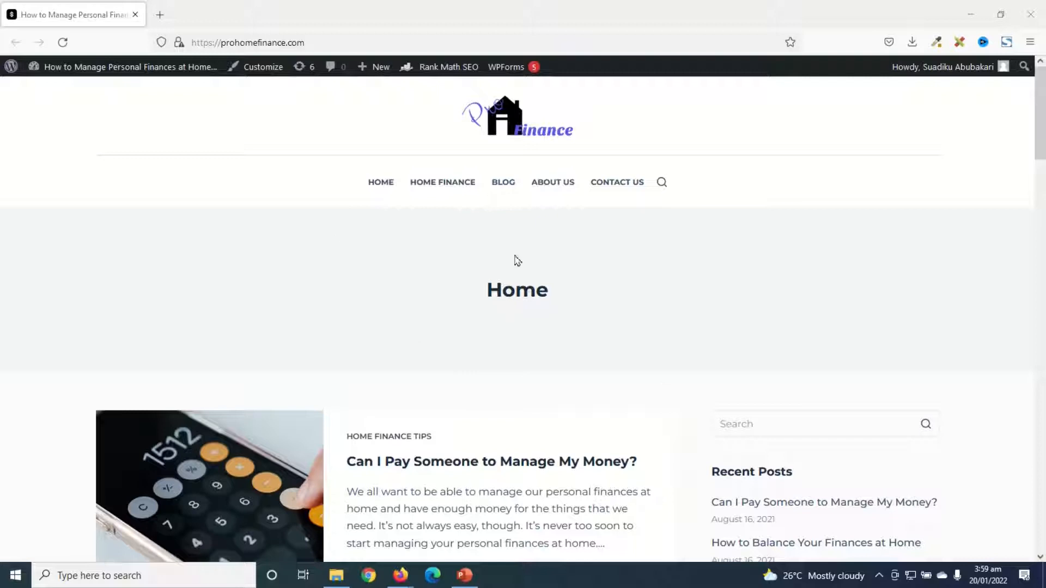
Review the site's current default home page, including its blog post list and the sidebar with recent posts
scroll(530, 362, down, 2)
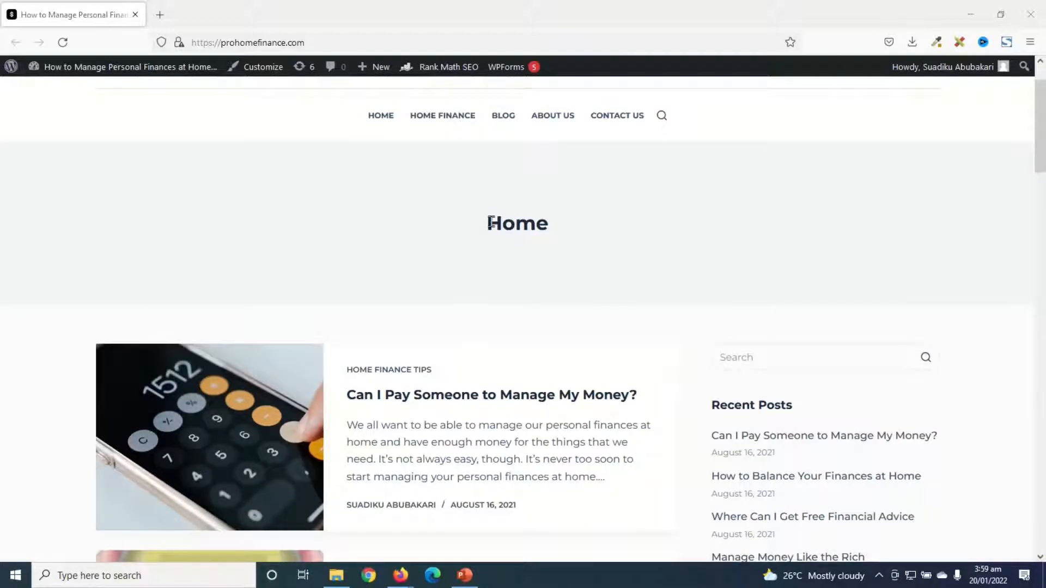
scroll(532, 308, up, 1)
scroll(532, 309, down, 5)
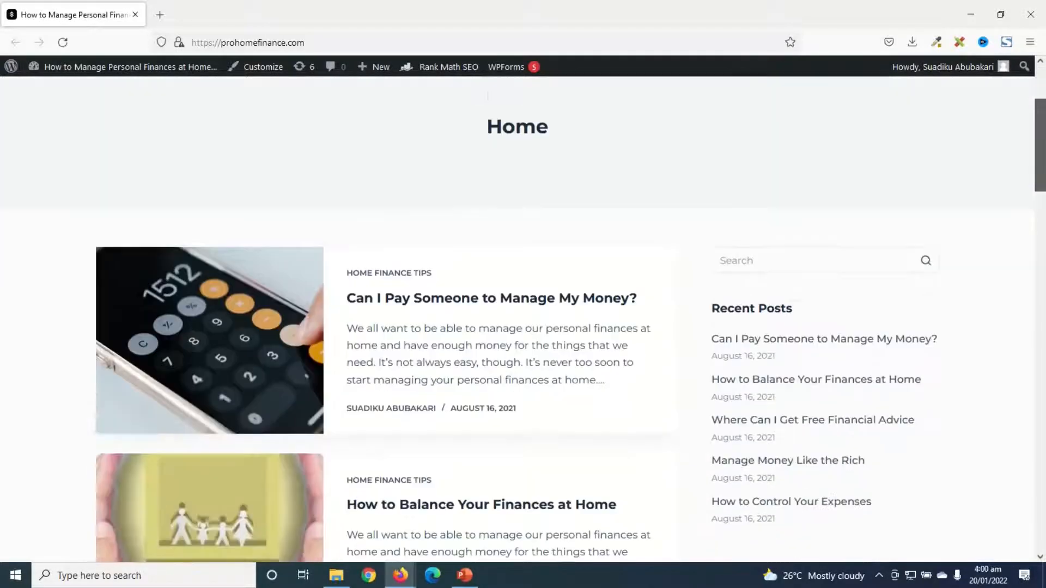
scroll(523, 319, down, 19)
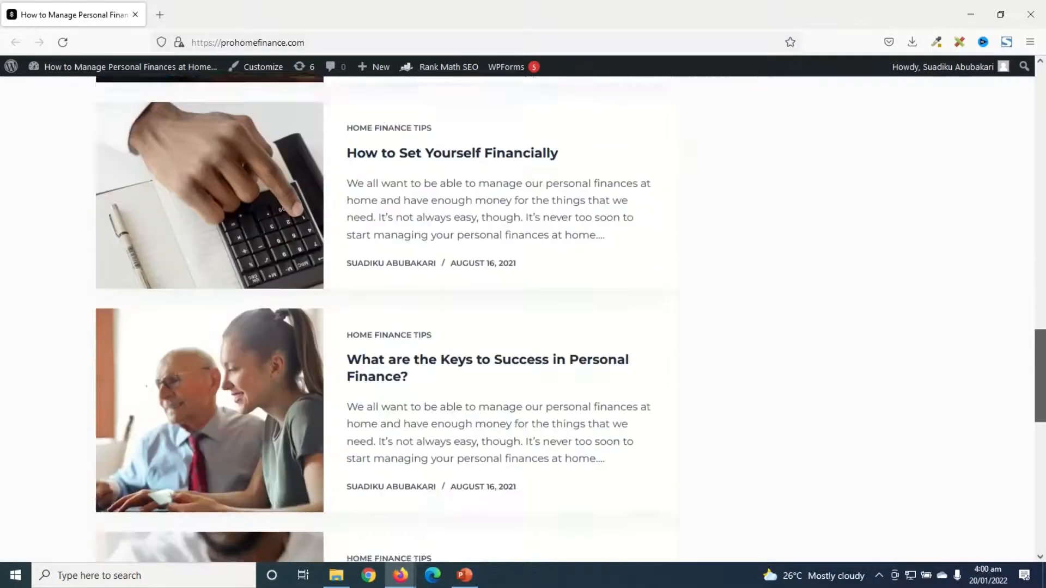
scroll(1043, 531, down, 6)
drag(1044, 534, 1043, 128)
scroll(424, 240, down, 4)
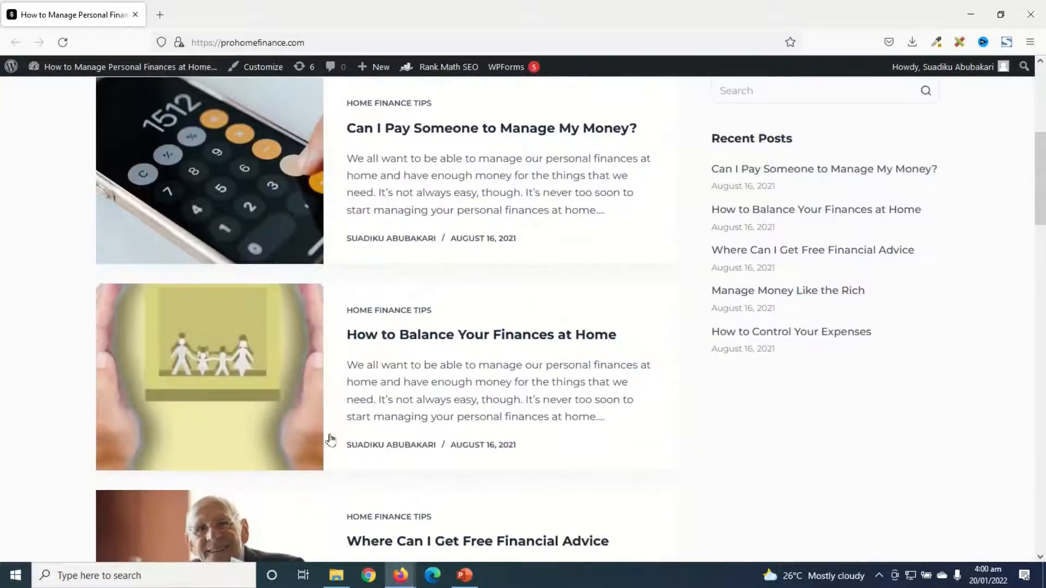
scroll(258, 390, down, 17)
scroll(506, 486, up, 7)
scroll(506, 487, up, 15)
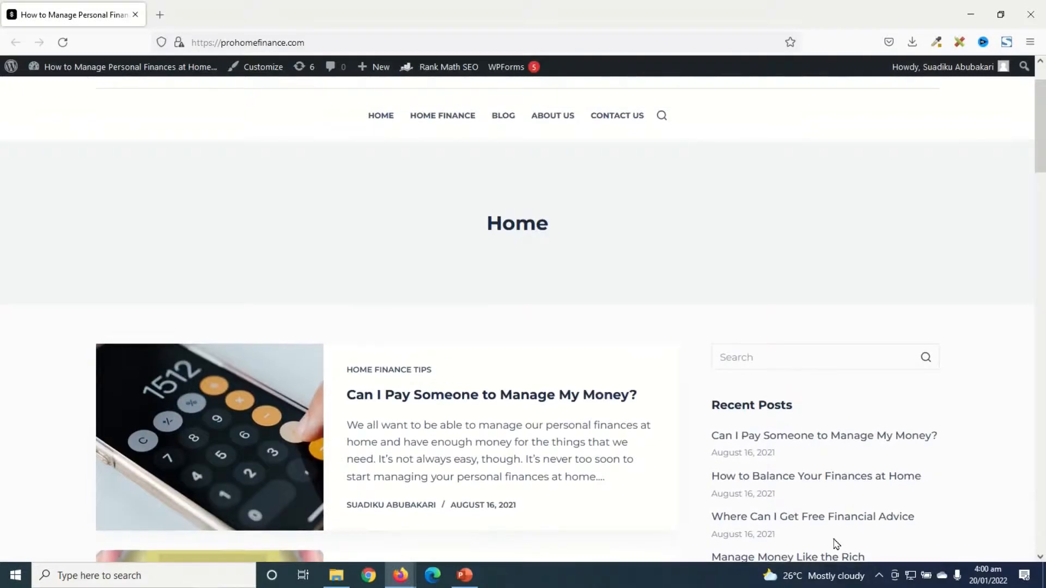
scroll(852, 292, down, 3)
scroll(1006, 438, down, 5)
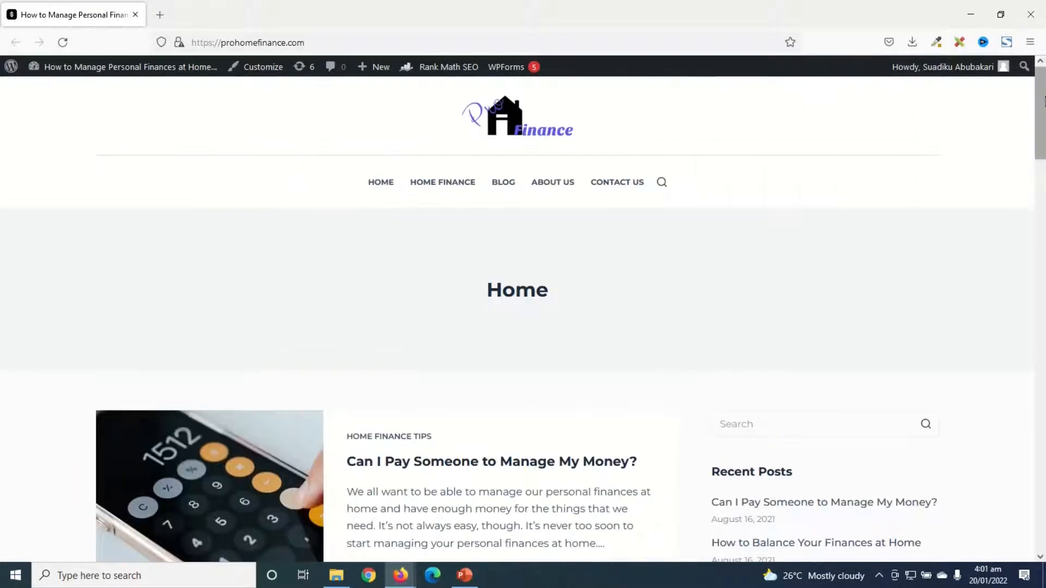
mouse_move(1045, 104)
mouse_down()
mouse_move(1045, 495)
mouse_move(1040, 98)
mouse_up()
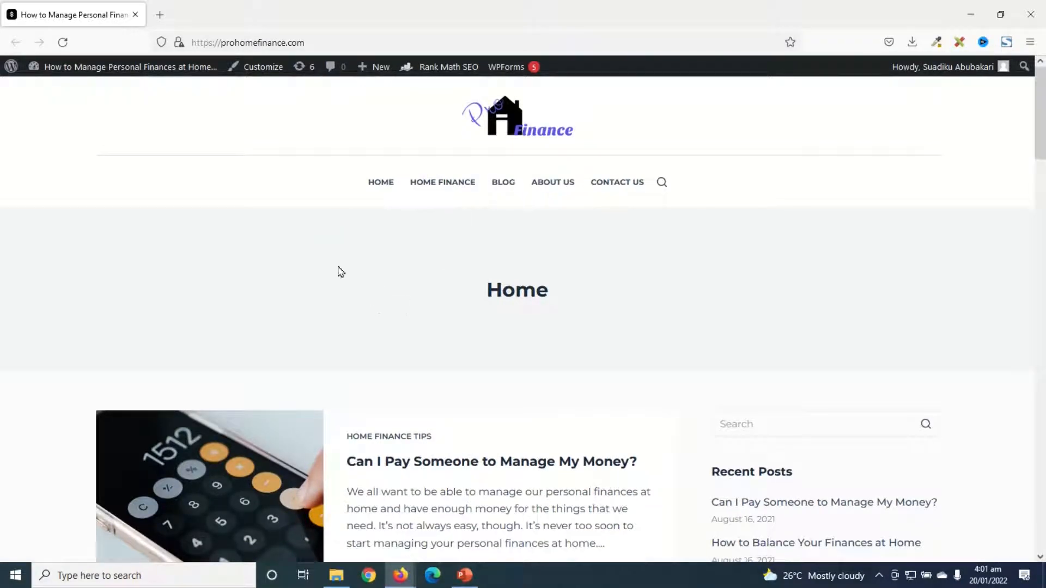
Go to the WordPress dashboard and open the page for adding new plugins
mouse_move(79, 67)
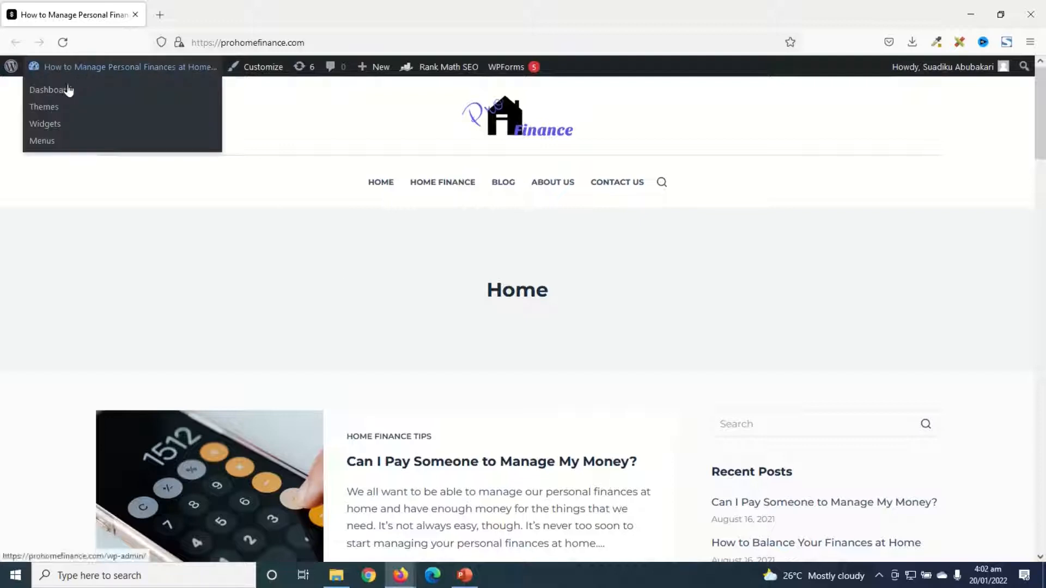
click(60, 96)
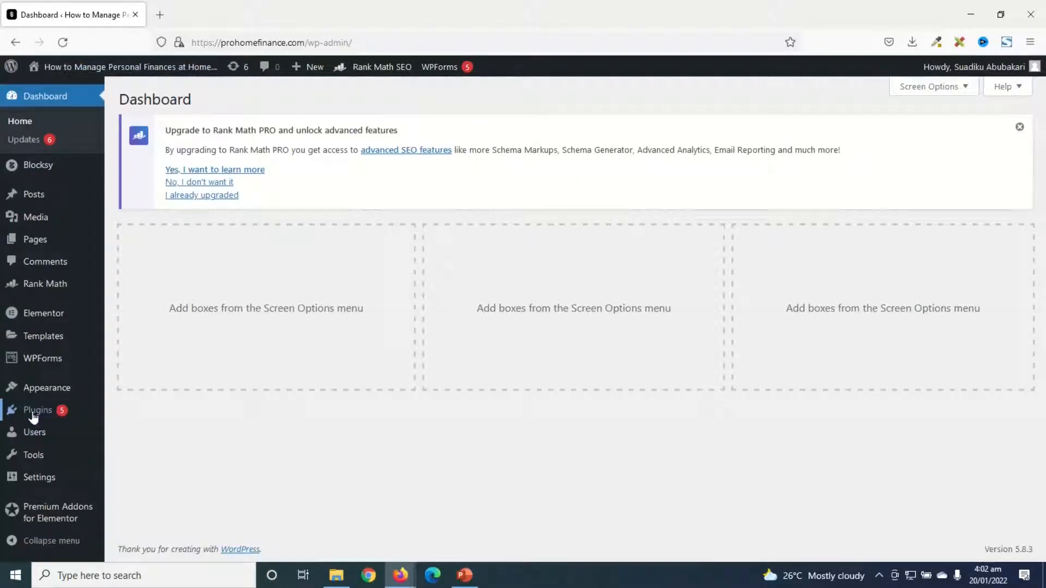
mouse_move(39, 412)
click(131, 432)
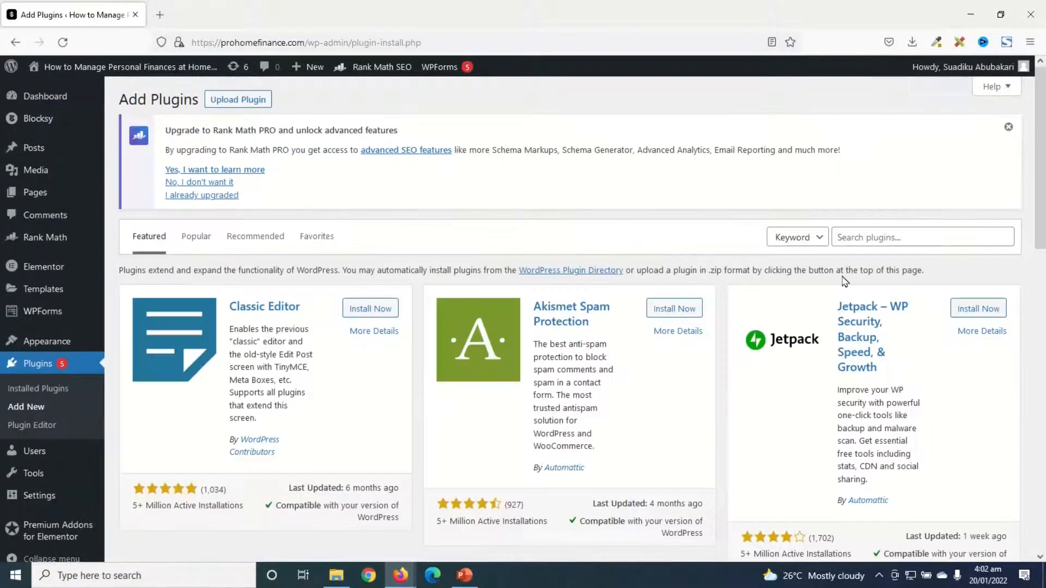
Search the plugin directory for "elementor" and check the Elementor Website Builder and Premium Addons for Elementor entries
click(876, 237)
text(elementor)
key(Return)
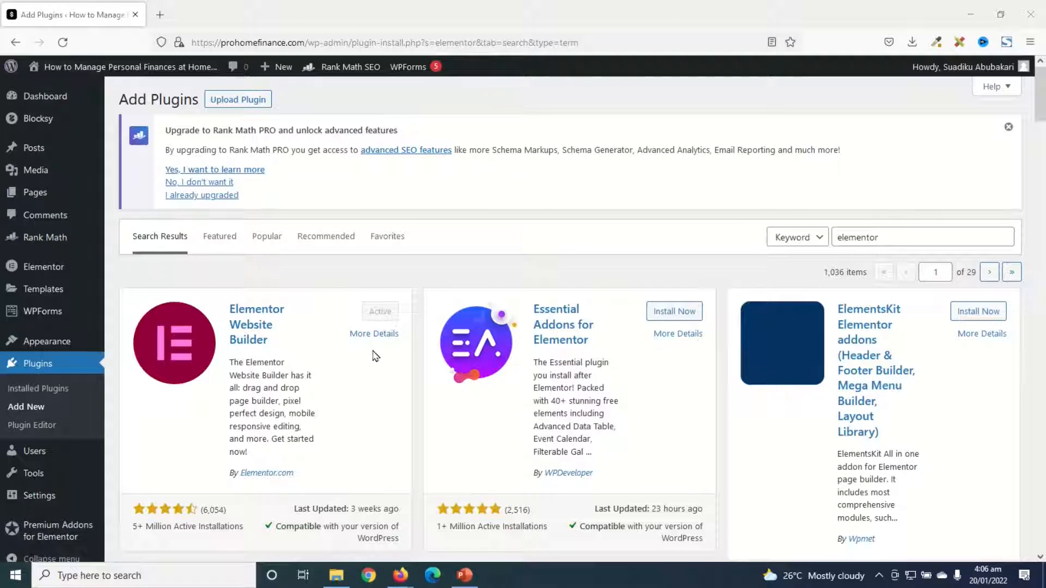
scroll(376, 355, down, 5)
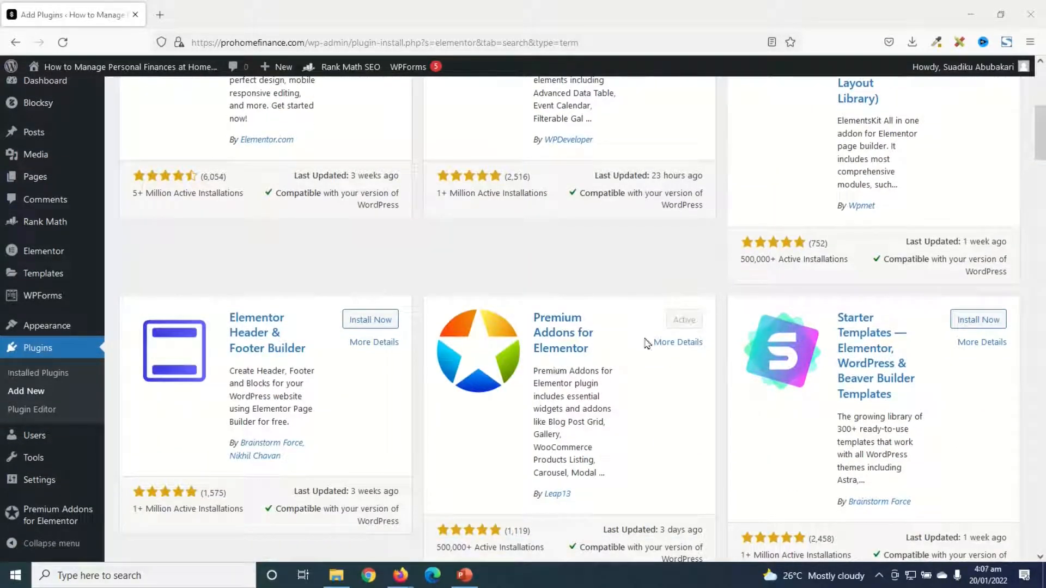
scroll(656, 354, up, 5)
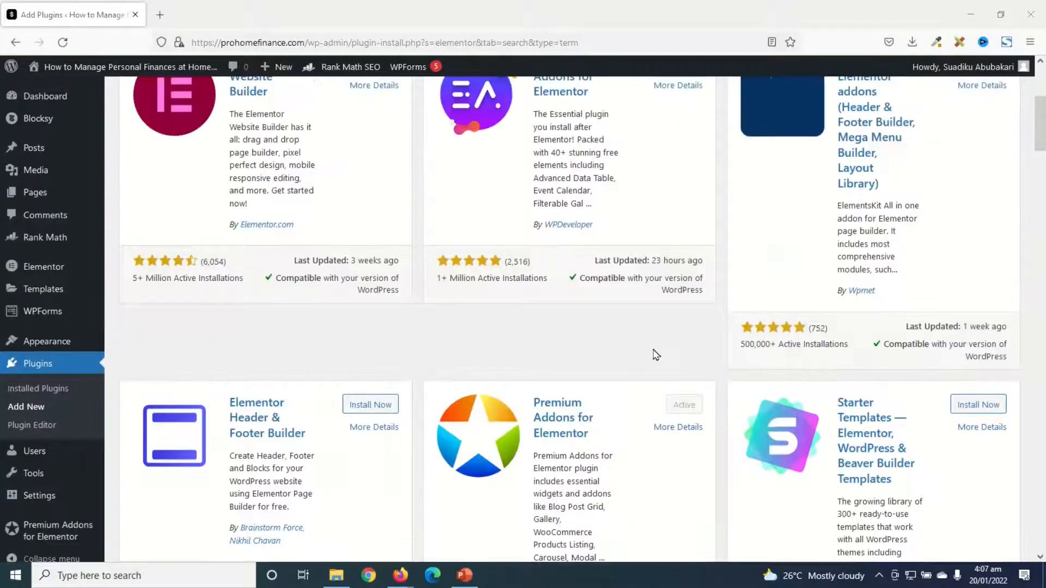
scroll(259, 353, down, 3)
scroll(259, 353, down, 4)
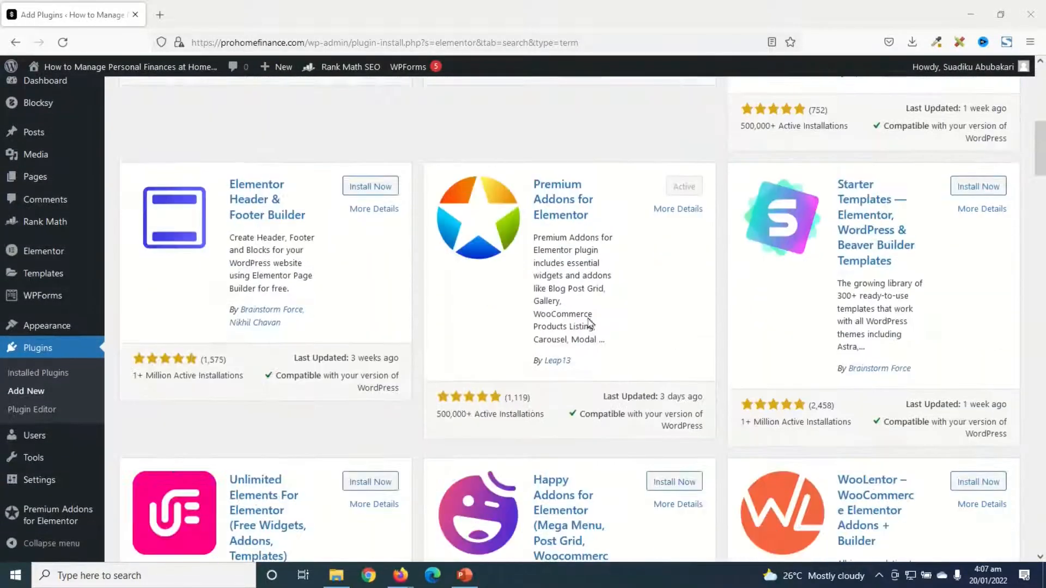
scroll(627, 312, up, 6)
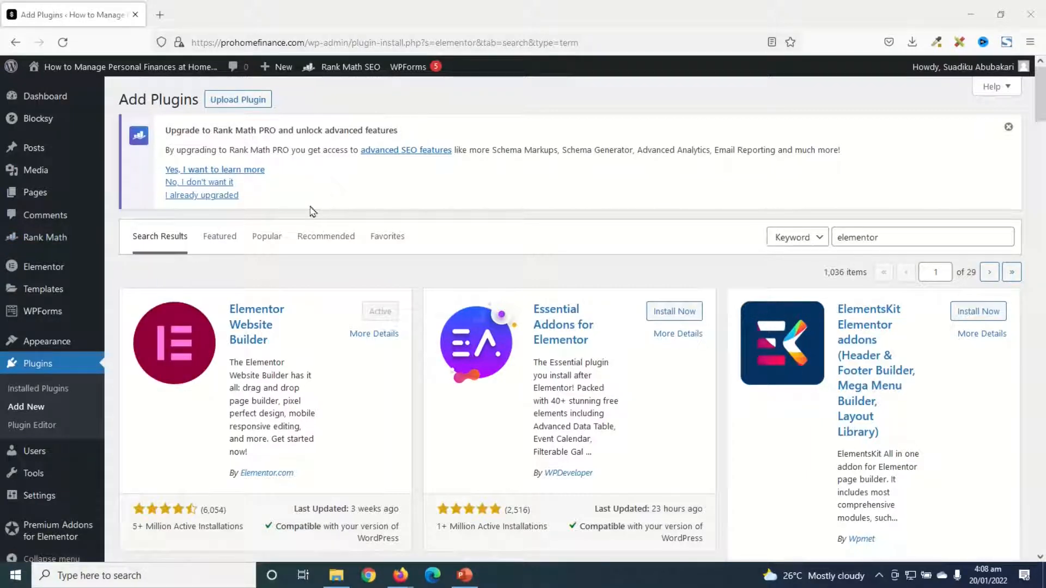
Create a new page titled "Homepage" and open it for editing with Elementor
mouse_move(24, 193)
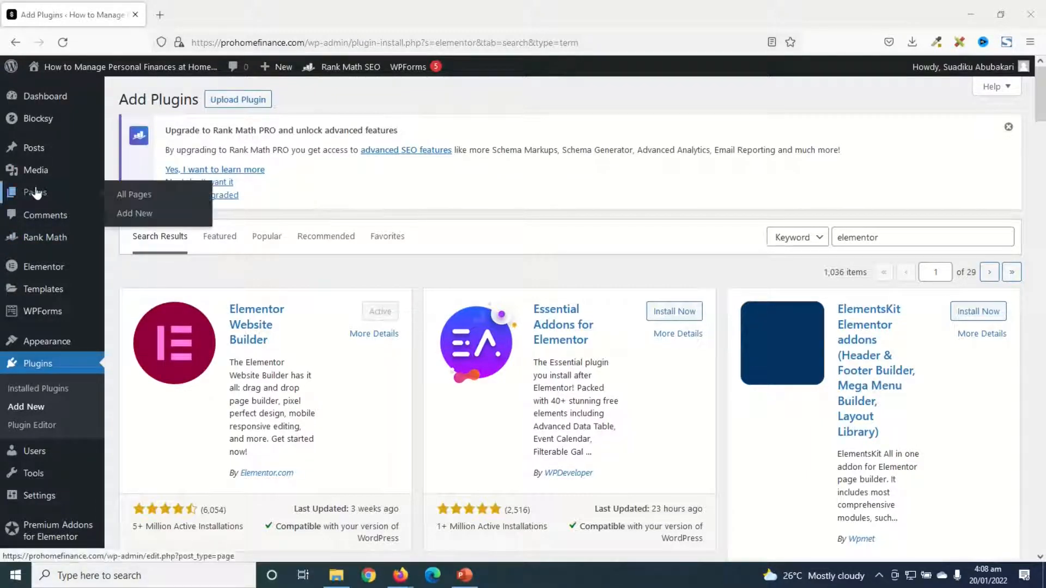
click(136, 216)
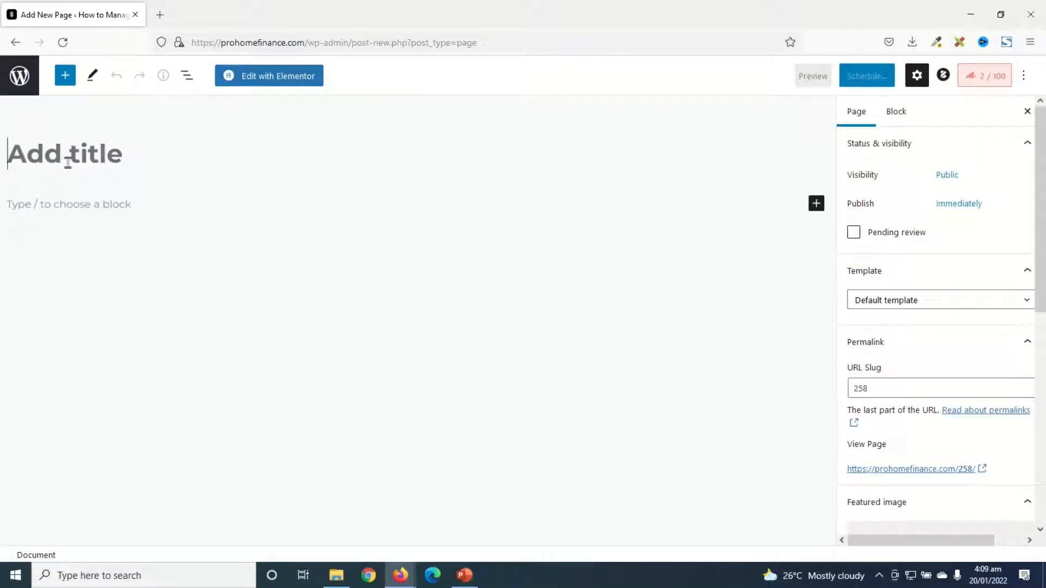
text(Homepage)
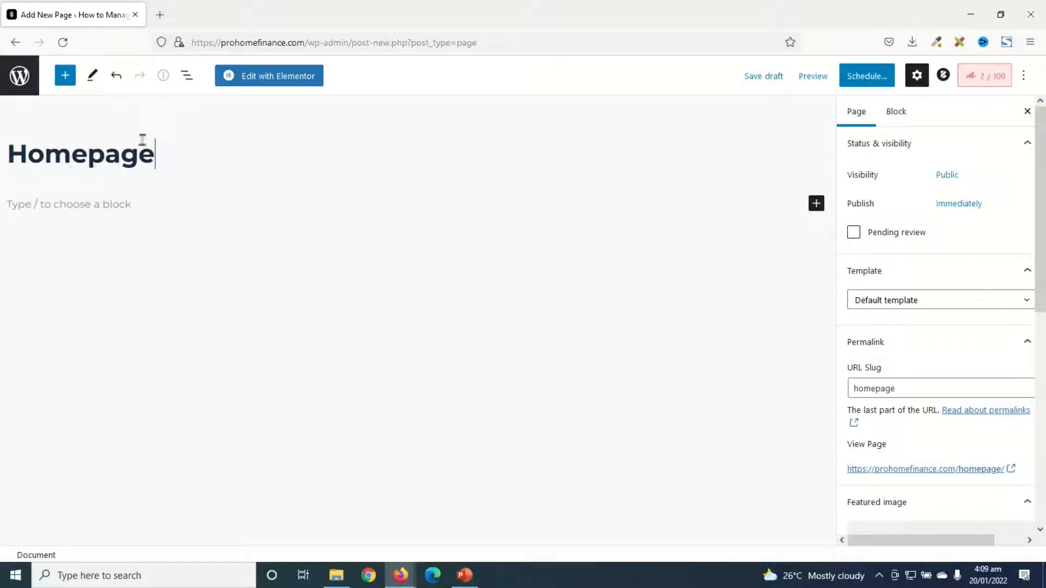
click(275, 81)
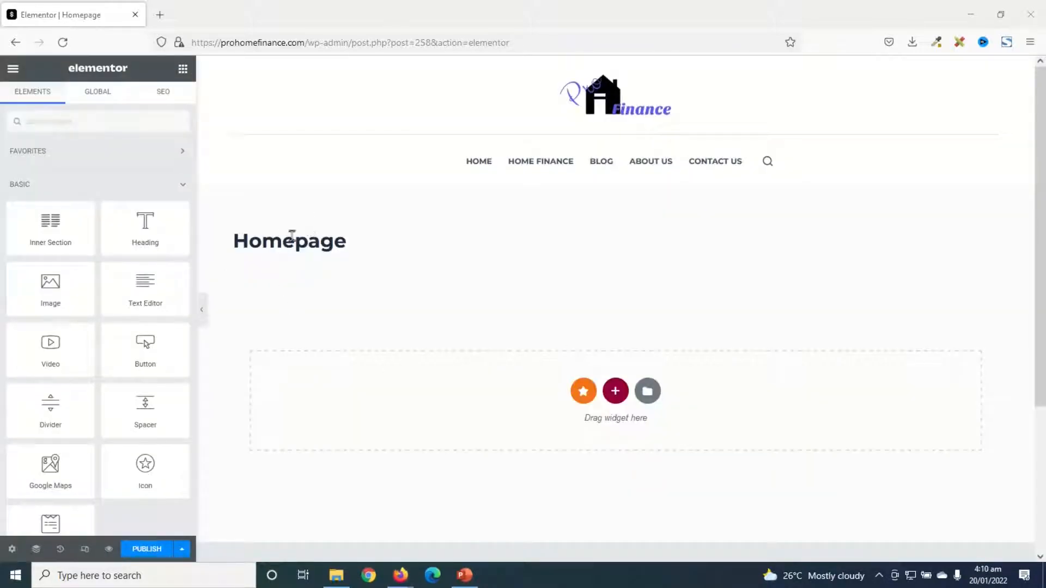
Hide the Homepage title and set the page layout to Elementor Full Width in the page settings
drag(279, 243, 346, 243)
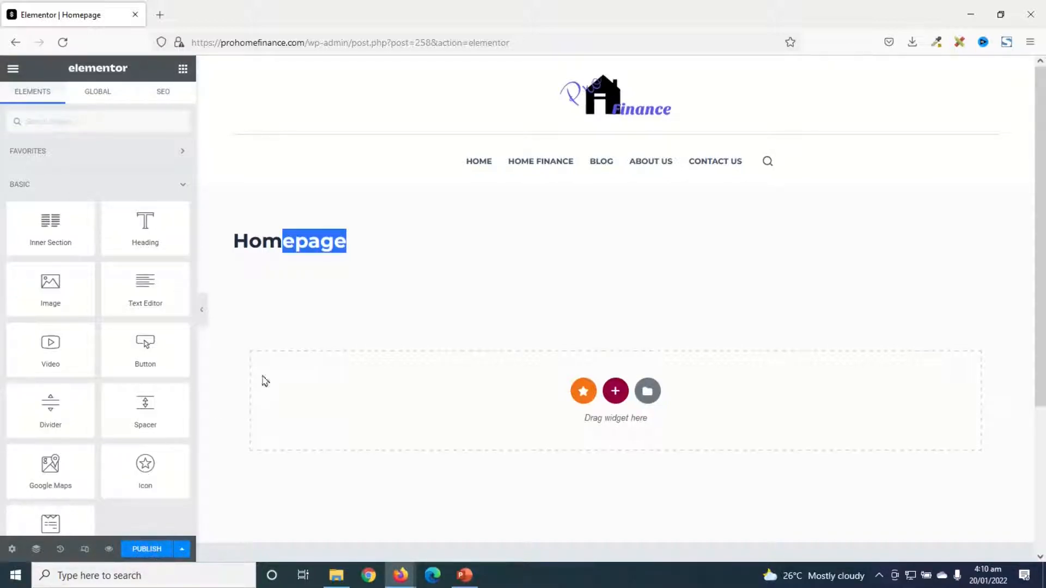
double_click(279, 245)
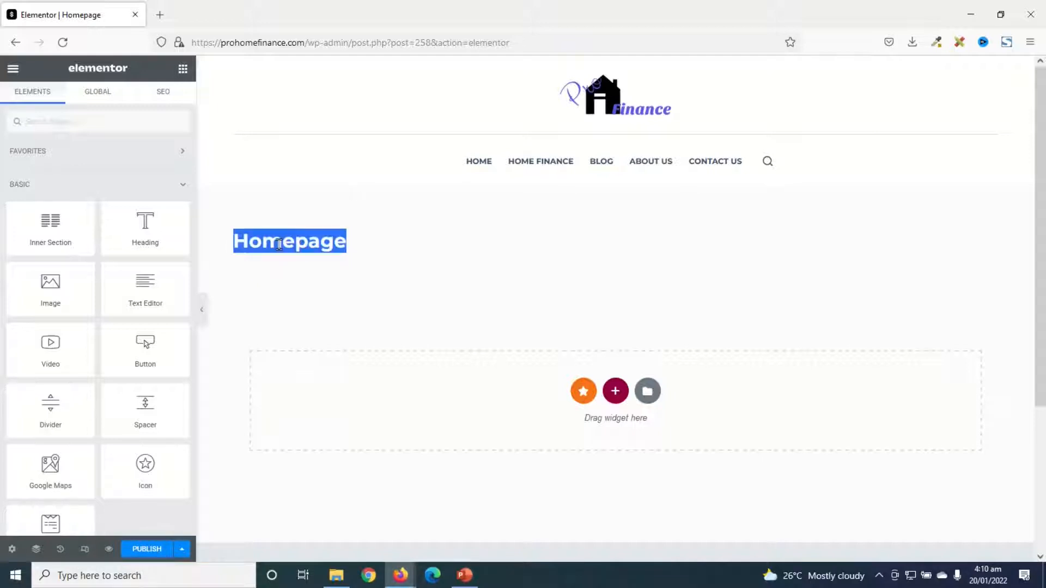
click(12, 551)
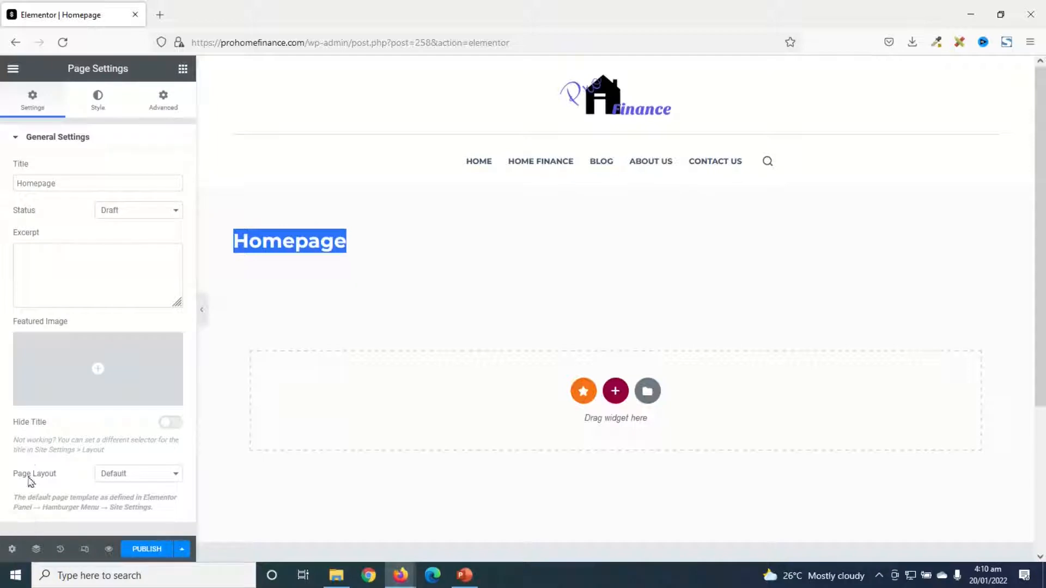
click(173, 424)
click(143, 478)
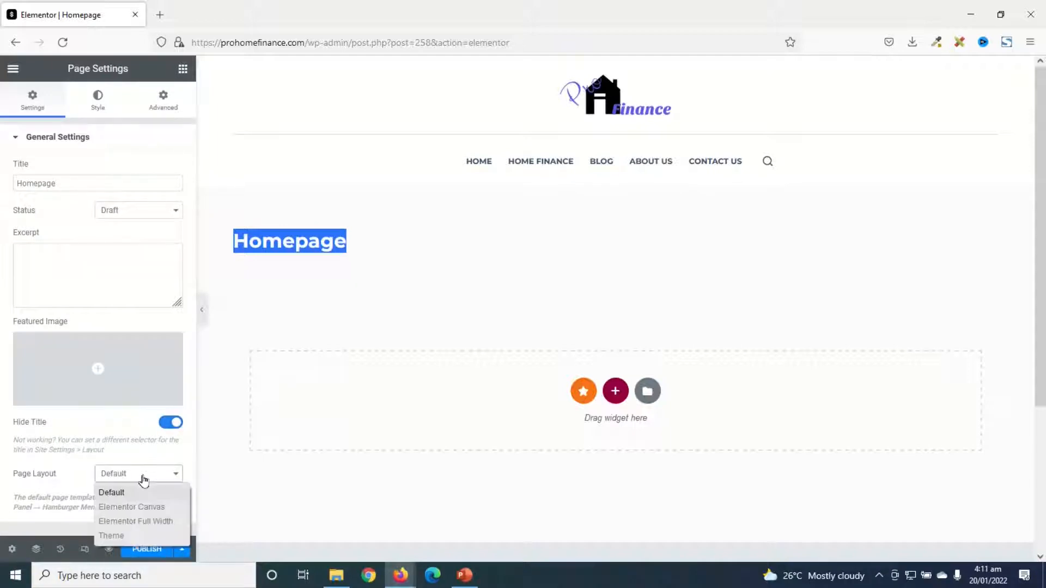
click(133, 522)
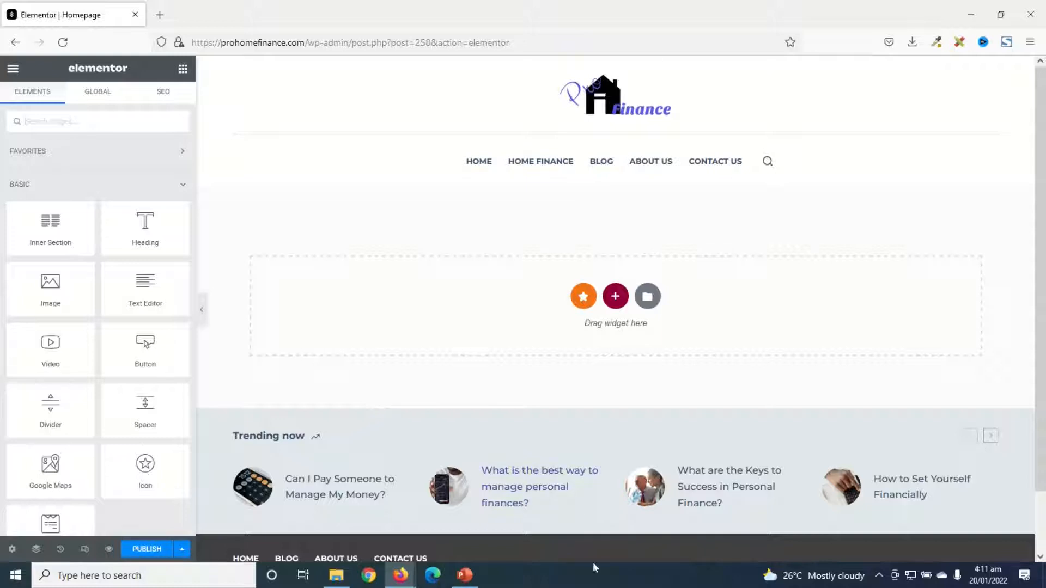
Add a single-column section to the empty page and set its height option to Min Height
scroll(315, 374, down, 2)
scroll(621, 528, up, 2)
click(617, 300)
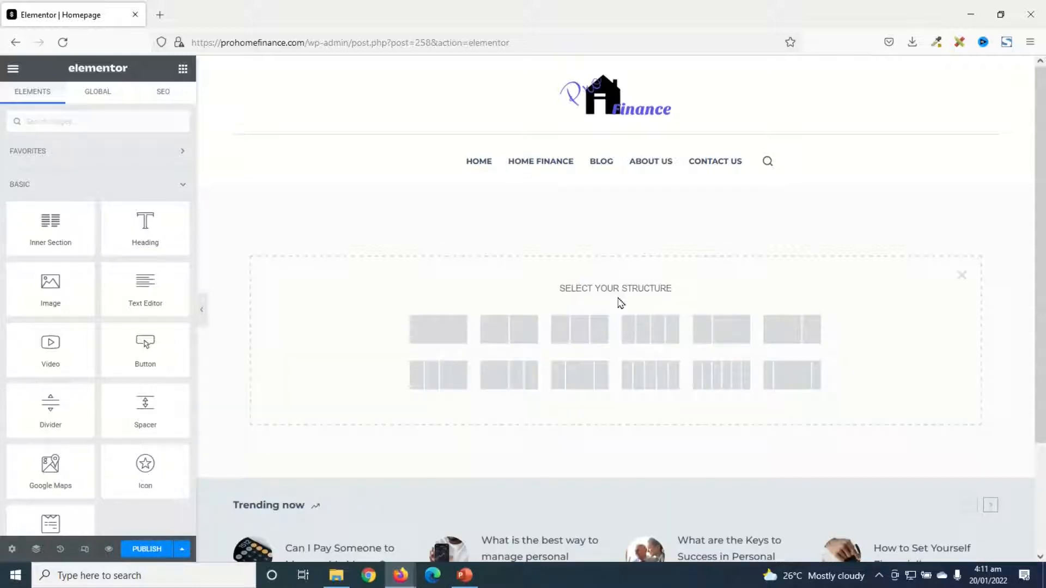
click(434, 336)
click(132, 299)
click(136, 348)
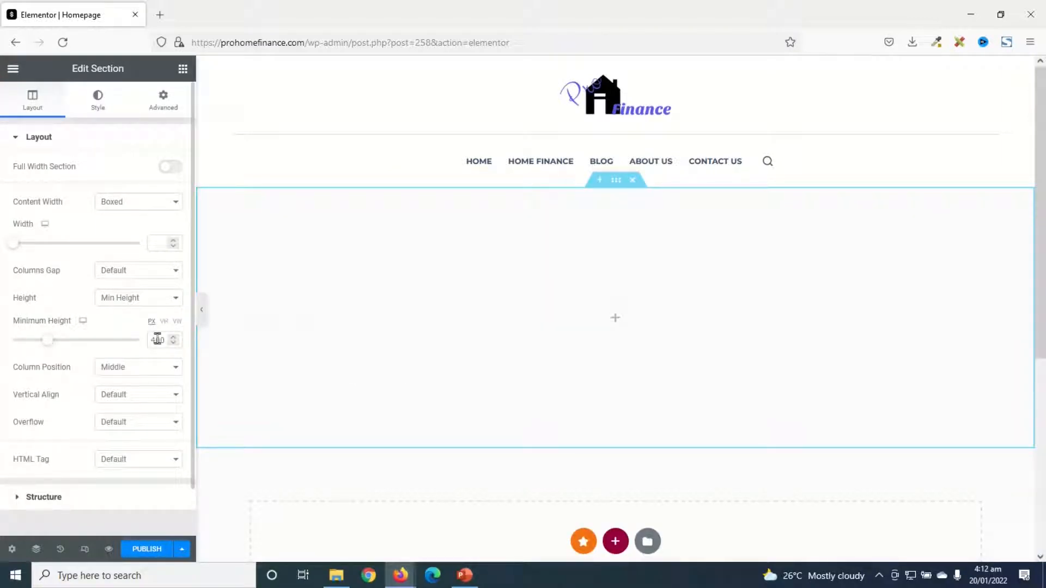
Set the section's minimum height to 500 px and its classic background image to the money-bag picture pro-home-finance.png from the media library
drag(157, 340, 78, 341)
text(5)
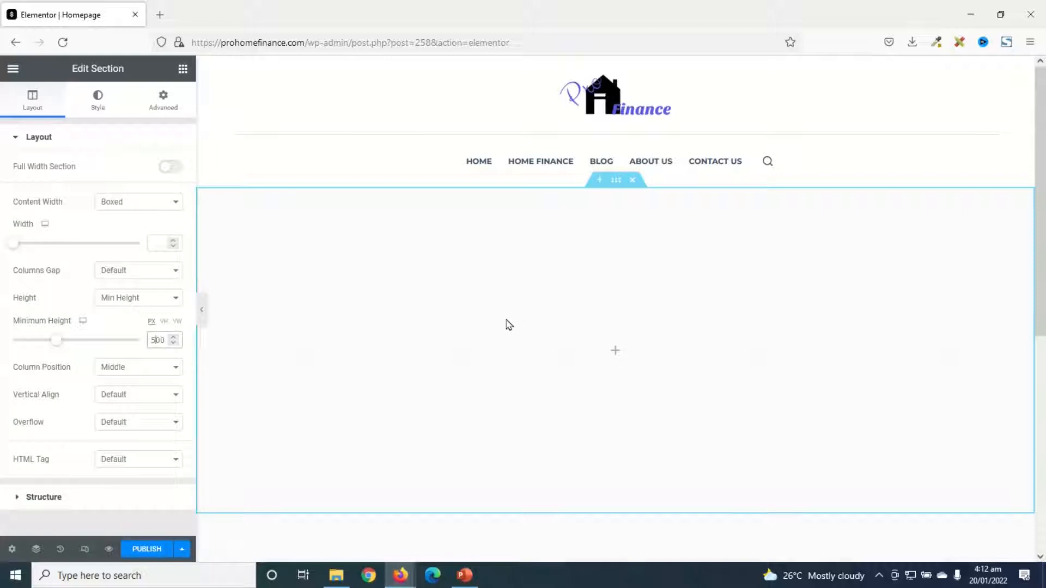
click(104, 104)
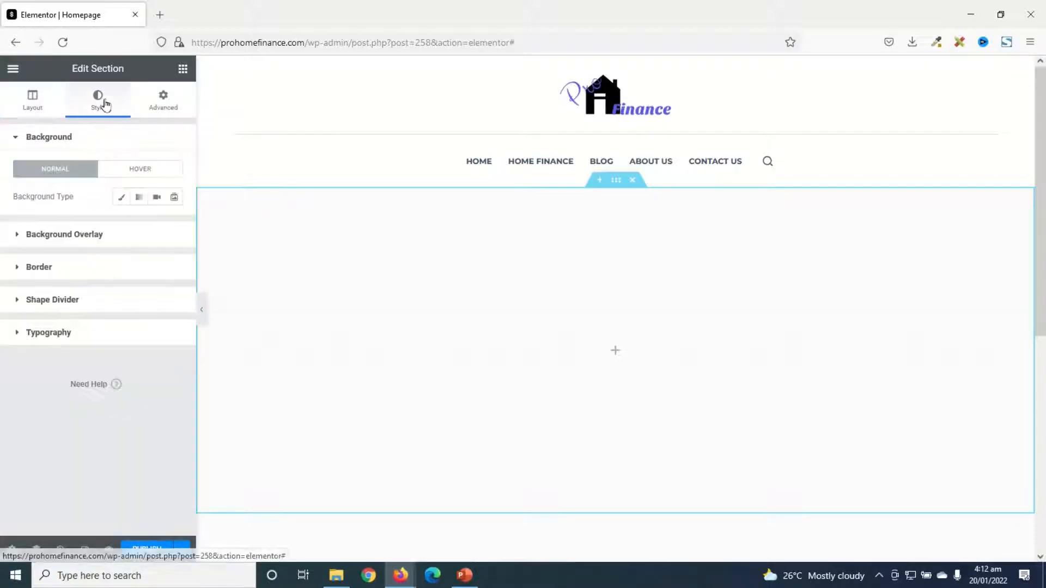
click(121, 197)
mouse_move(97, 297)
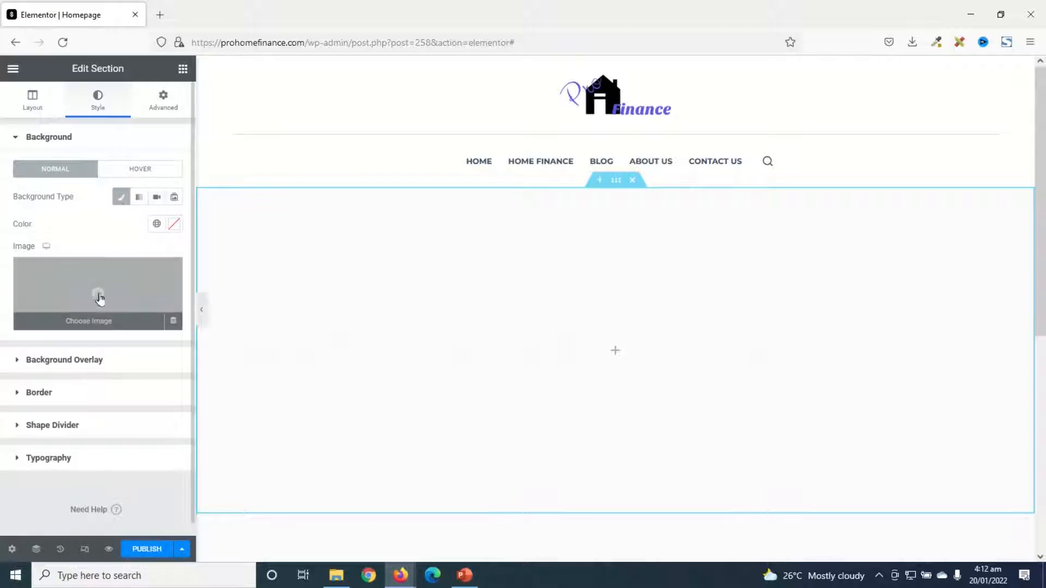
click(91, 294)
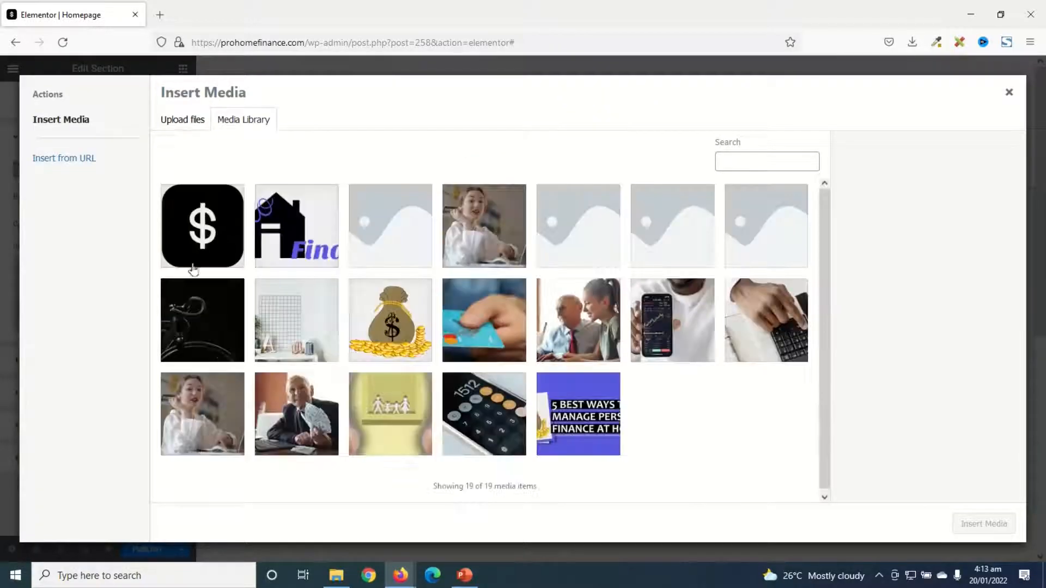
click(189, 129)
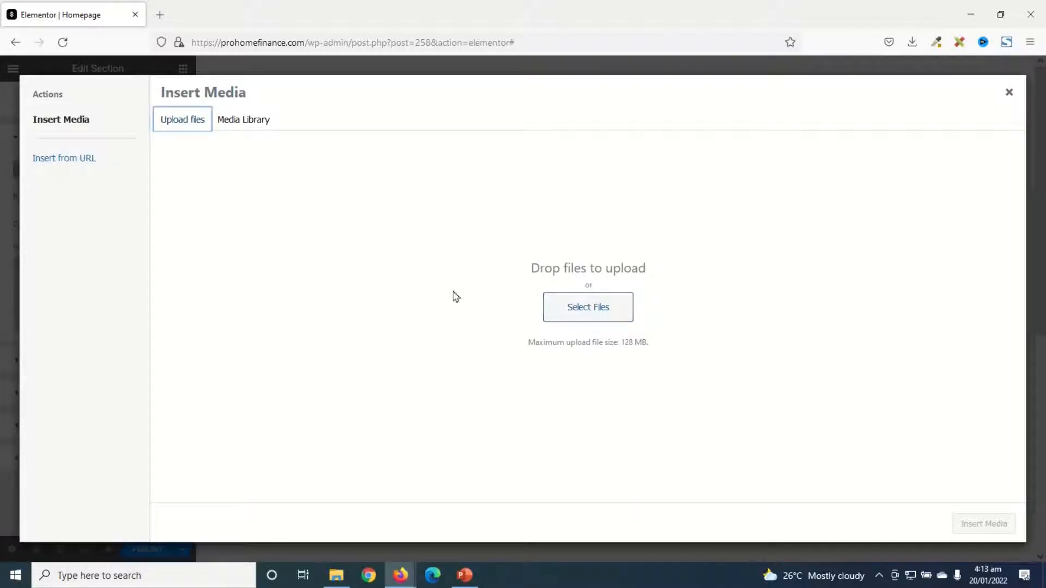
click(252, 121)
click(195, 121)
click(230, 119)
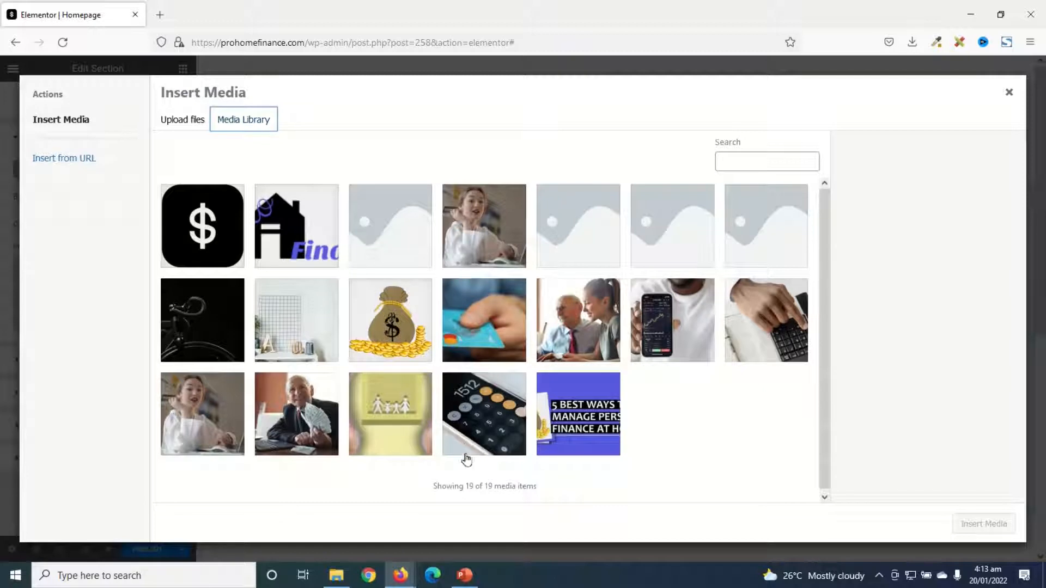
click(388, 319)
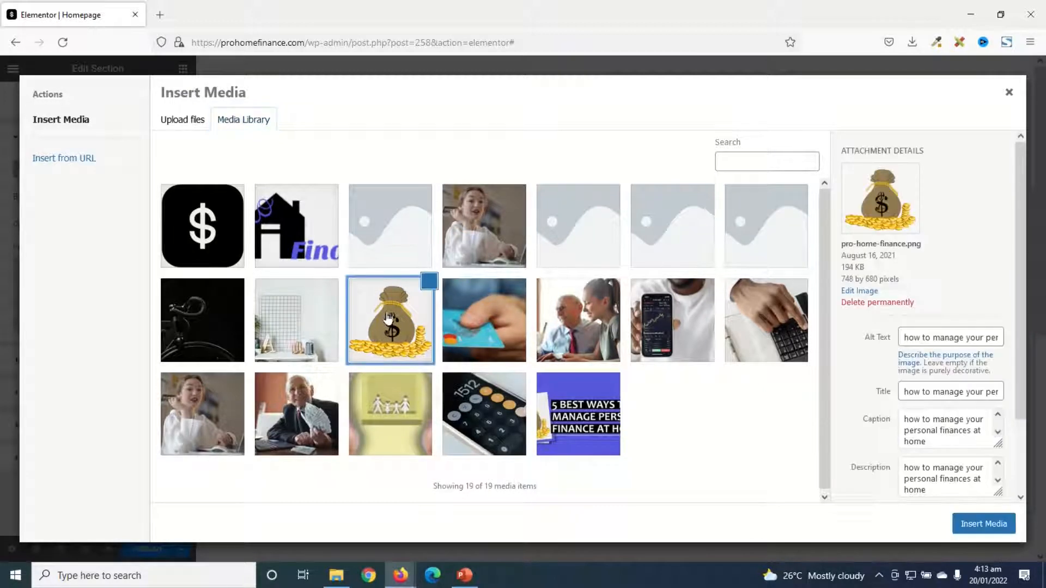
click(981, 528)
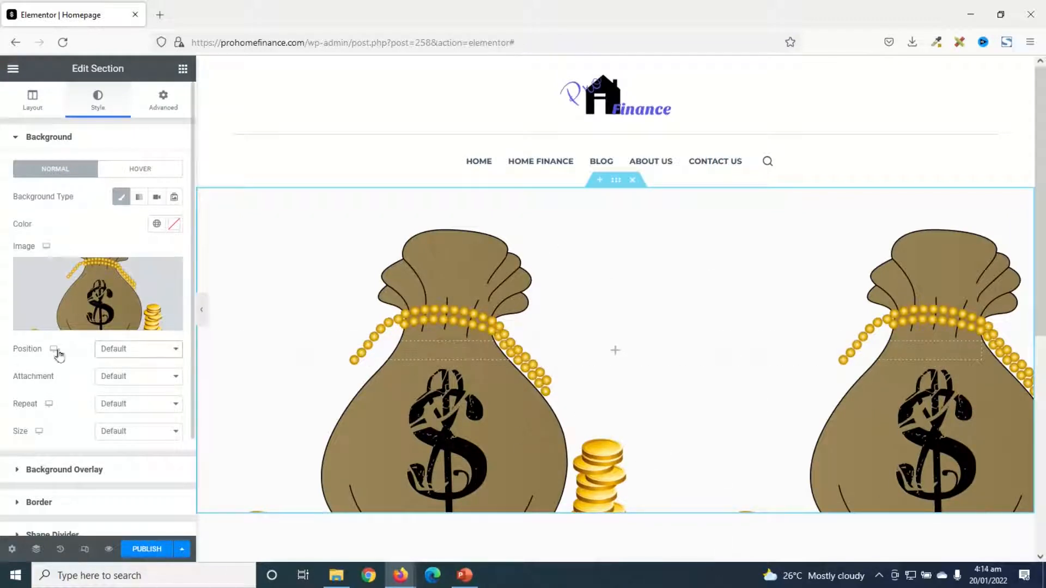
Position the section's background image at Center Right and set its repeat option to No-repeat
click(137, 351)
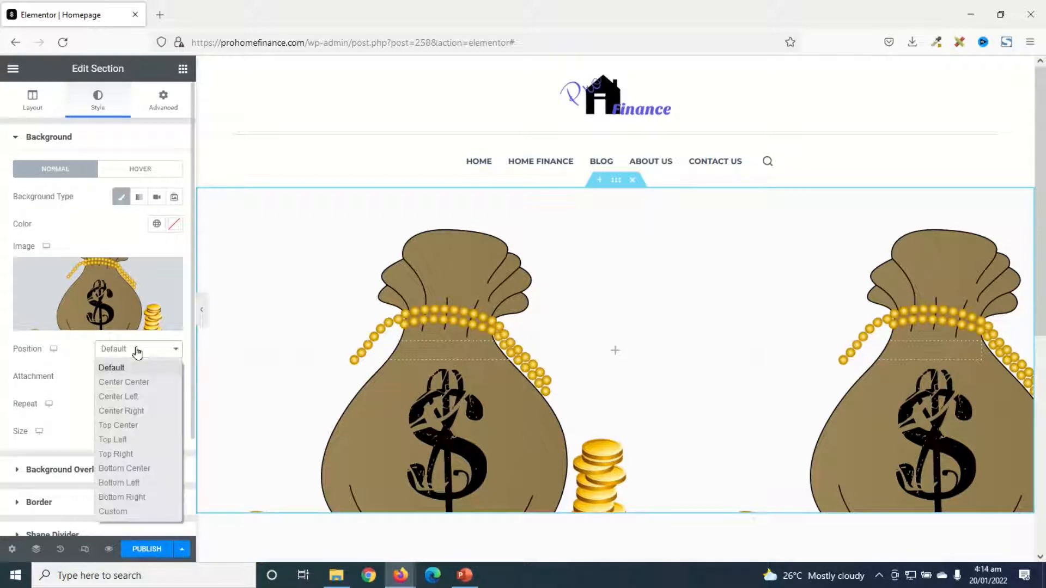
click(147, 412)
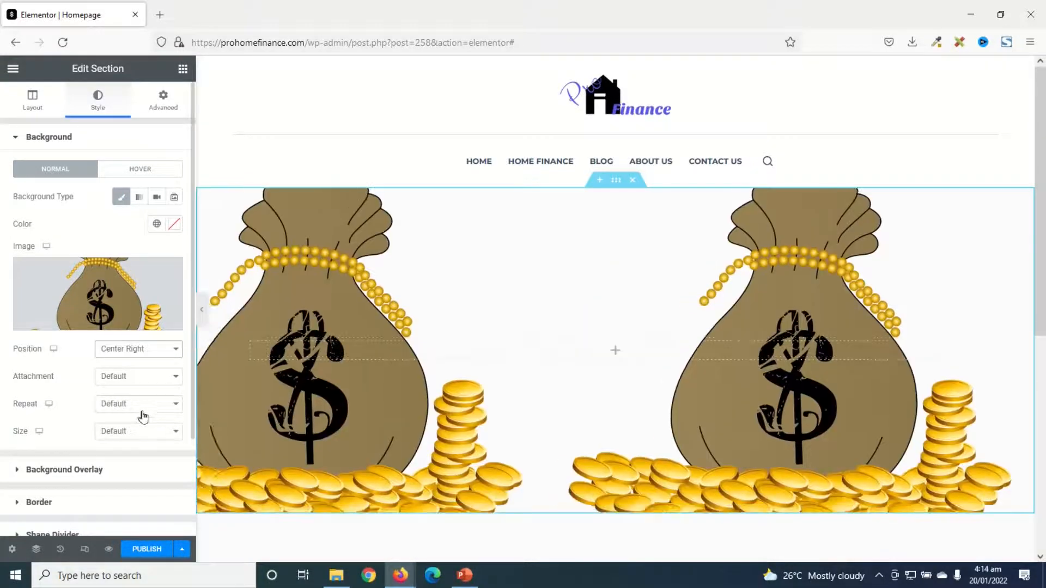
click(133, 414)
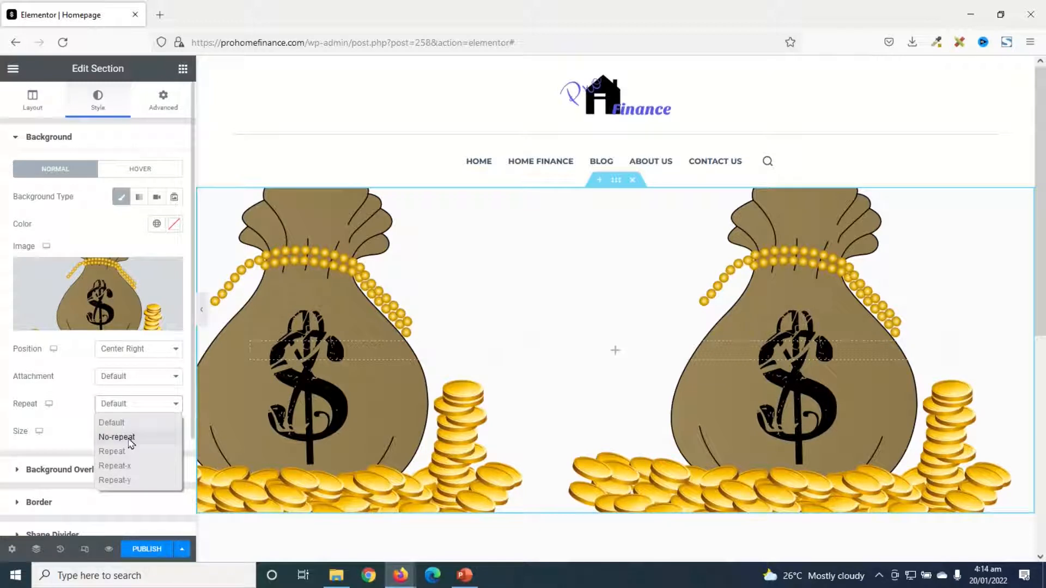
click(129, 436)
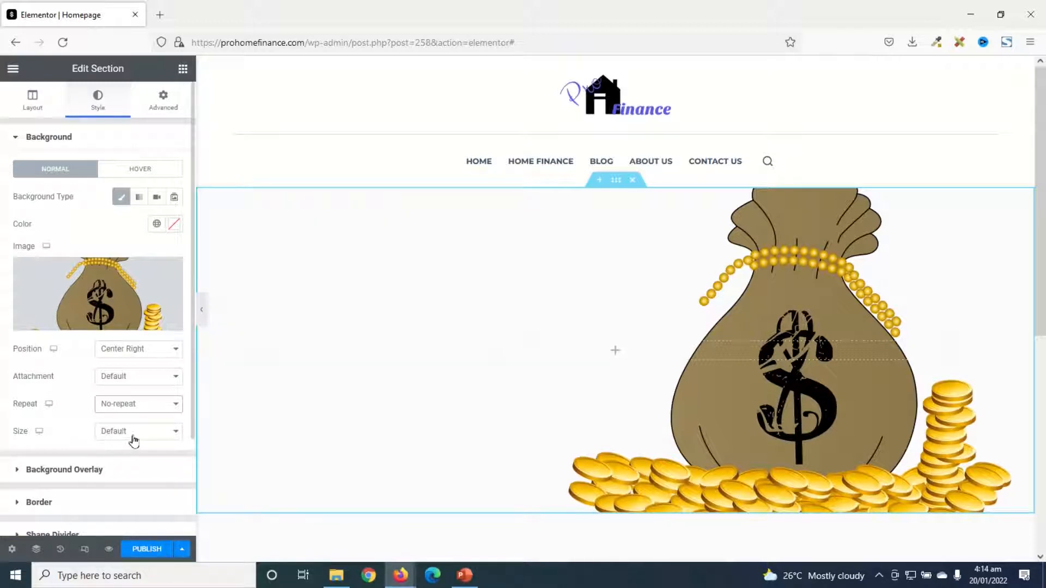
Add a classic background overlay to the section in black (#000000) with an opacity of 0.5
click(67, 471)
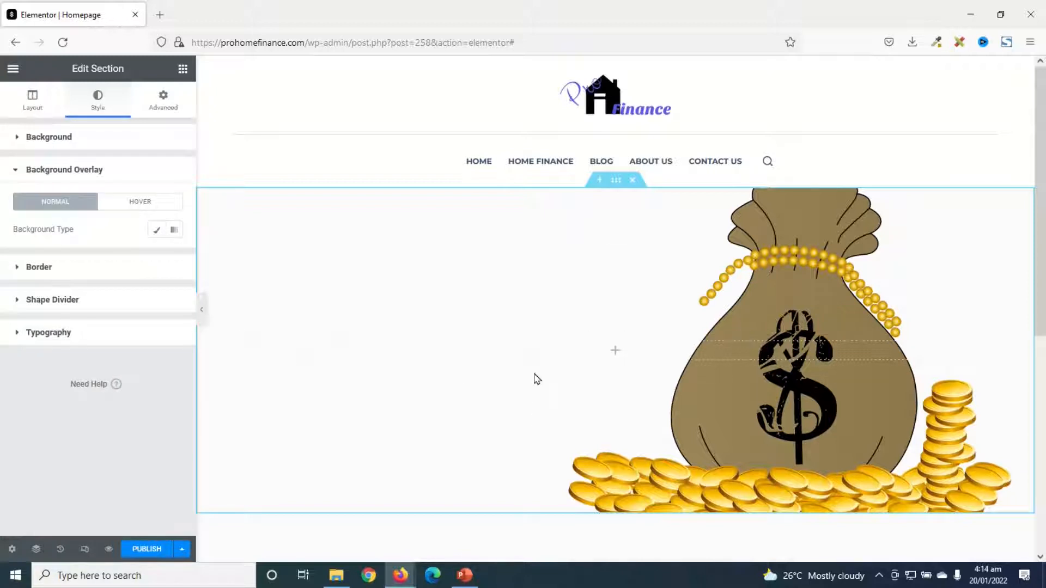
click(156, 232)
click(172, 258)
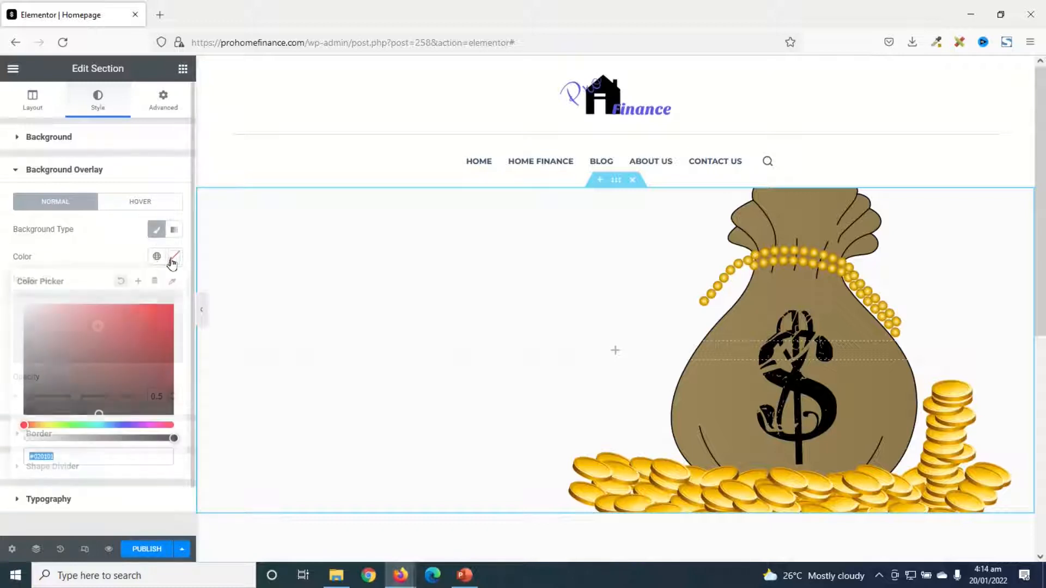
drag(92, 370, 2, 478)
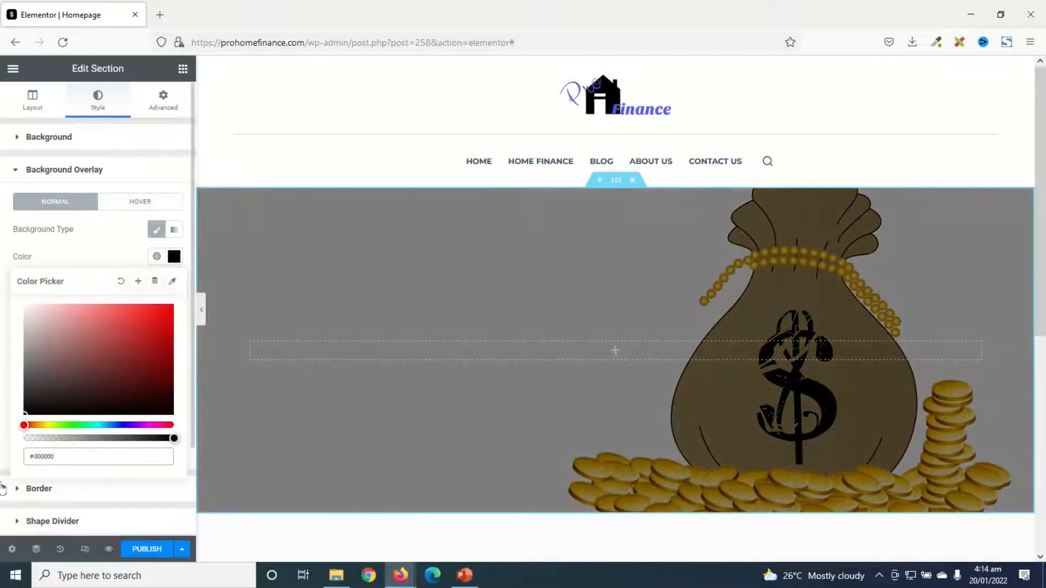
click(173, 259)
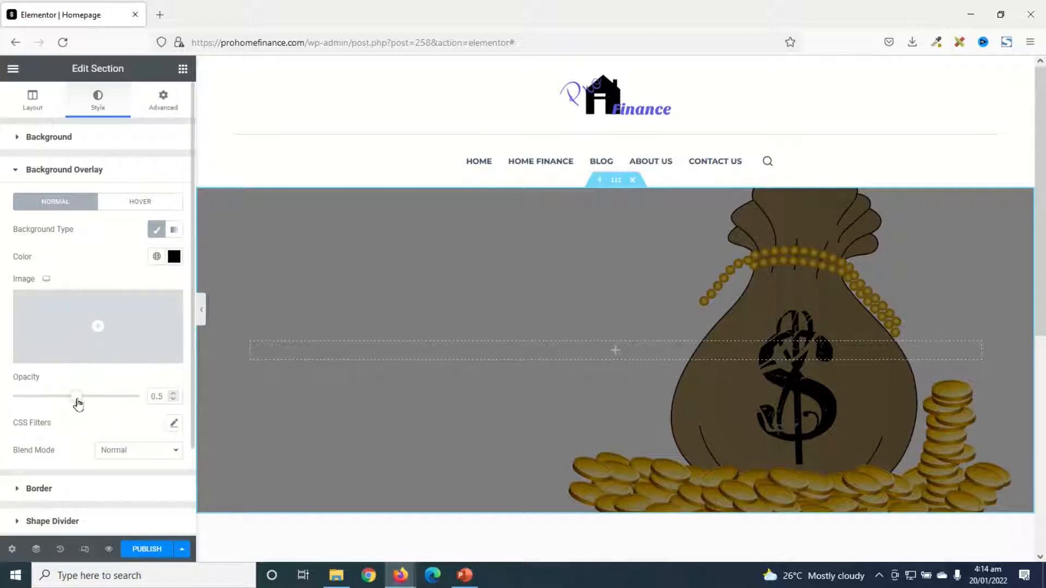
mouse_move(77, 404)
mouse_down()
mouse_move(37, 401)
mouse_move(116, 401)
mouse_move(38, 397)
mouse_move(77, 403)
mouse_up()
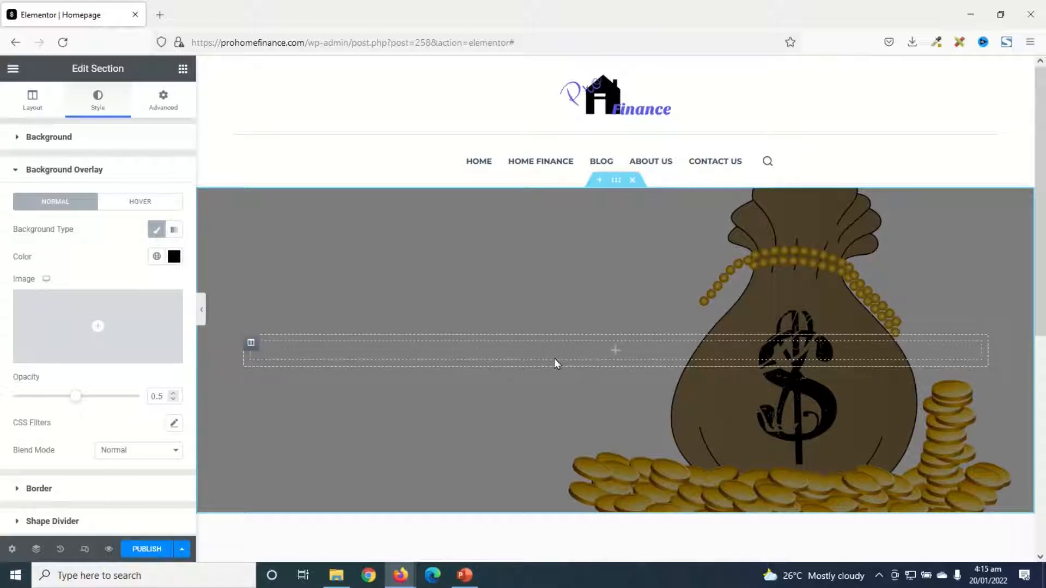
Add a centred Heading widget to the section with the title "How to Manage Your Personal Finances at Home"
click(183, 71)
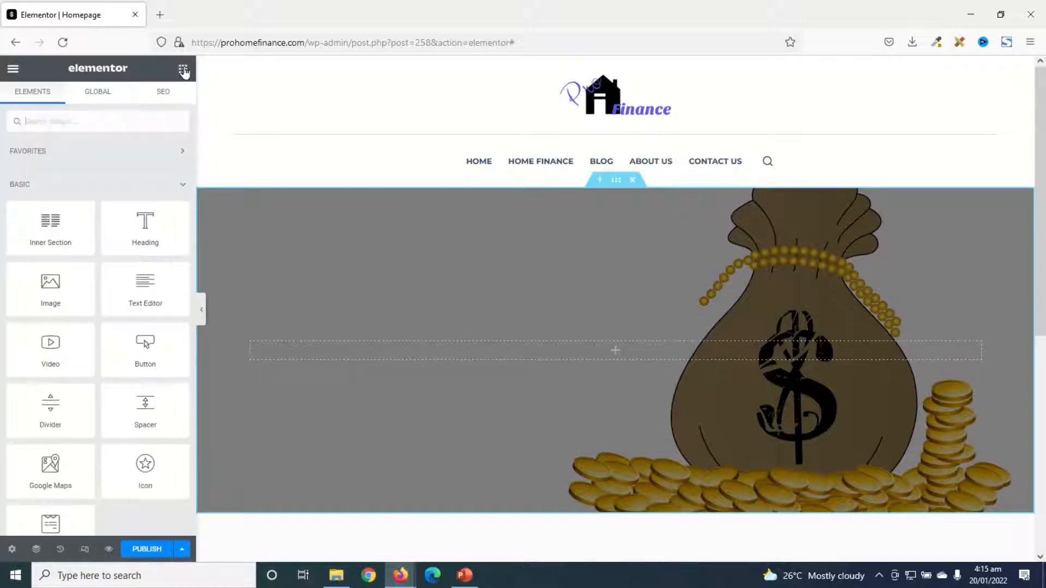
drag(140, 225, 590, 352)
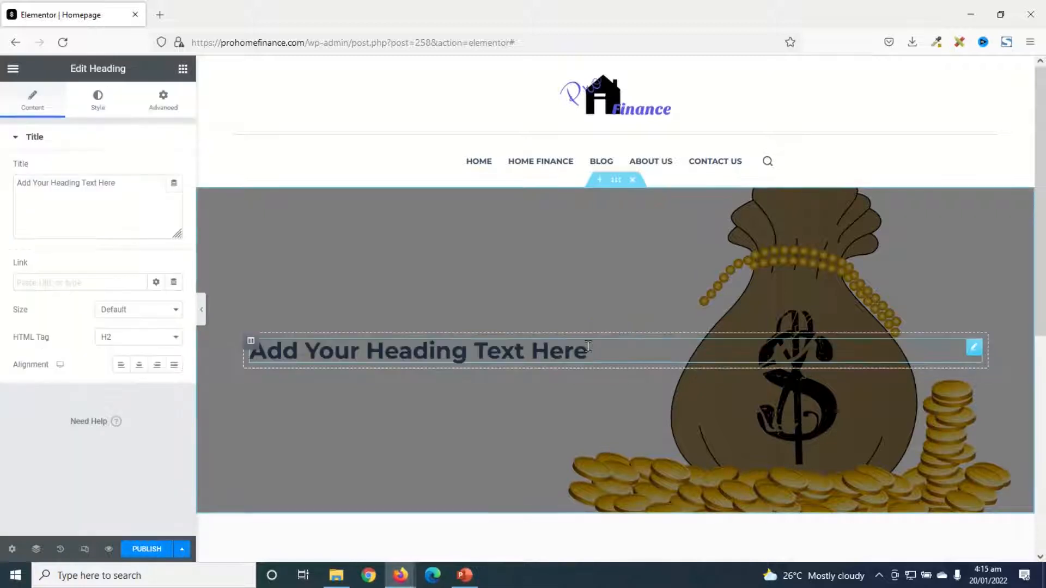
drag(133, 184, 1, 183)
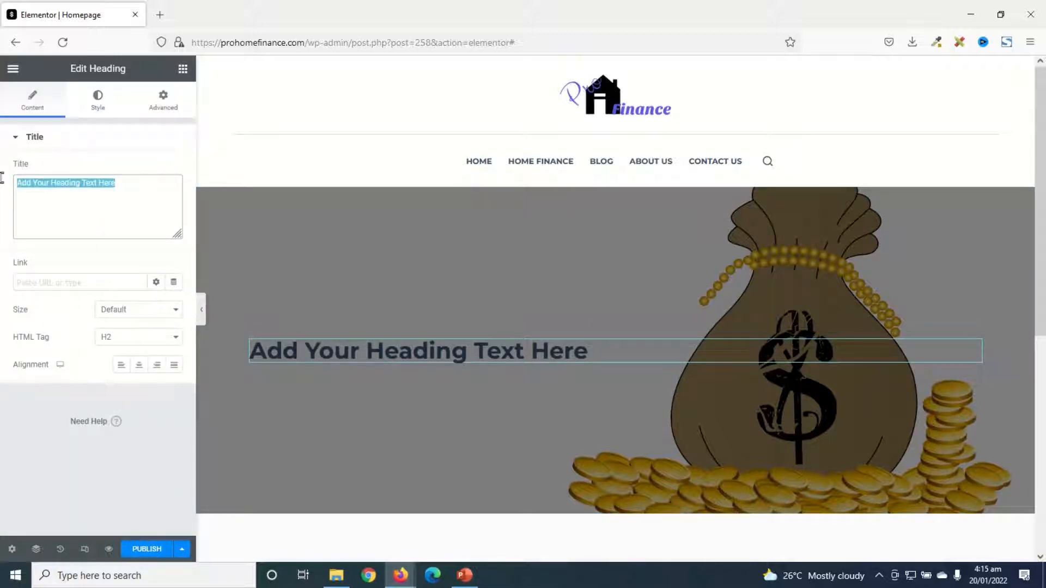
text(How to Manage Your Personal Finances at Home)
click(137, 366)
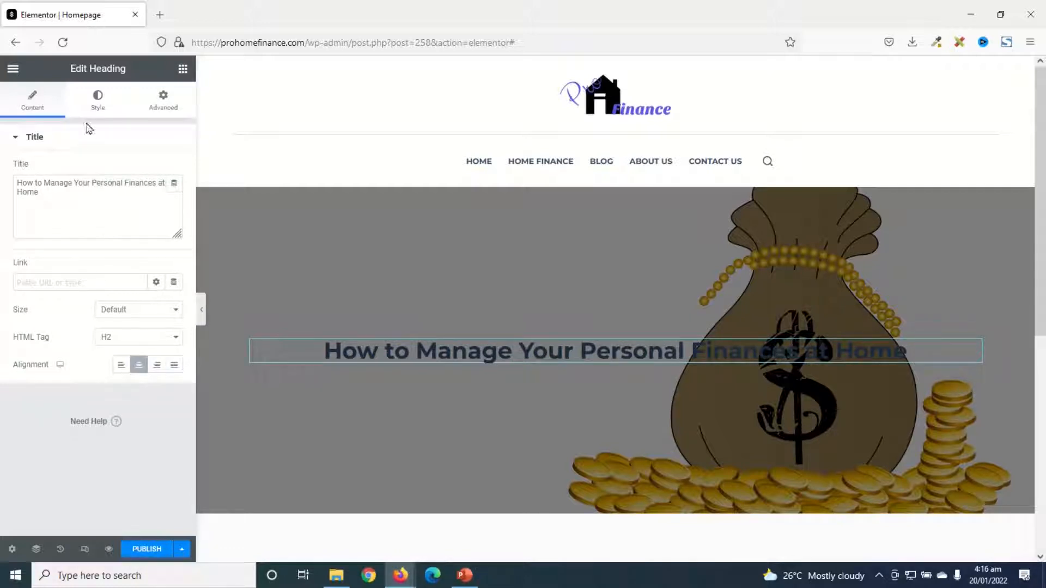
Style the heading with white text (#FFFFFF) and a font size of 70 px
click(96, 101)
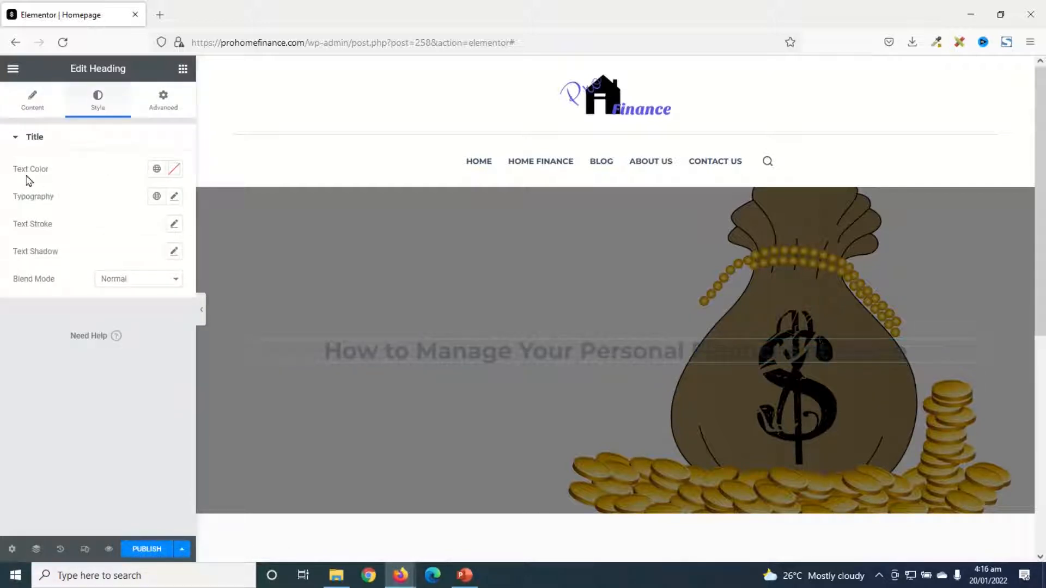
click(172, 169)
drag(73, 258, 1, 207)
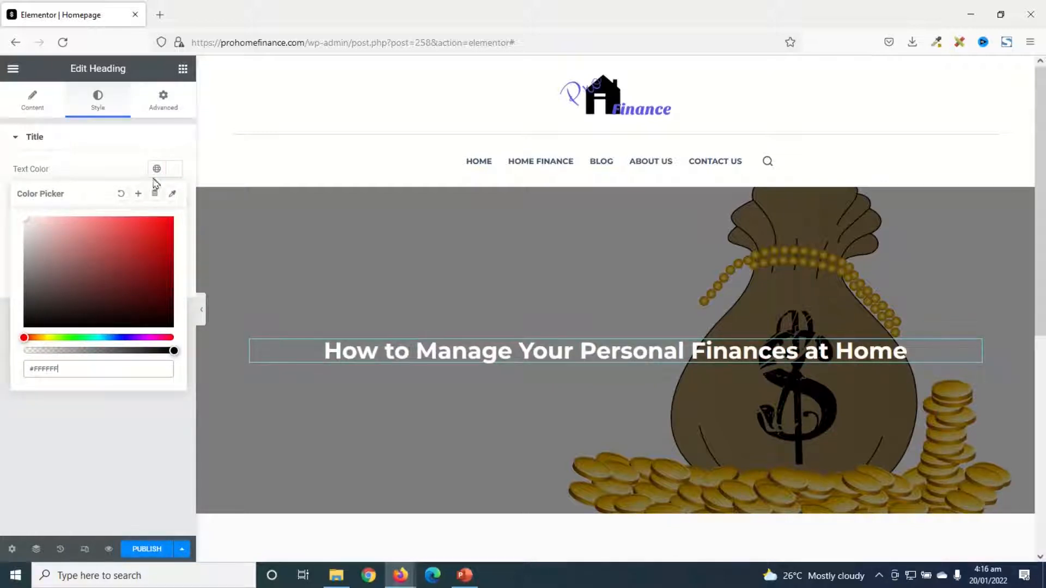
click(175, 170)
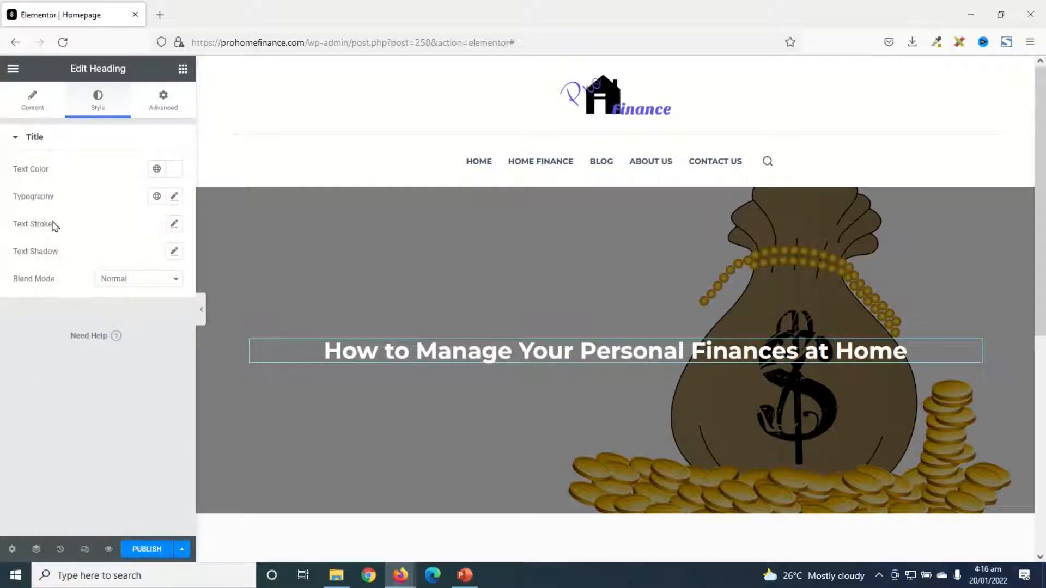
click(175, 197)
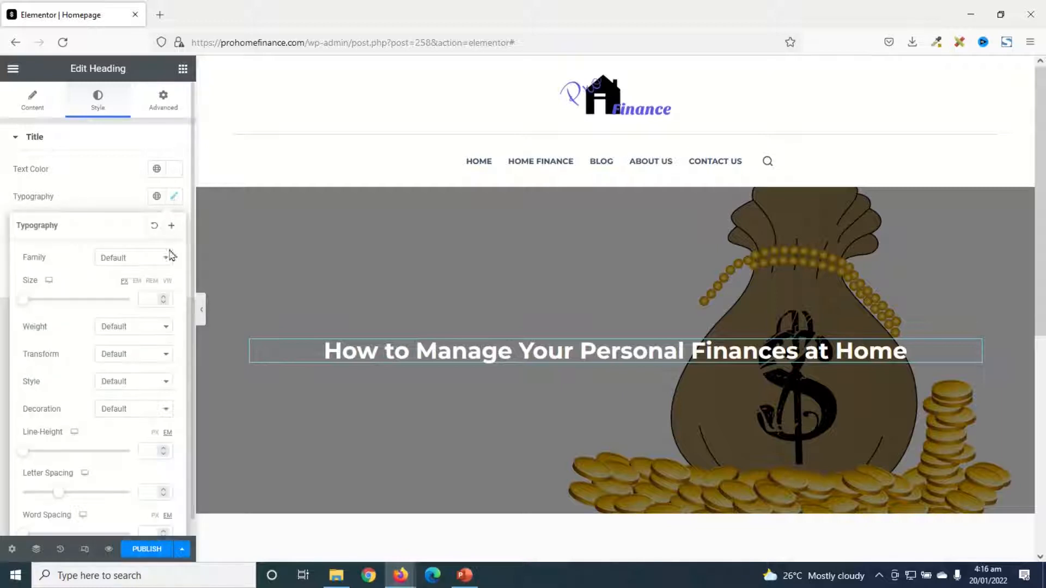
click(150, 302)
text(70)
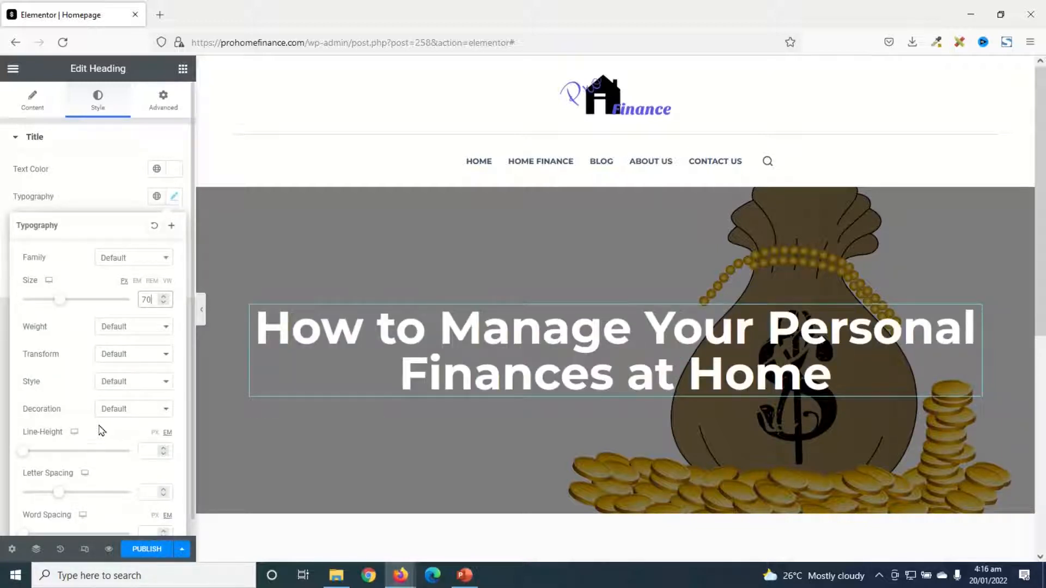
Add a Text Editor widget below the heading and replace its placeholder with the paragraph beginning "Want to manage your personal finances at Home?"
click(182, 69)
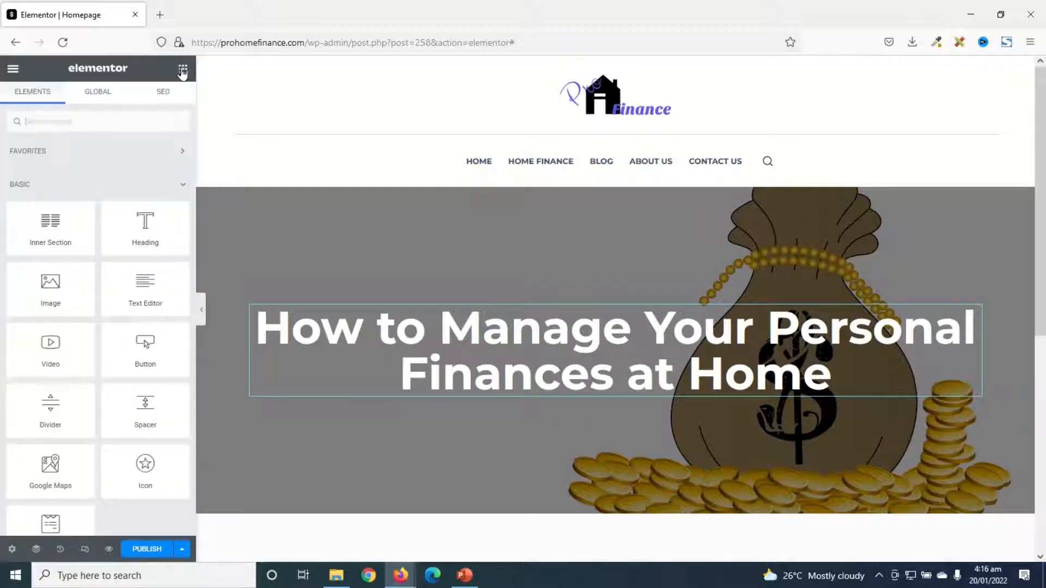
drag(142, 283, 625, 391)
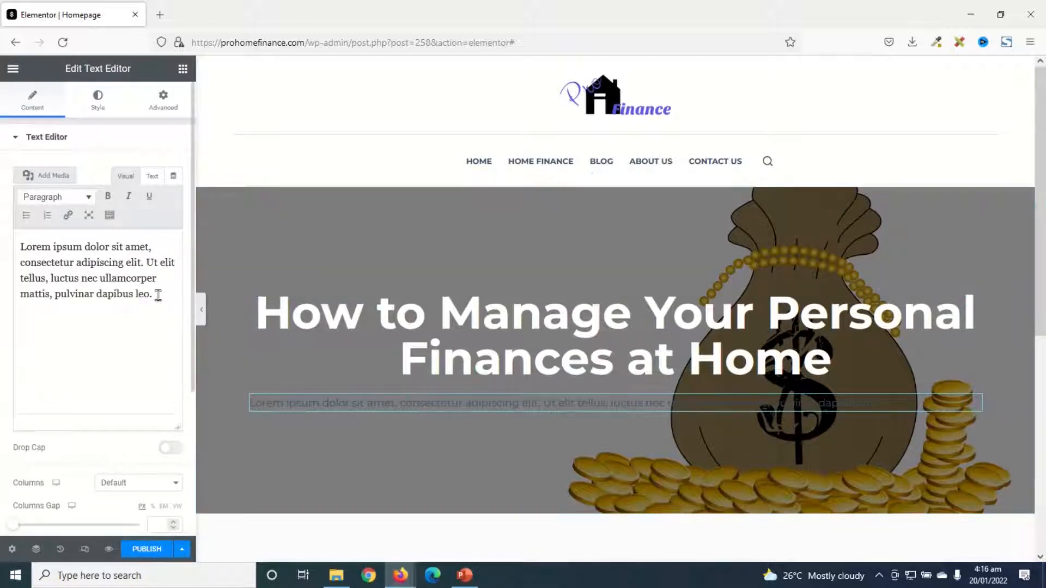
drag(158, 295, 2, 229)
text(Want to manage your personal finances at Home? Here, you'll find Home Finance Tips, Home-based Business Ideas, and Home Buyers' Guides to help you manage your finances at Home.)
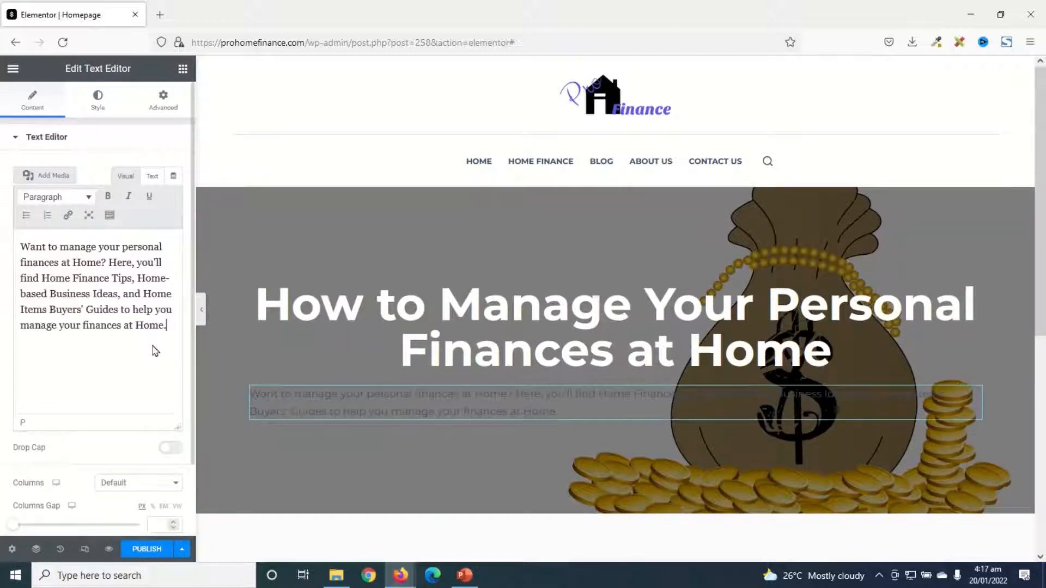
Style the intro paragraph with white text, a font size of 20 px and centre alignment
click(96, 101)
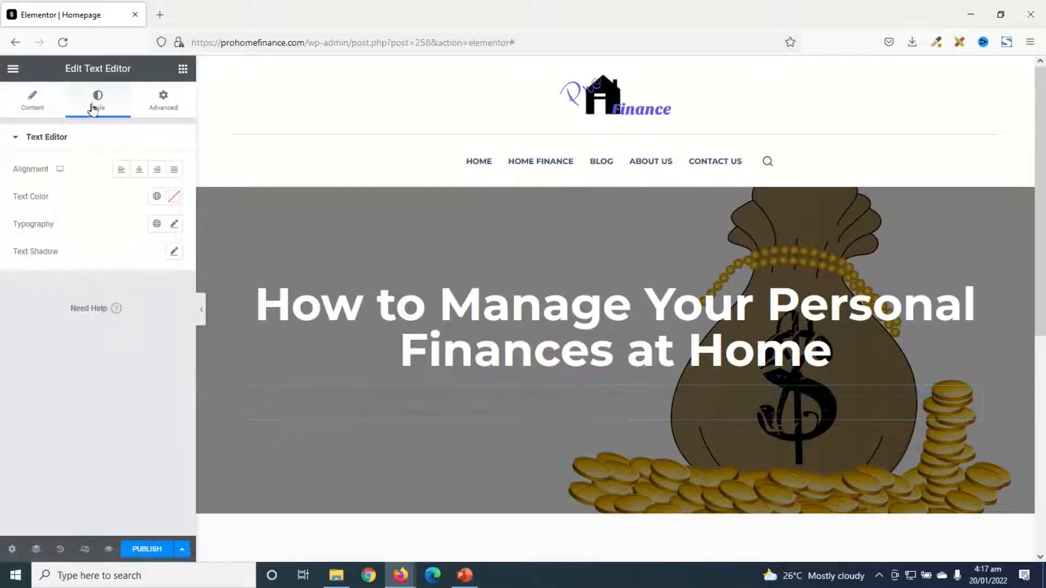
click(176, 196)
drag(105, 301, 0, 204)
click(71, 186)
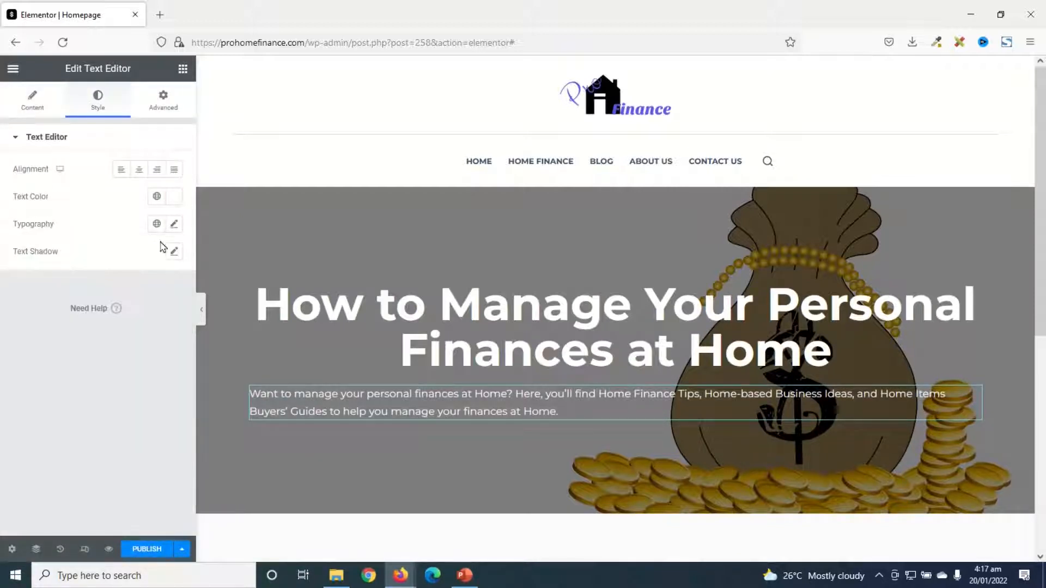
click(175, 224)
click(152, 328)
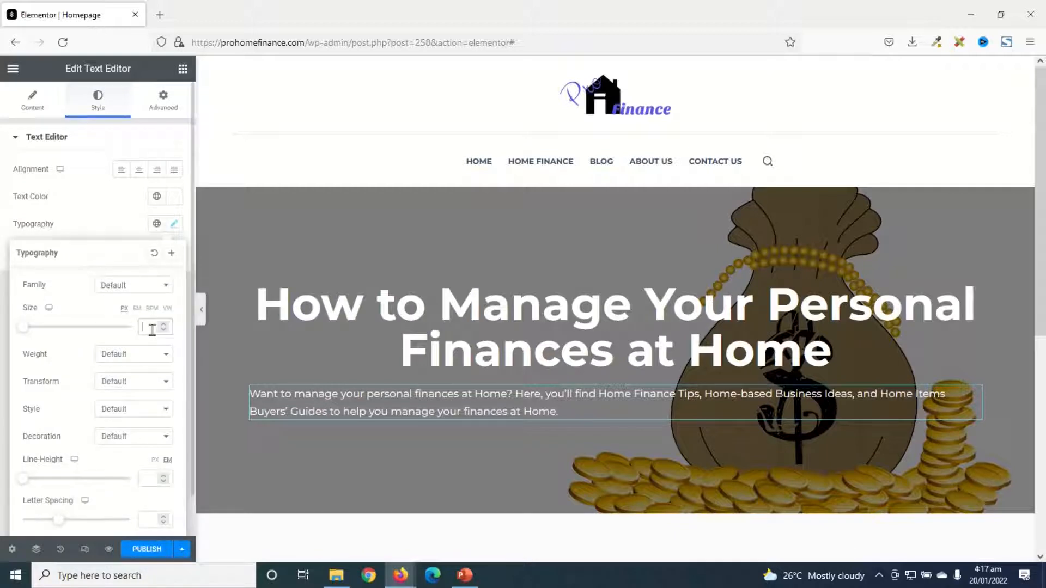
text(20)
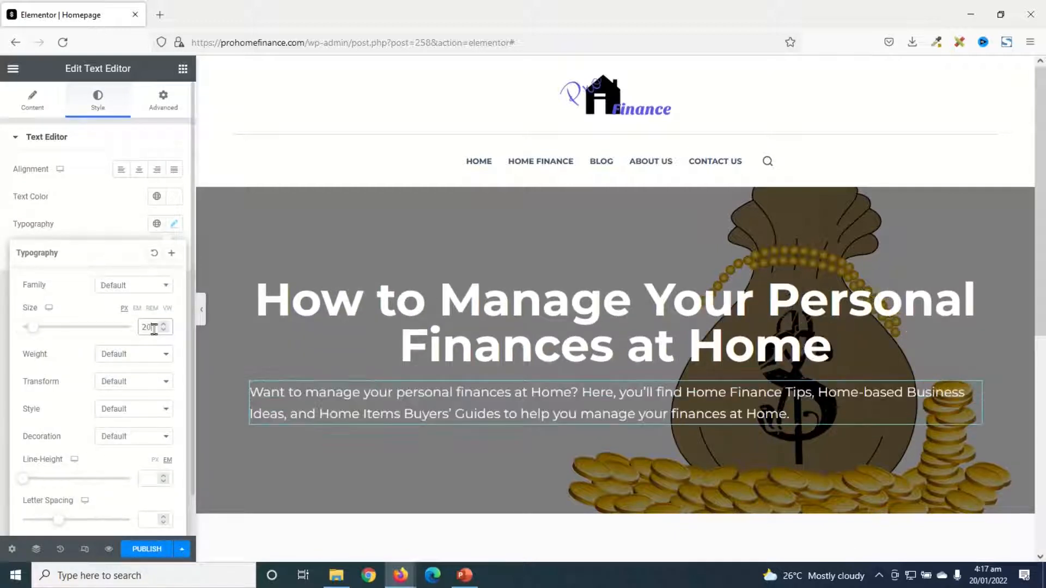
click(137, 170)
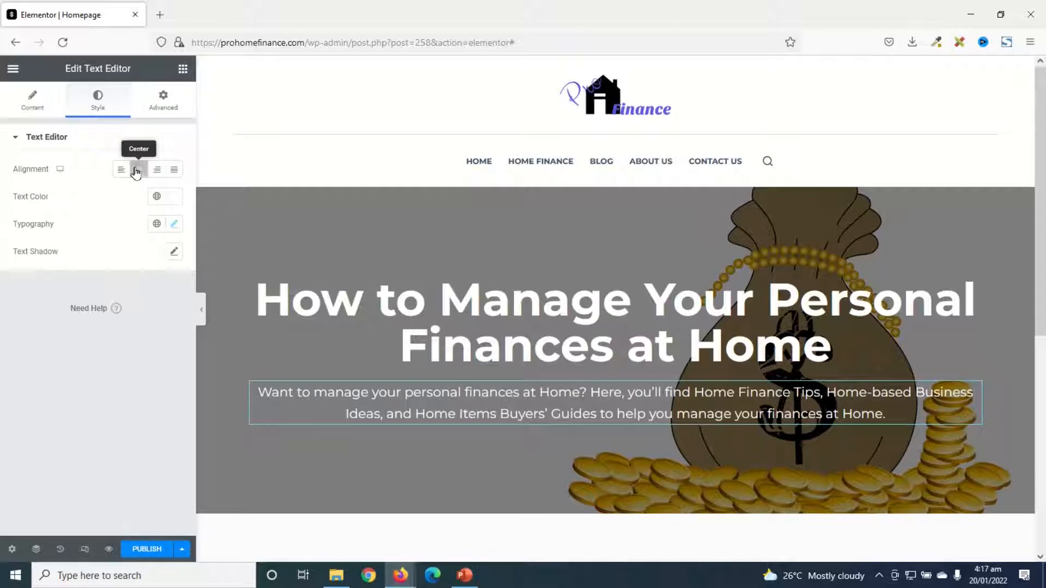
Add a centred Button widget below the intro paragraph and set its text to "Learn More"
click(183, 69)
drag(145, 347, 634, 427)
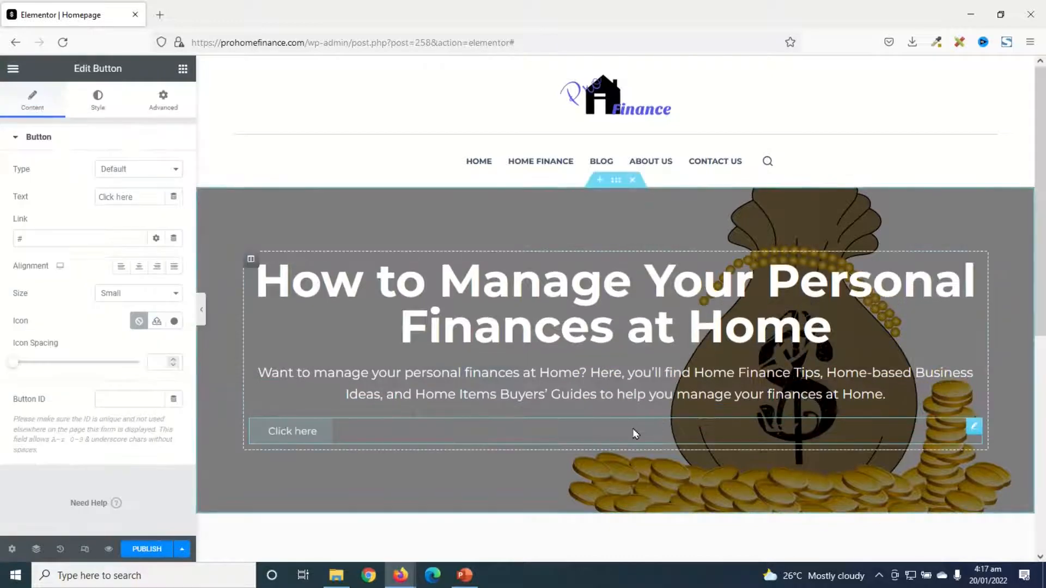
click(140, 267)
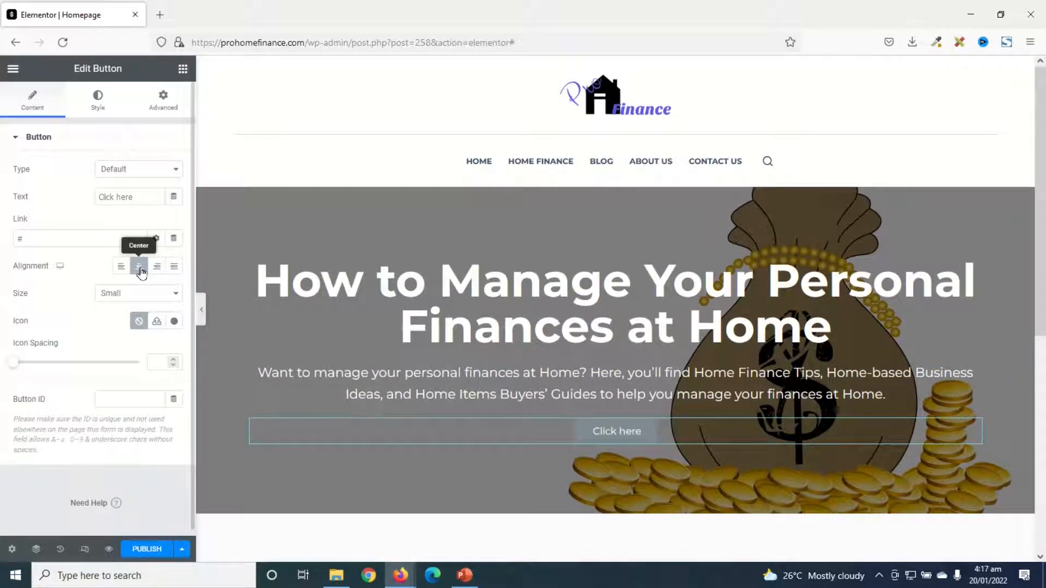
drag(152, 197, 1, 196)
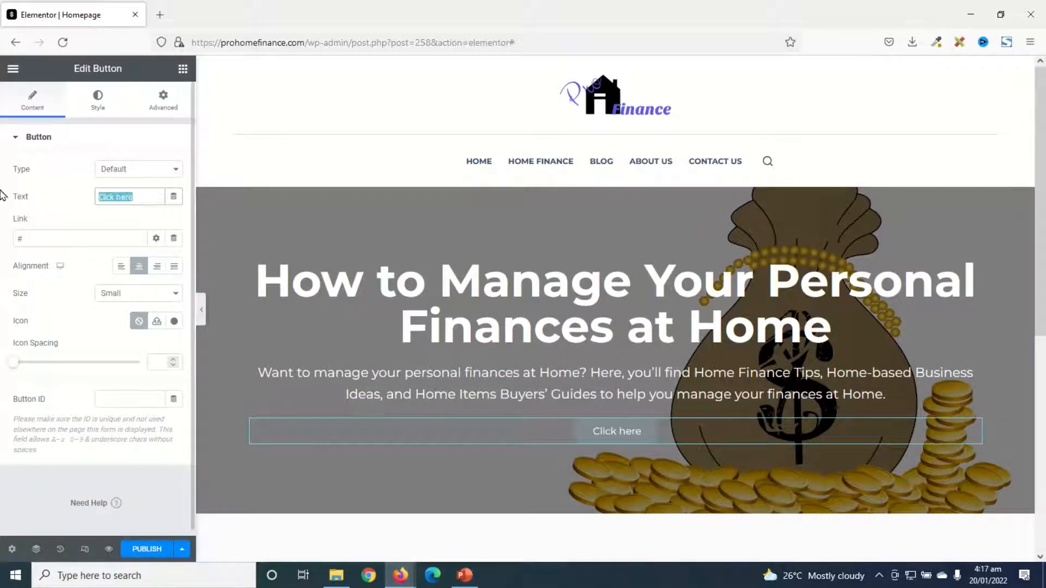
text(Learn More)
drag(52, 238, 1, 233)
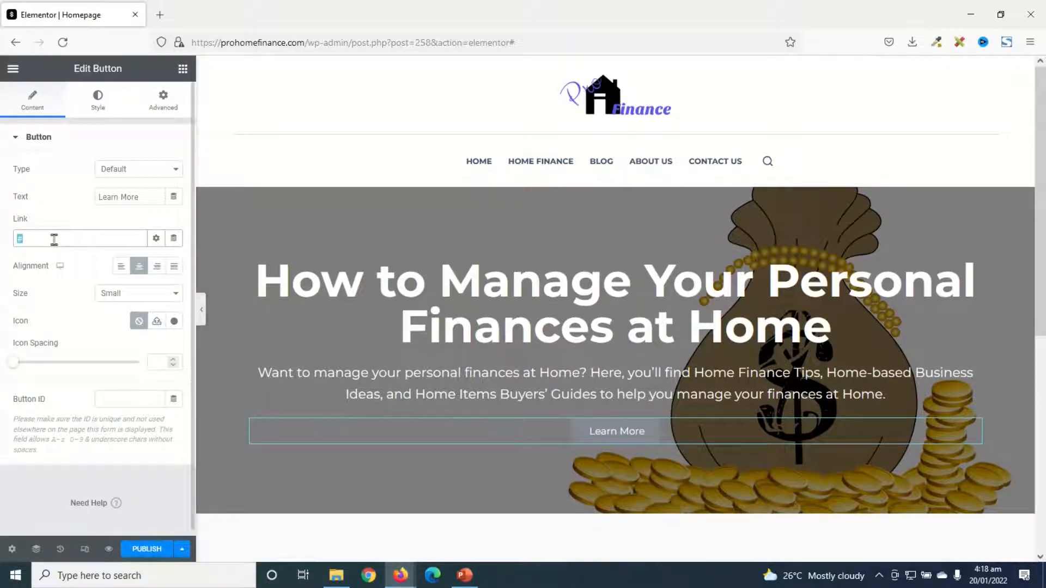
key(ctrl+v)
click(129, 298)
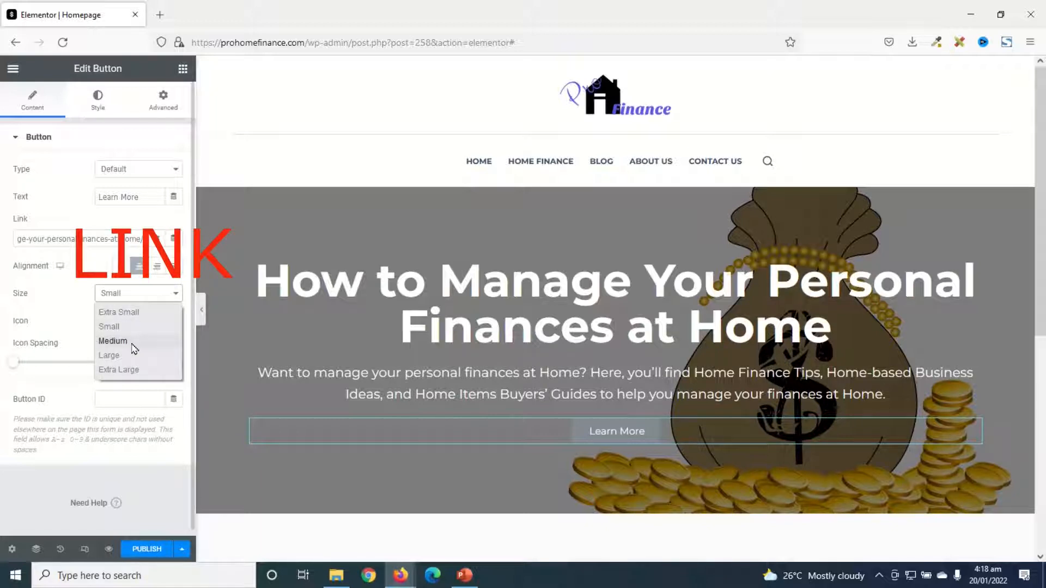
click(132, 342)
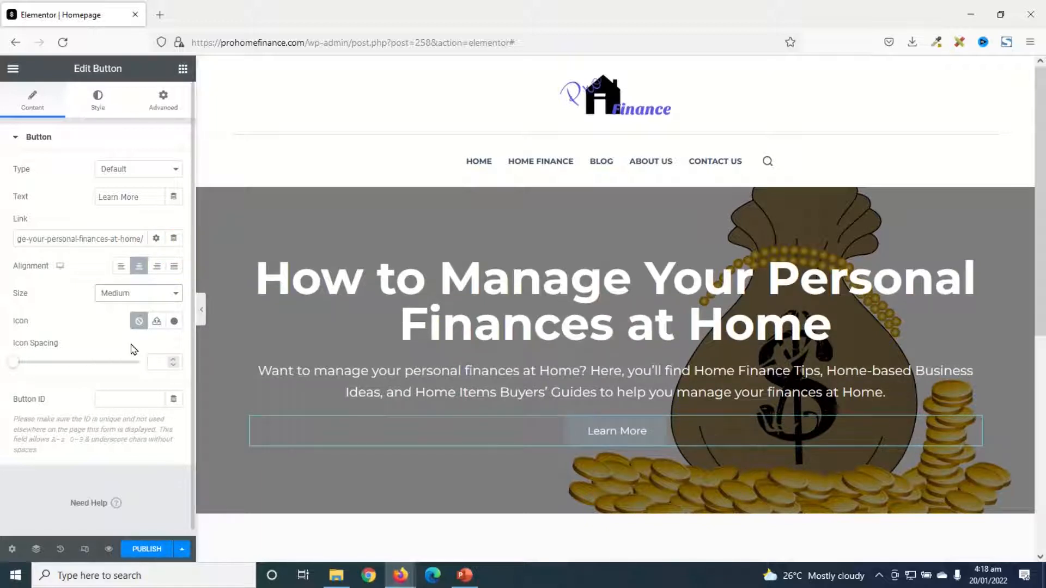
click(131, 295)
click(132, 360)
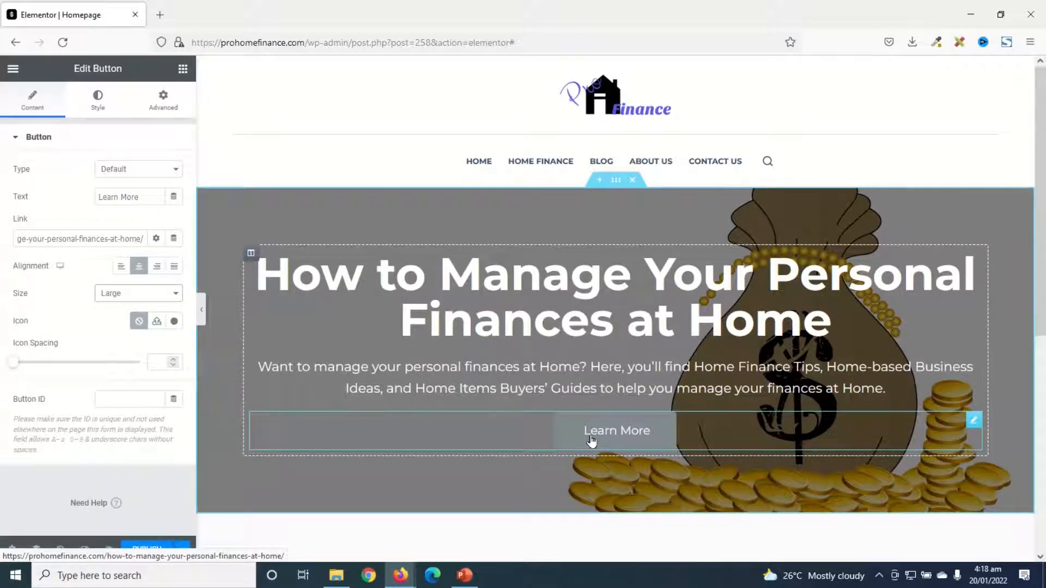
Style the Learn More button's normal state with white text (#FFFFFF) and the background colour #5759DF
click(98, 99)
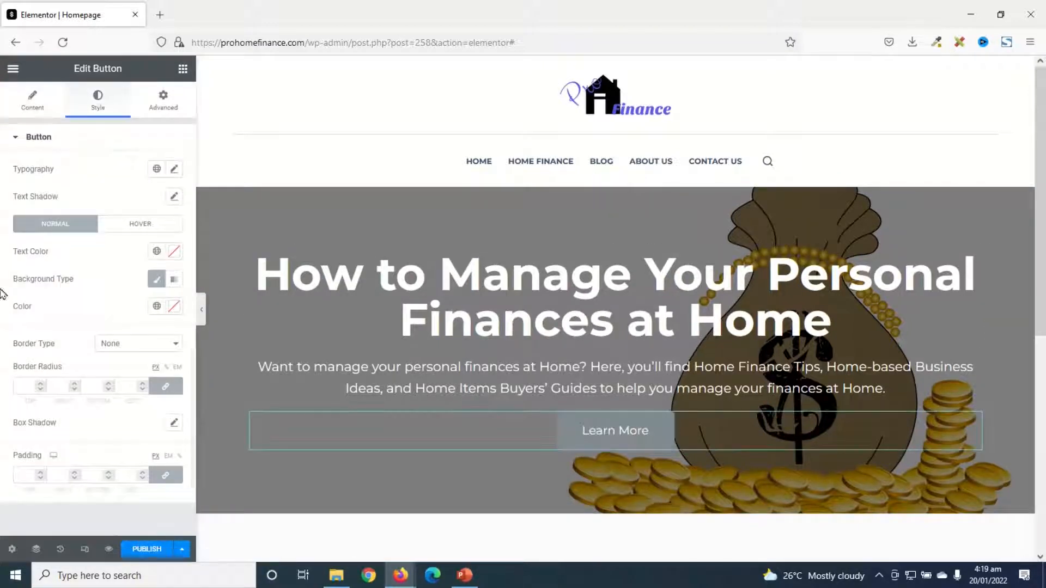
click(173, 252)
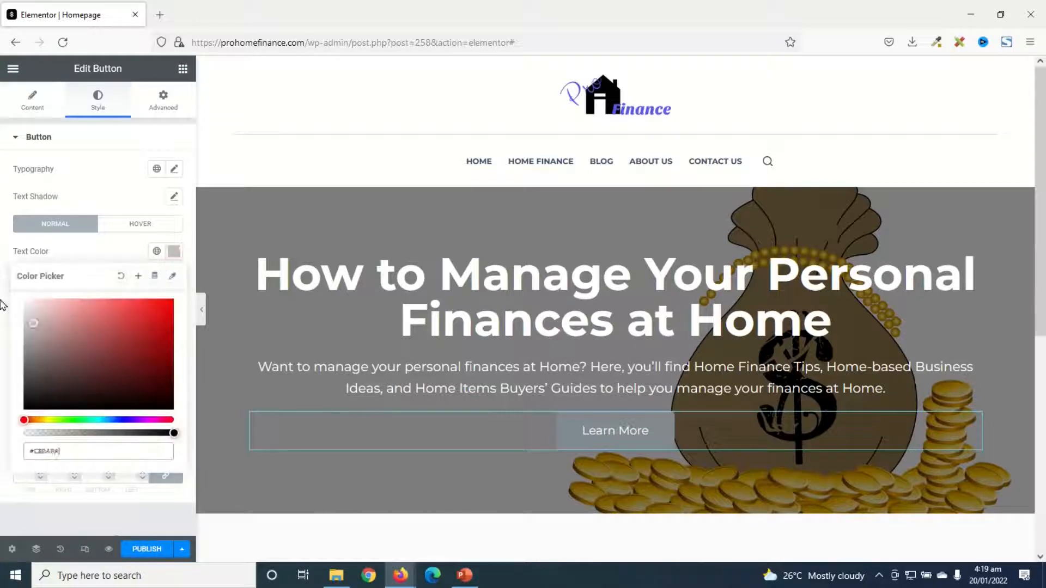
click(173, 256)
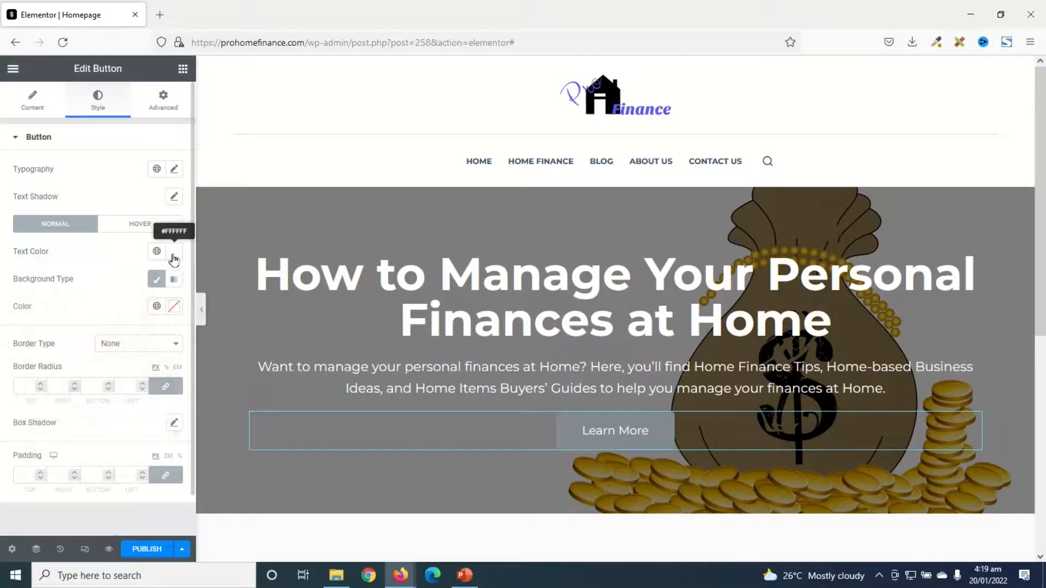
click(175, 309)
drag(82, 419, 71, 378)
click(93, 472)
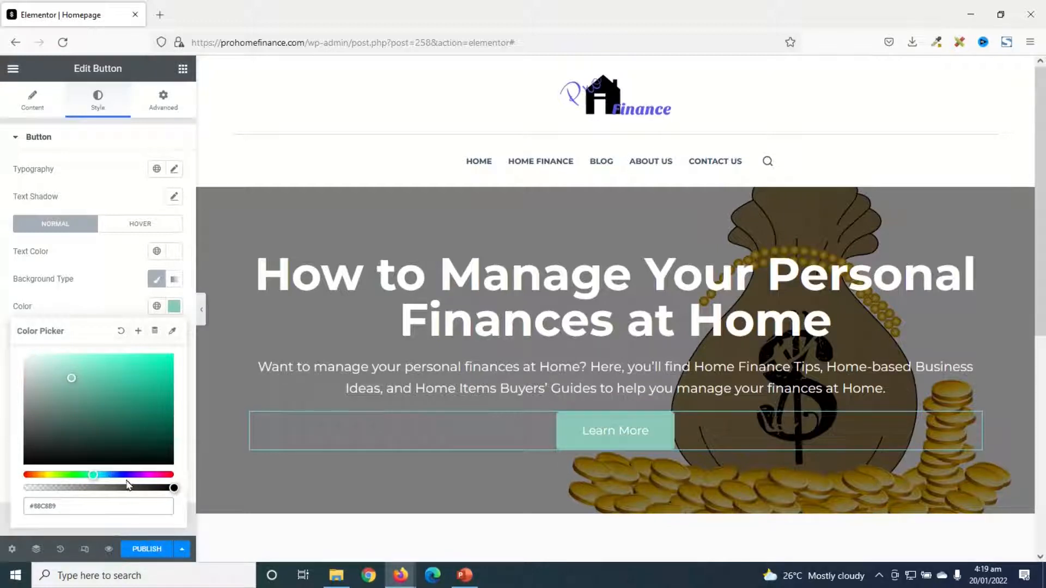
click(130, 474)
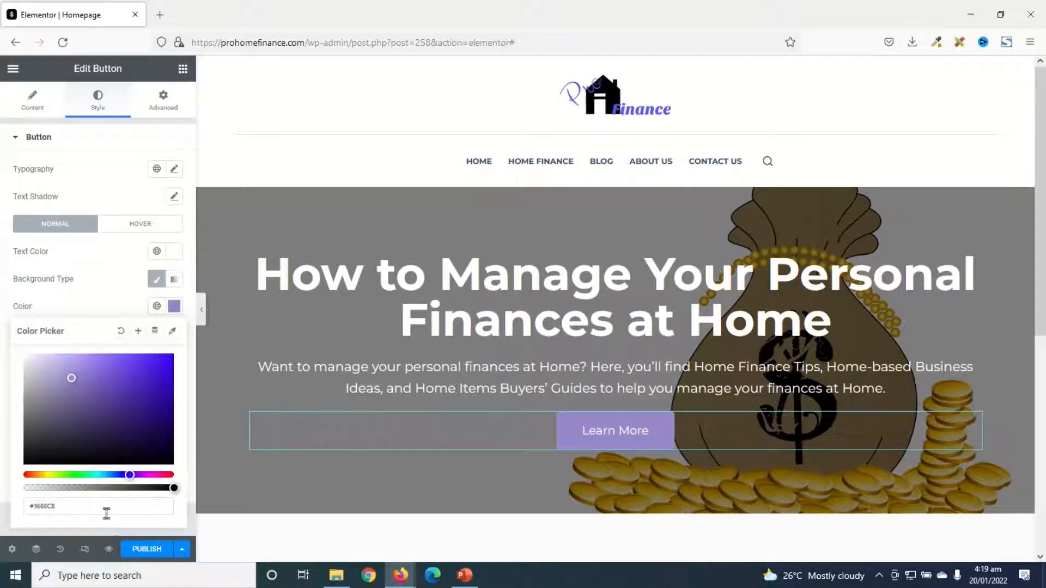
drag(71, 507, 28, 507)
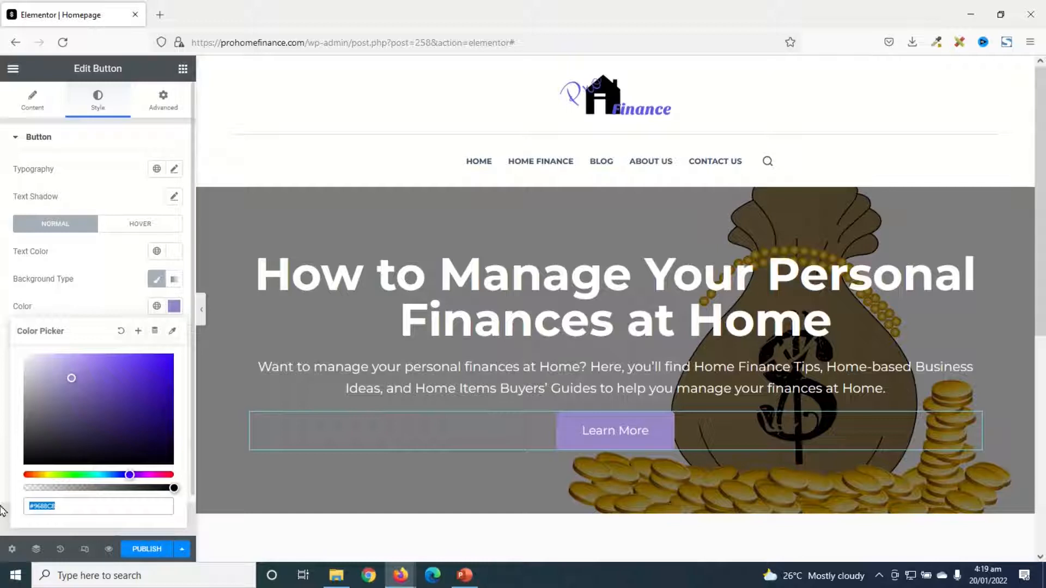
text(#5759DF)
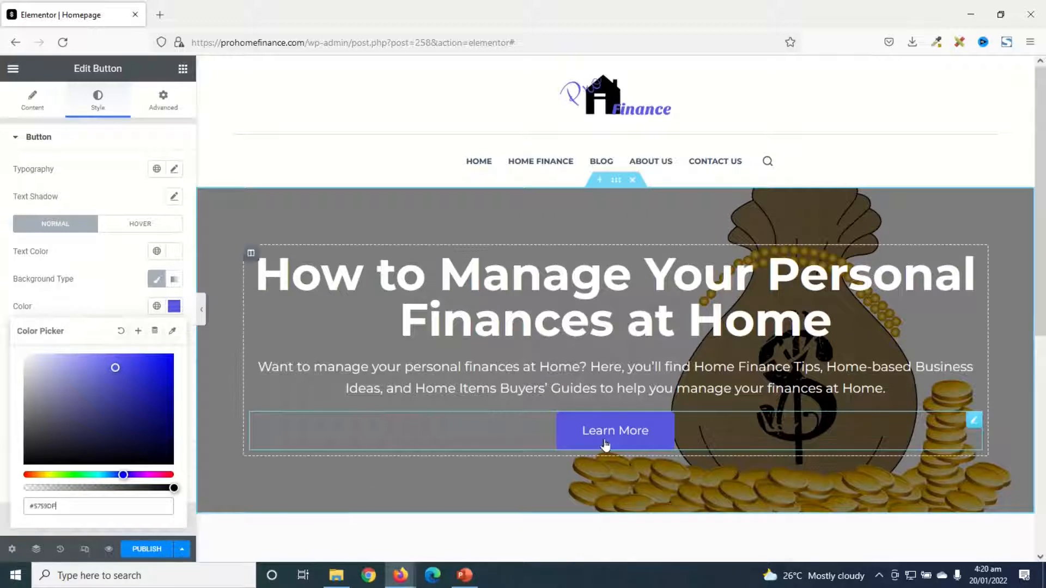
Style the button's hover state with white text (#FFFFFF) and the lighter blue background #8182ED
click(141, 225)
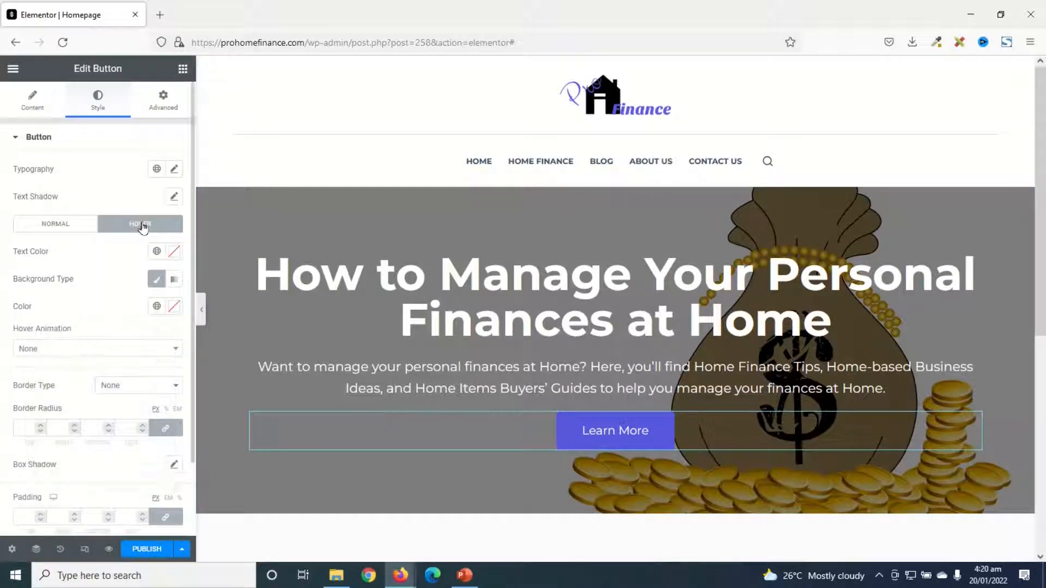
click(174, 252)
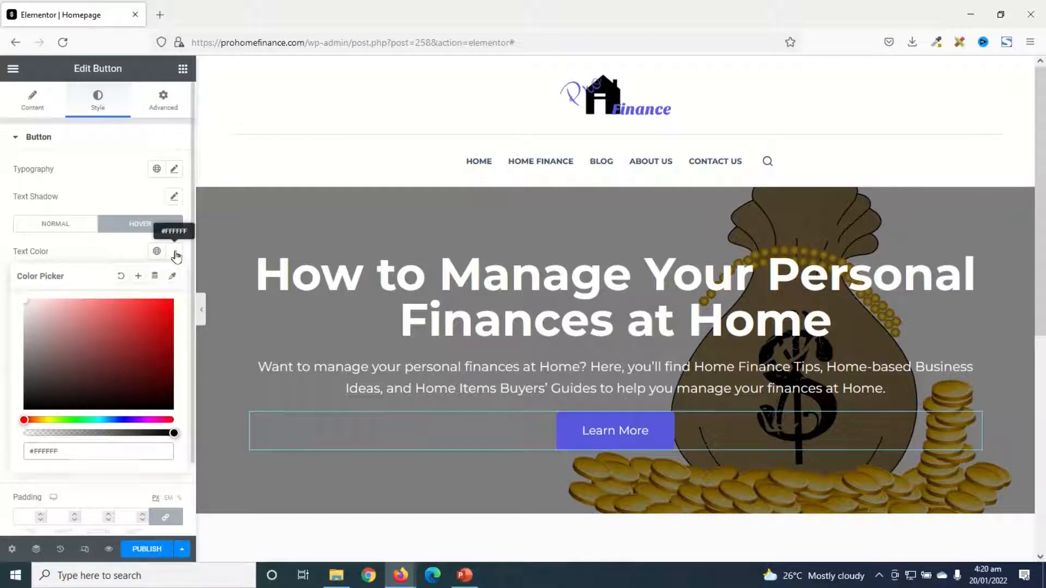
click(174, 251)
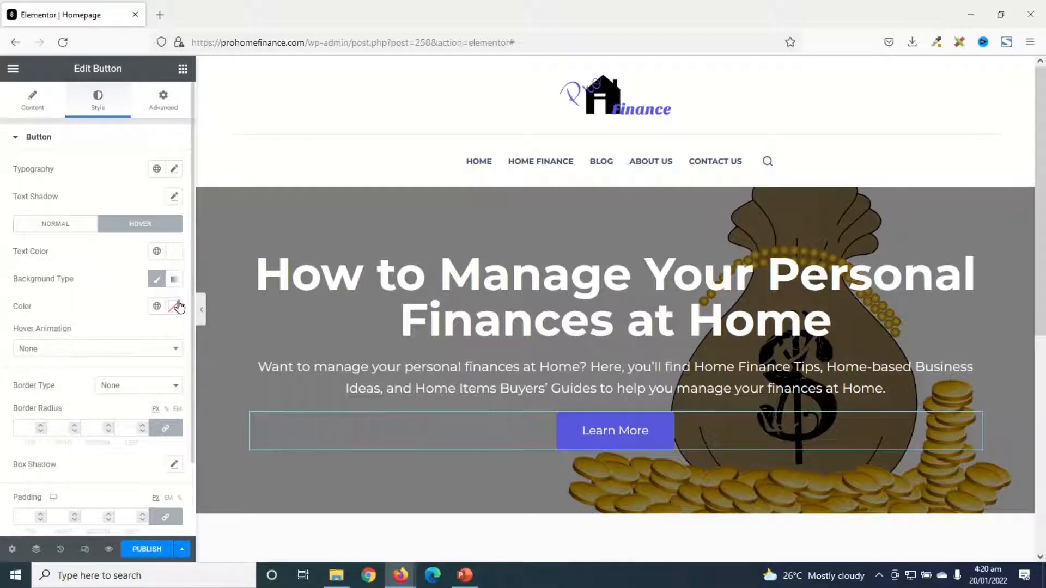
click(174, 308)
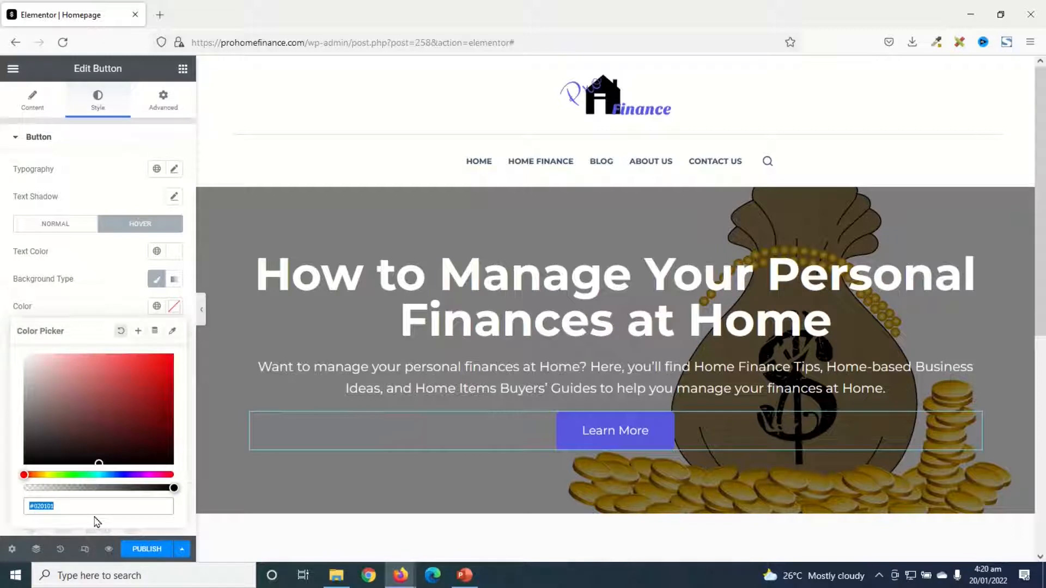
text(#5759DF)
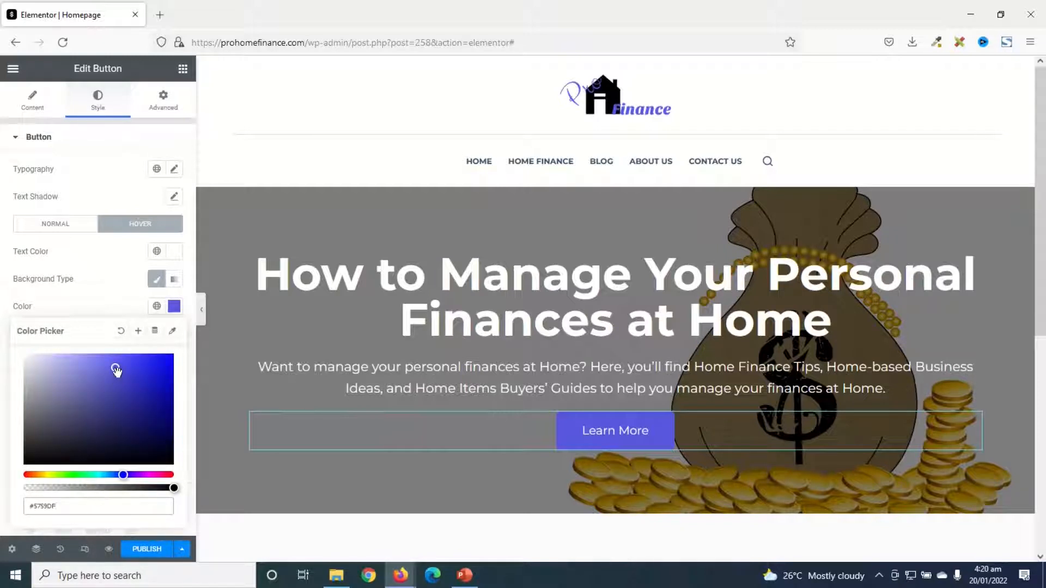
drag(115, 369, 95, 363)
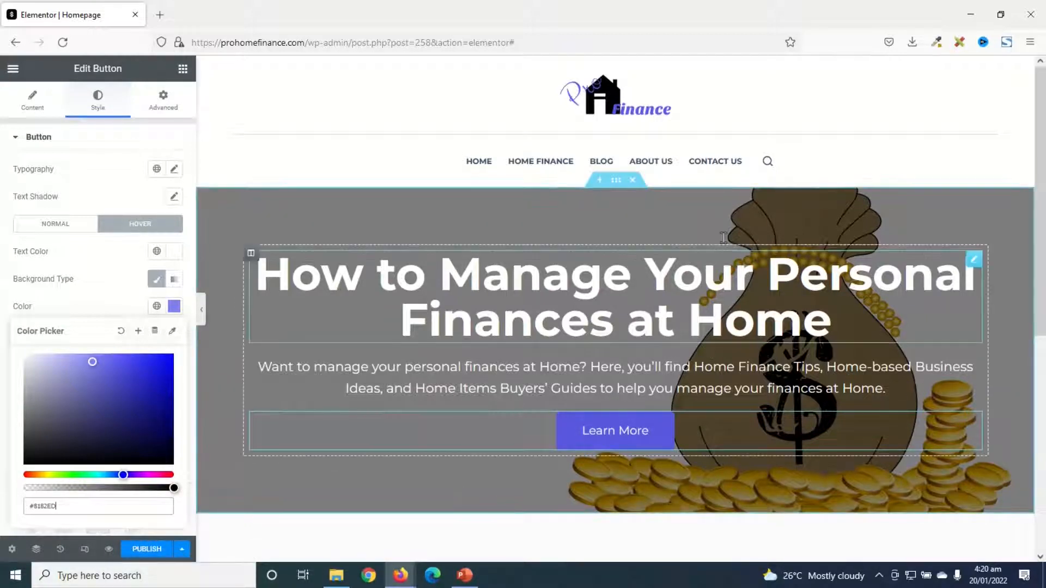
Add a single-column section below the hero containing a centred Heading widget titled "Popular Posts"
scroll(574, 390, down, 2)
scroll(575, 392, up, 1)
scroll(615, 412, down, 3)
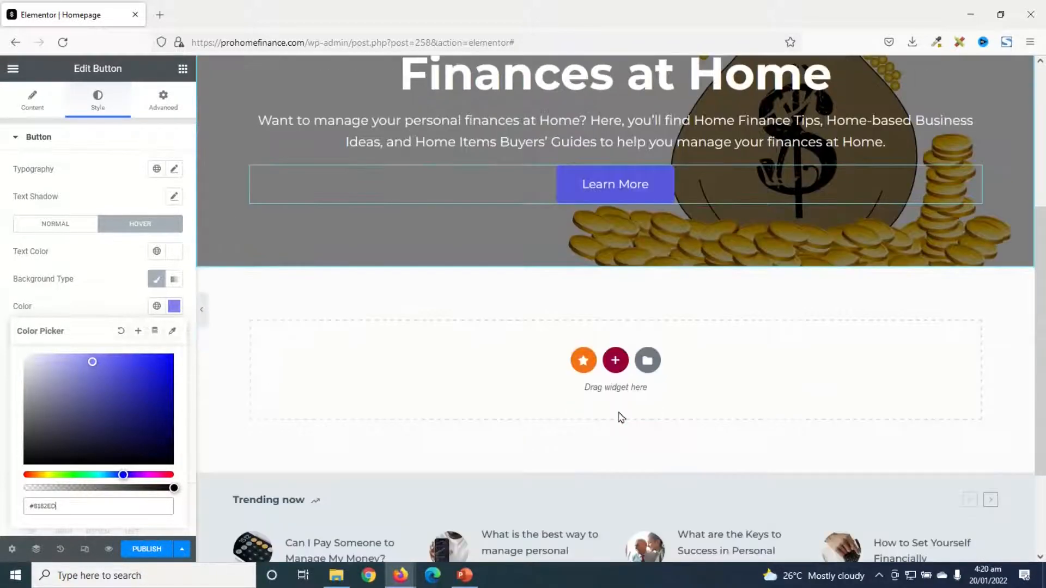
scroll(621, 416, up, 1)
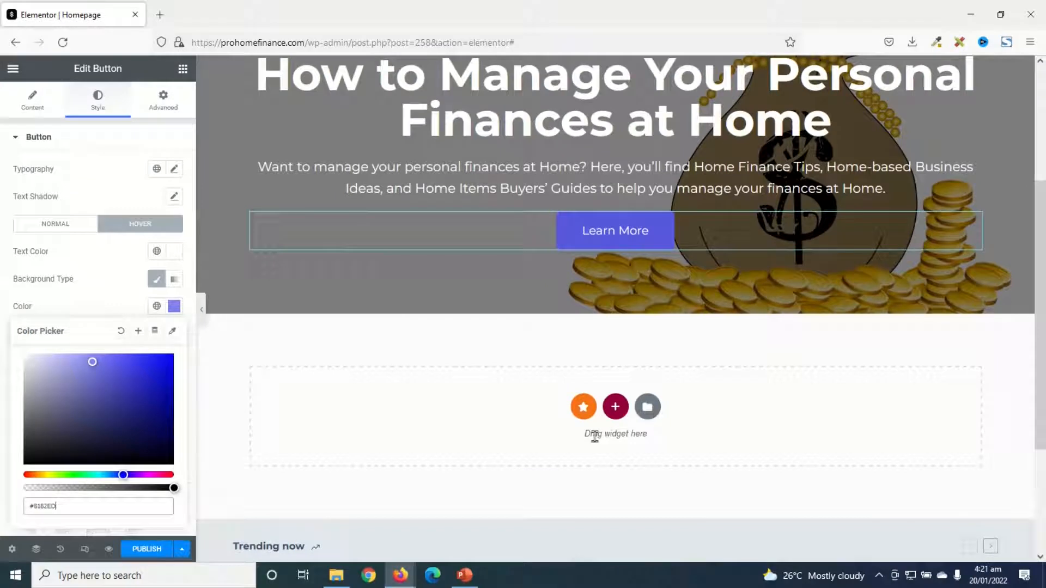
click(616, 407)
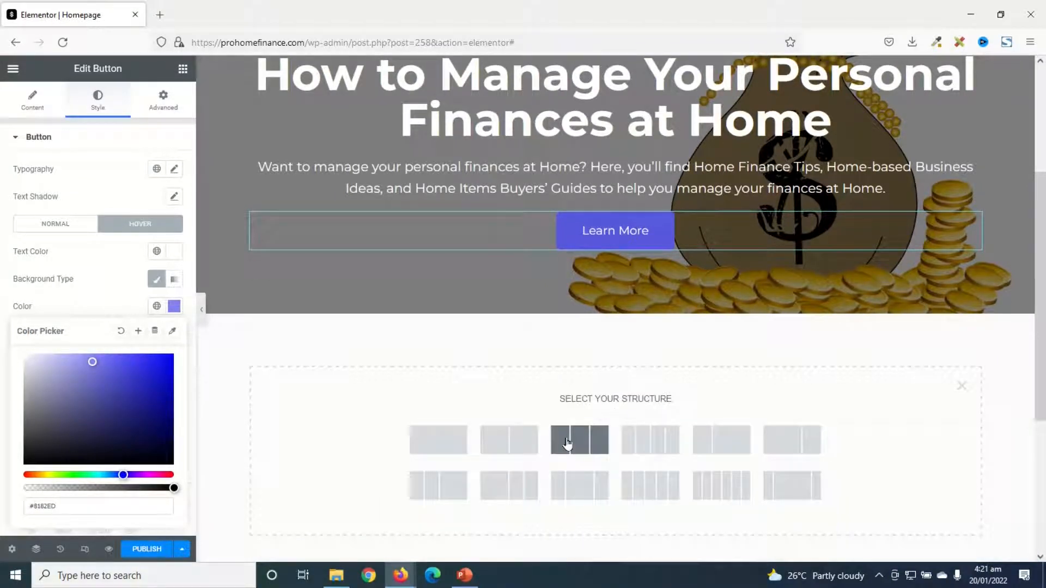
click(449, 444)
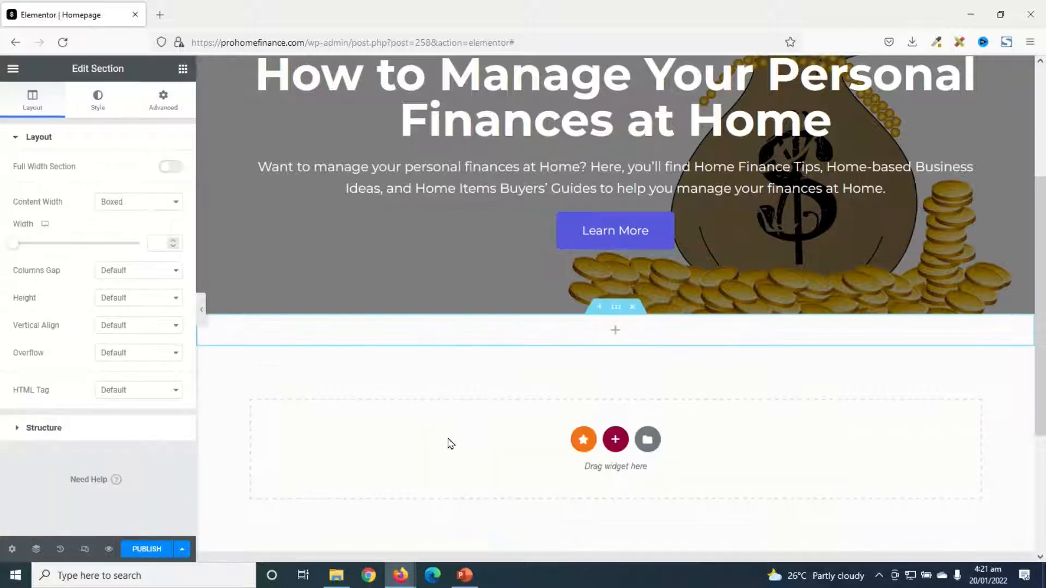
click(183, 70)
drag(146, 232, 601, 335)
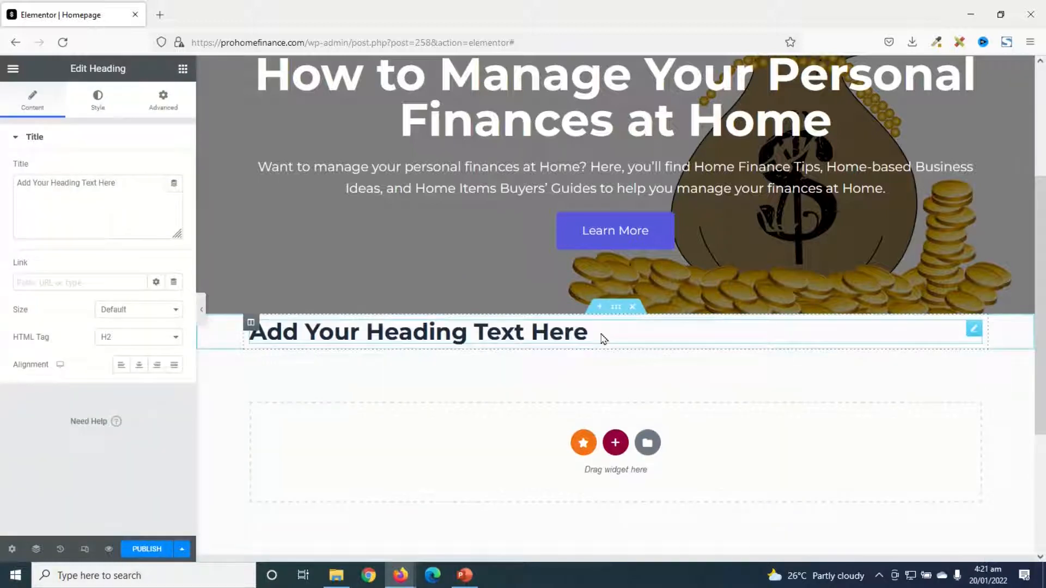
click(139, 364)
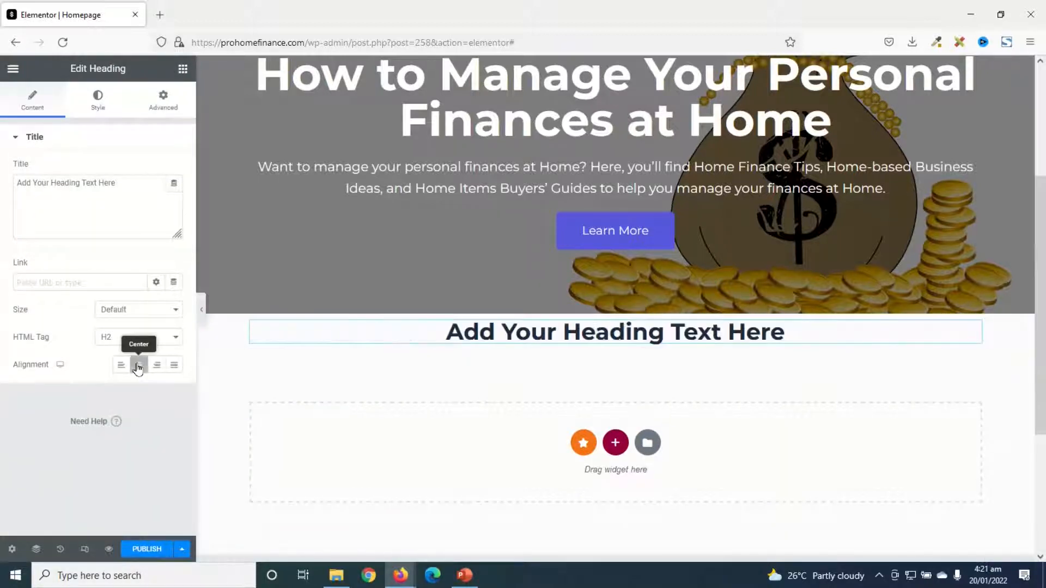
drag(145, 193, 2, 182)
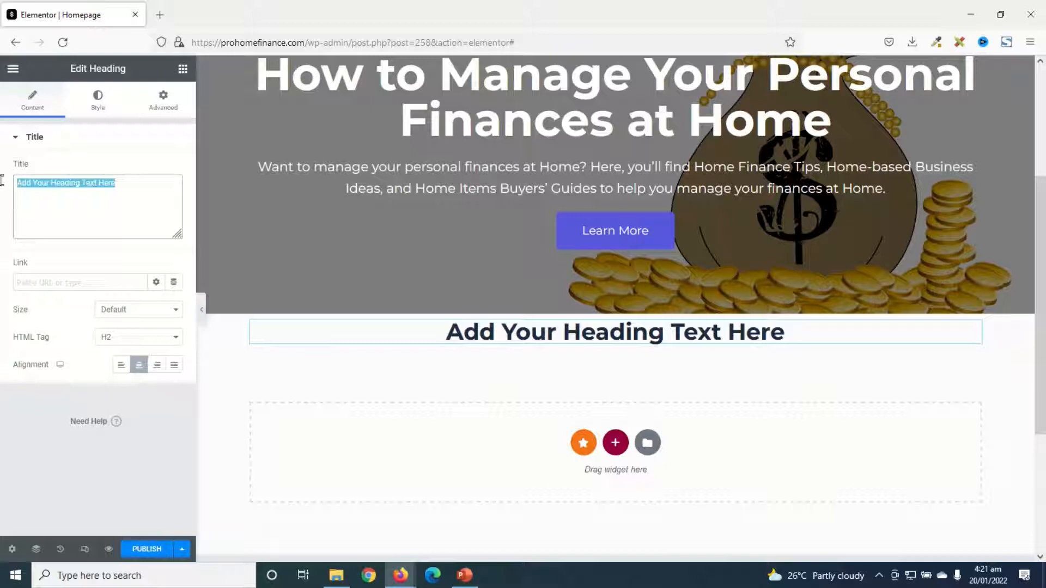
text(Popular Posts)
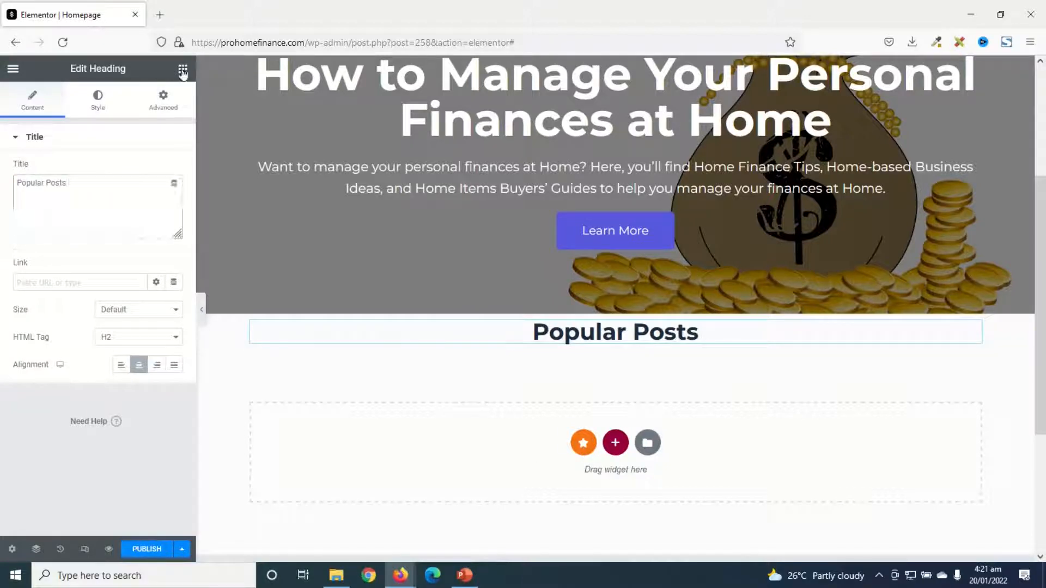
Search the widgets for "blog" and add the Premium Blog widget below the Popular Posts heading
click(183, 69)
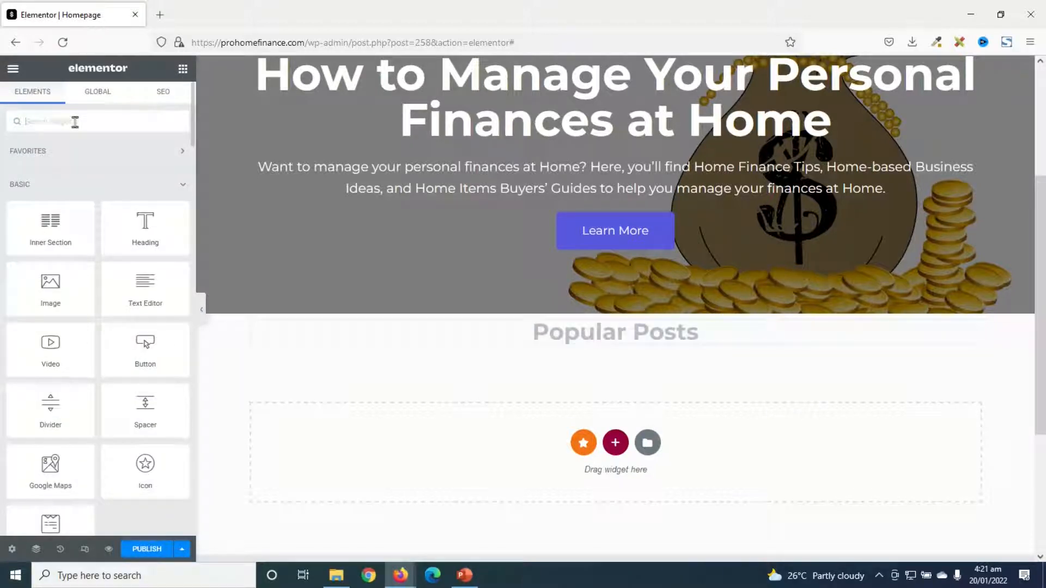
text(blog)
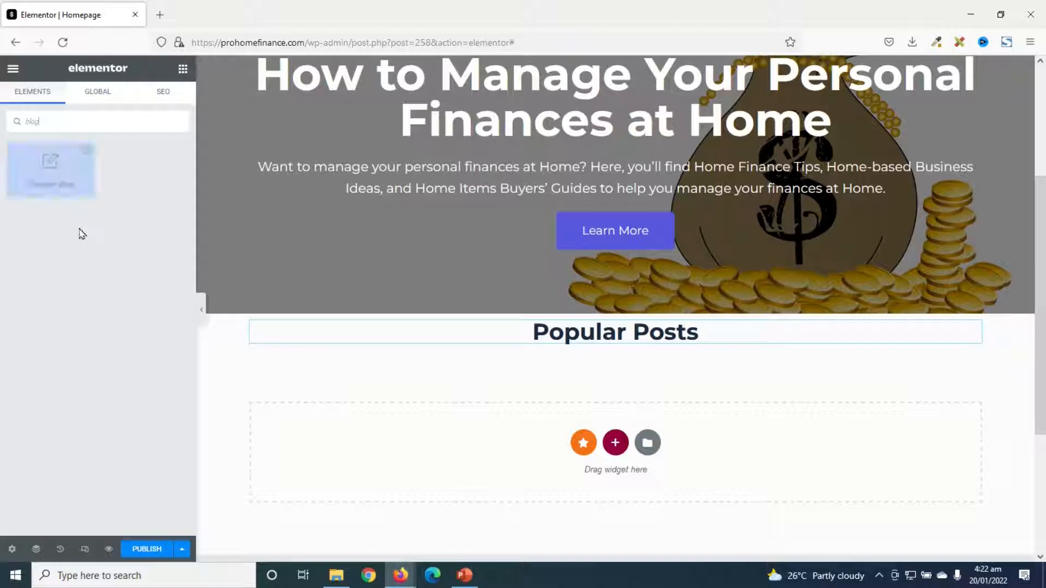
drag(74, 161, 644, 336)
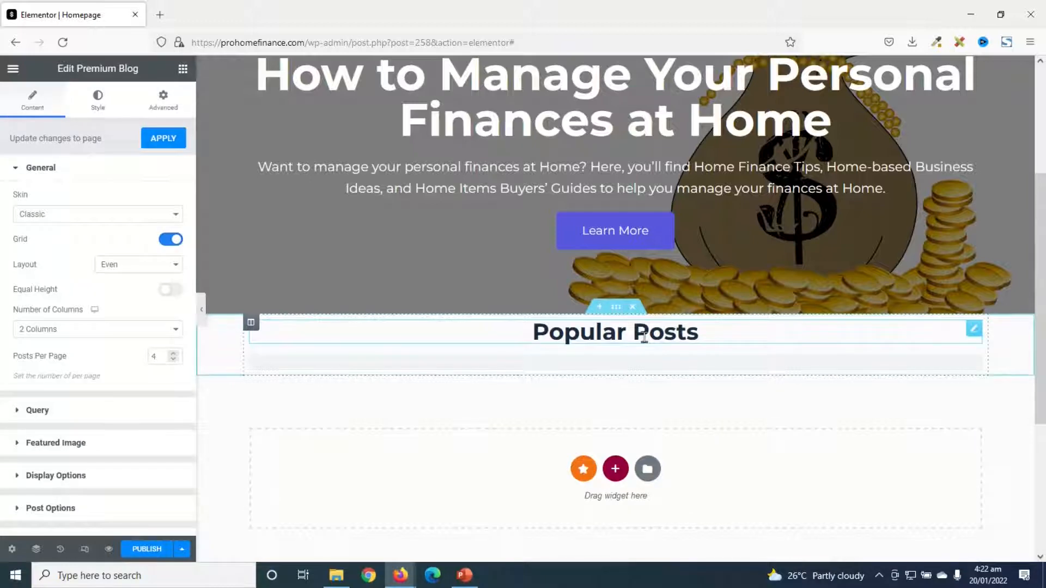
Try the Modern and On Side skins on the Premium Blog widget and return it to the Classic skin
scroll(632, 490, down, 3)
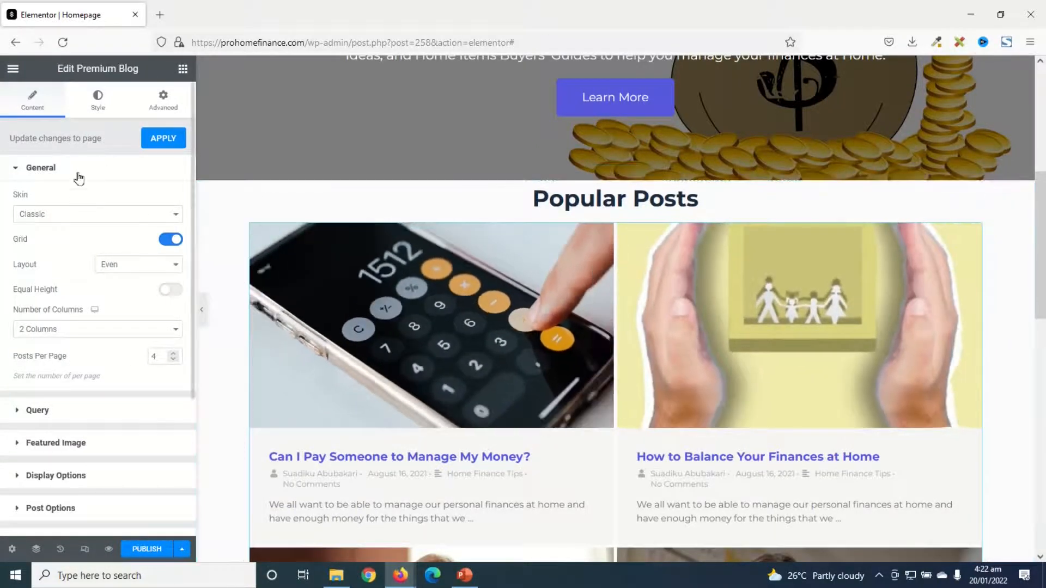
scroll(71, 202, down, 4)
scroll(61, 294, up, 4)
scroll(888, 457, down, 2)
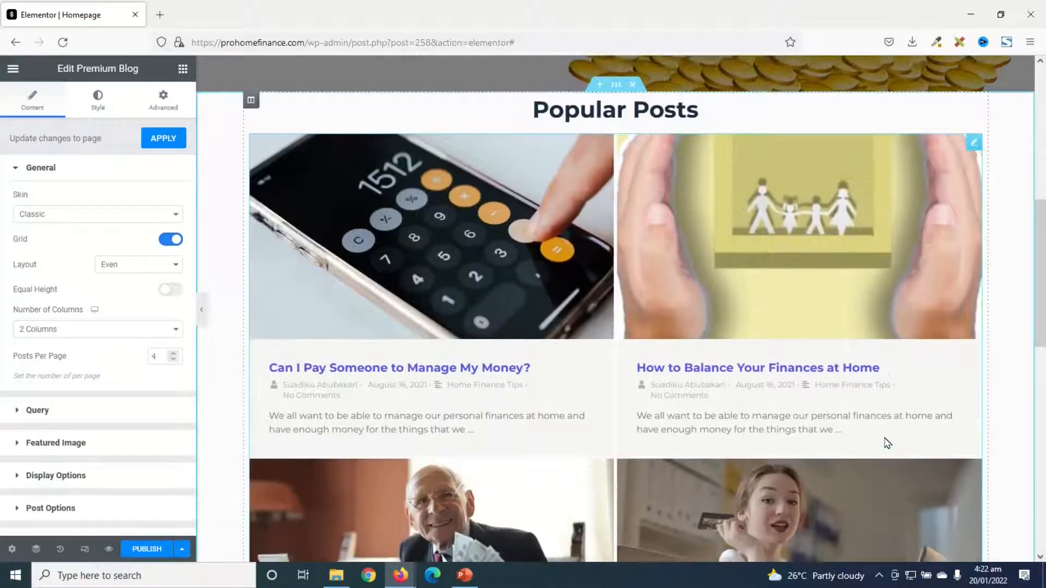
scroll(883, 439, up, 3)
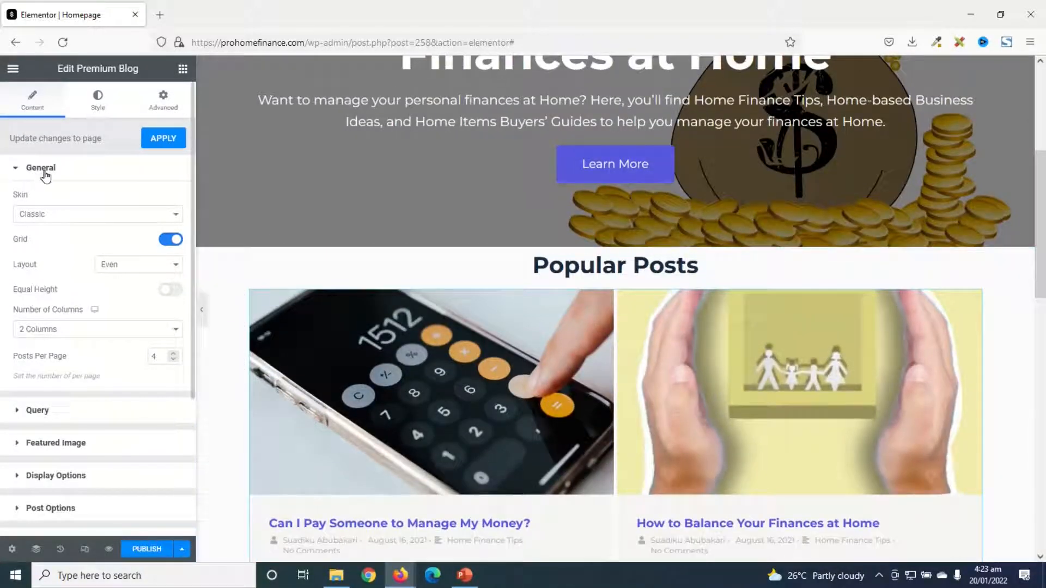
click(50, 214)
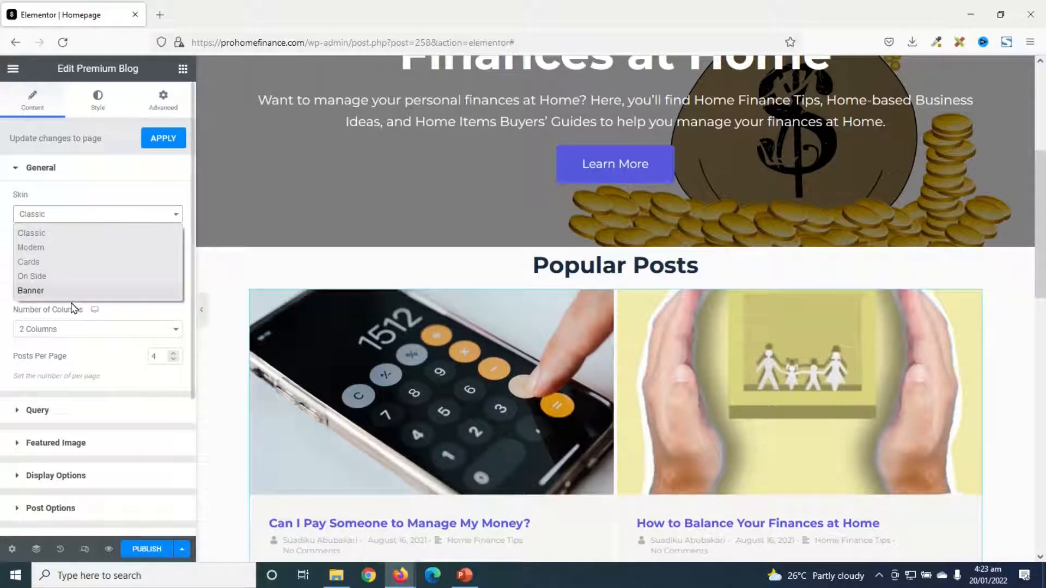
click(63, 248)
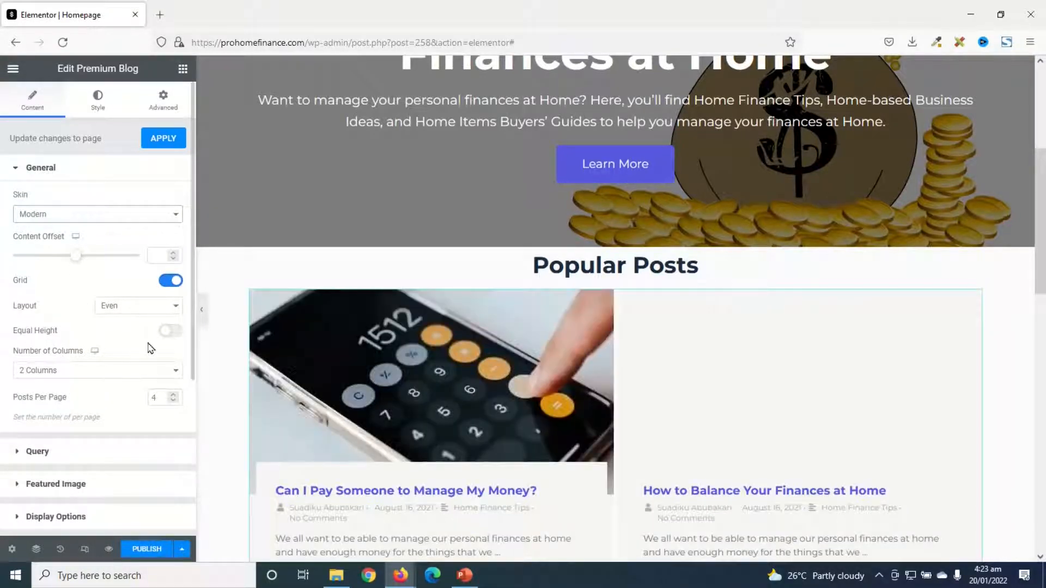
scroll(479, 388, down, 3)
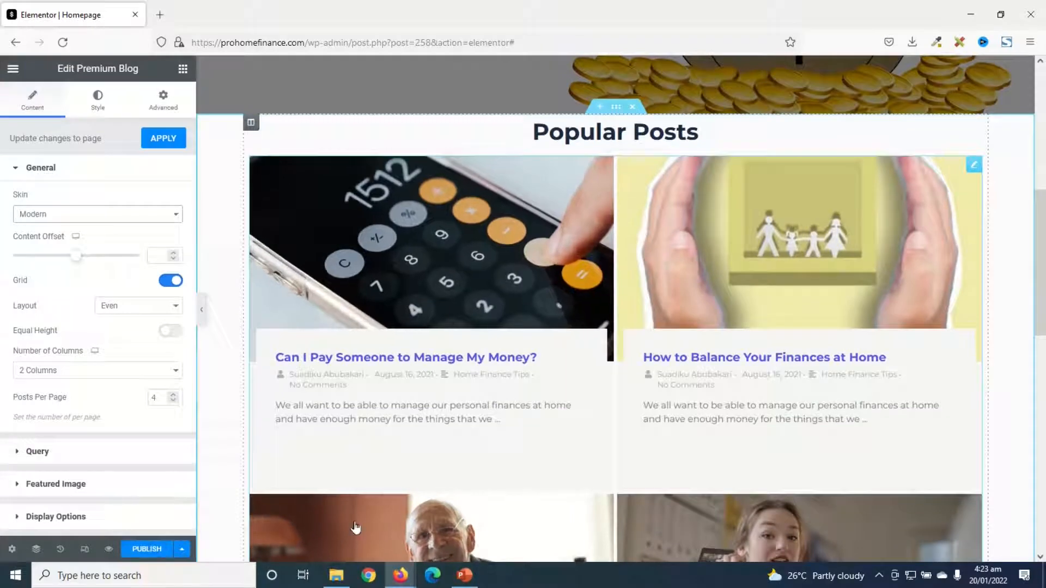
click(65, 218)
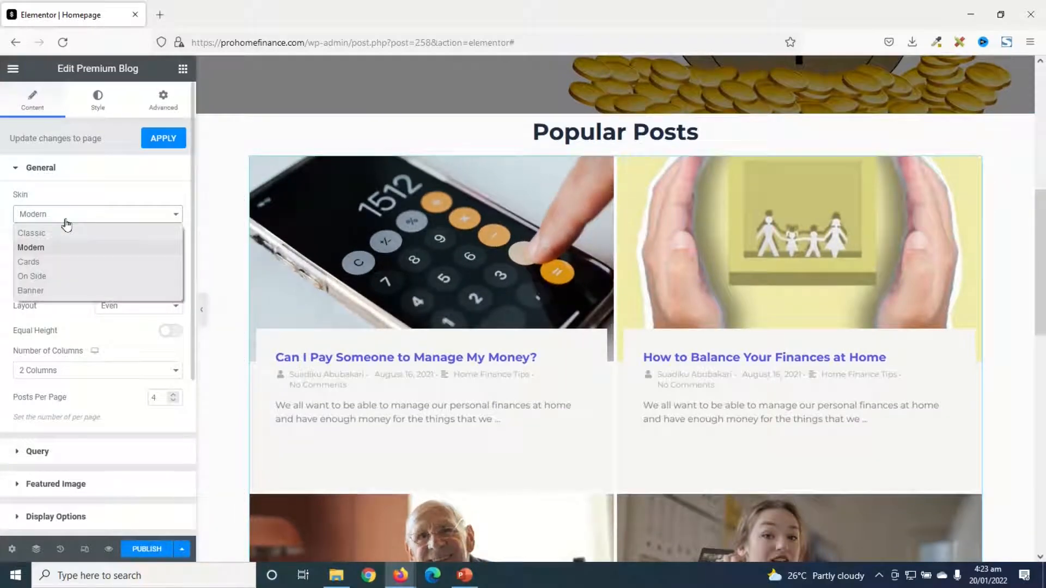
click(60, 277)
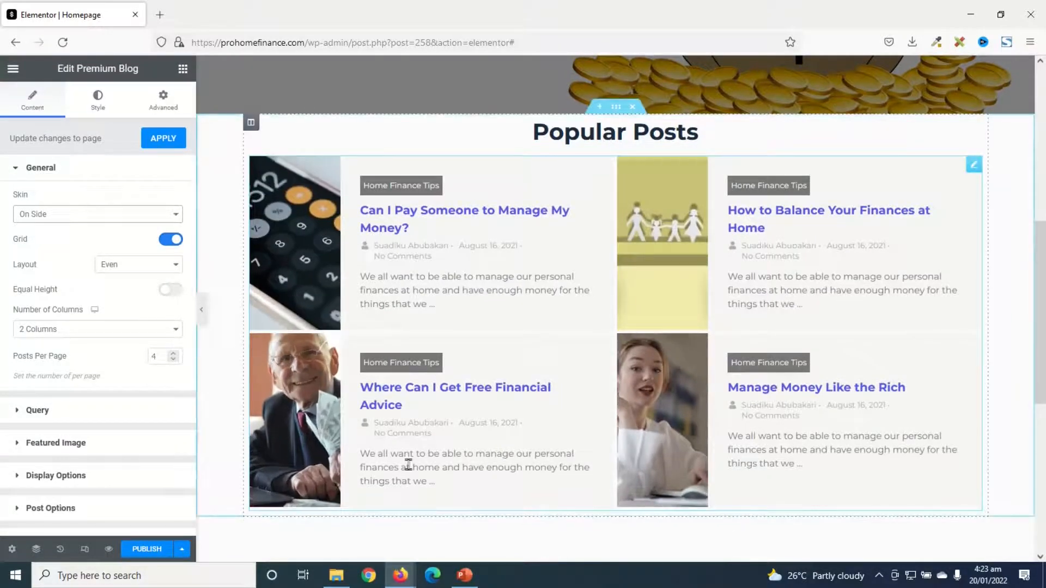
click(47, 215)
click(46, 233)
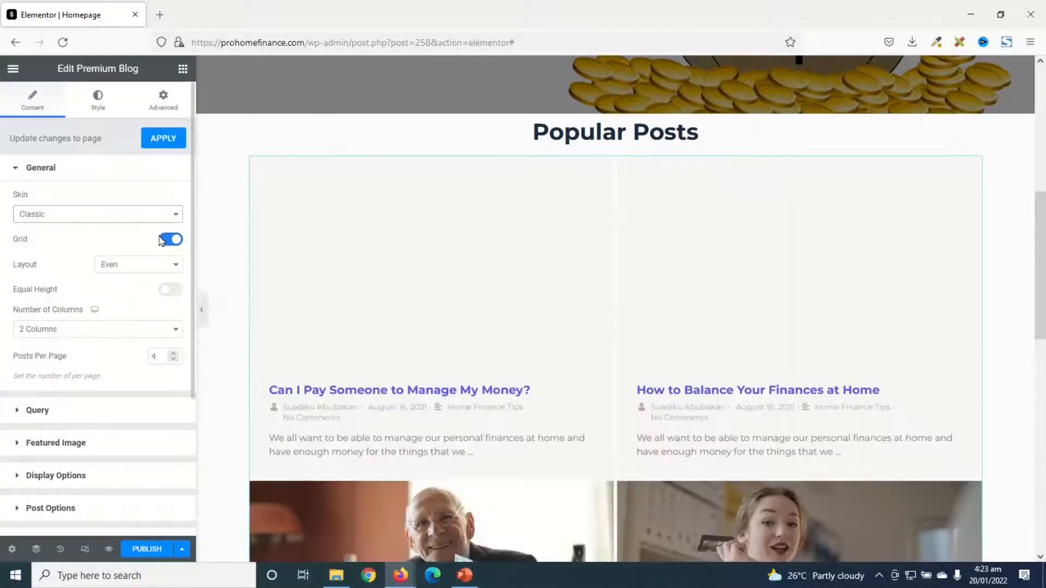
Set the blog grid to 3 columns with 6 posts per page
click(65, 330)
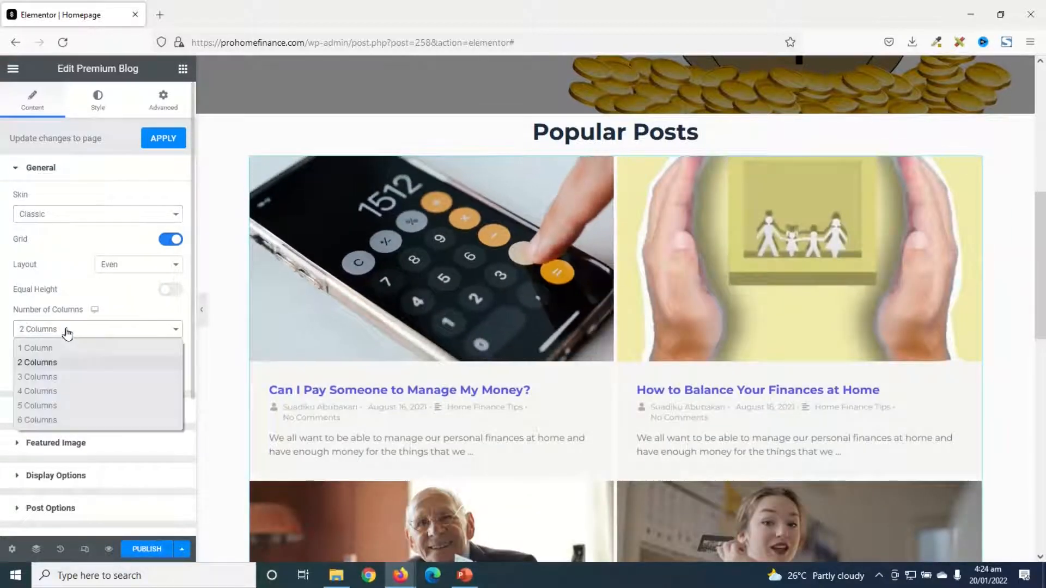
click(64, 377)
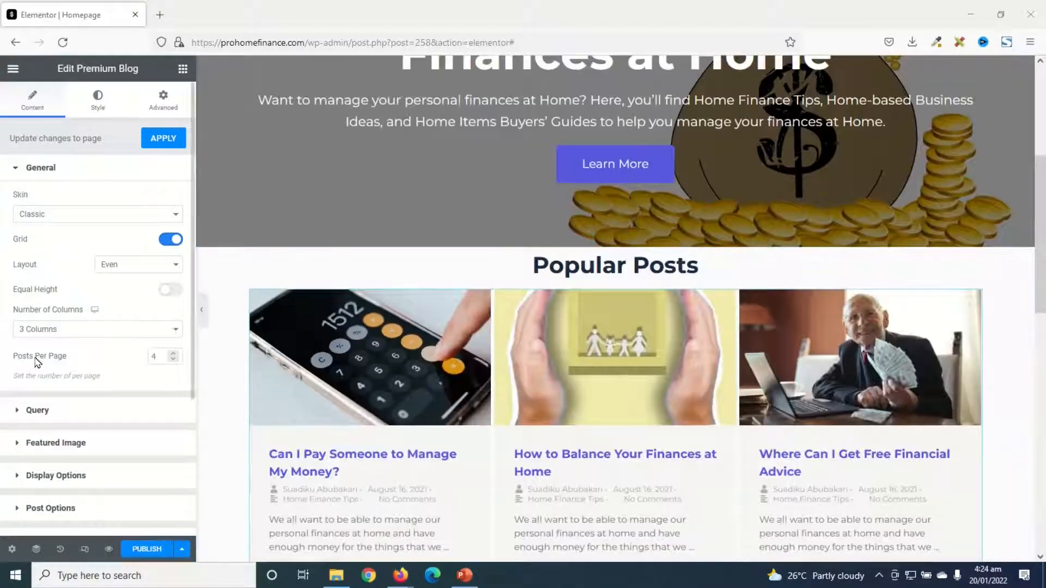
click(174, 353)
click(174, 354)
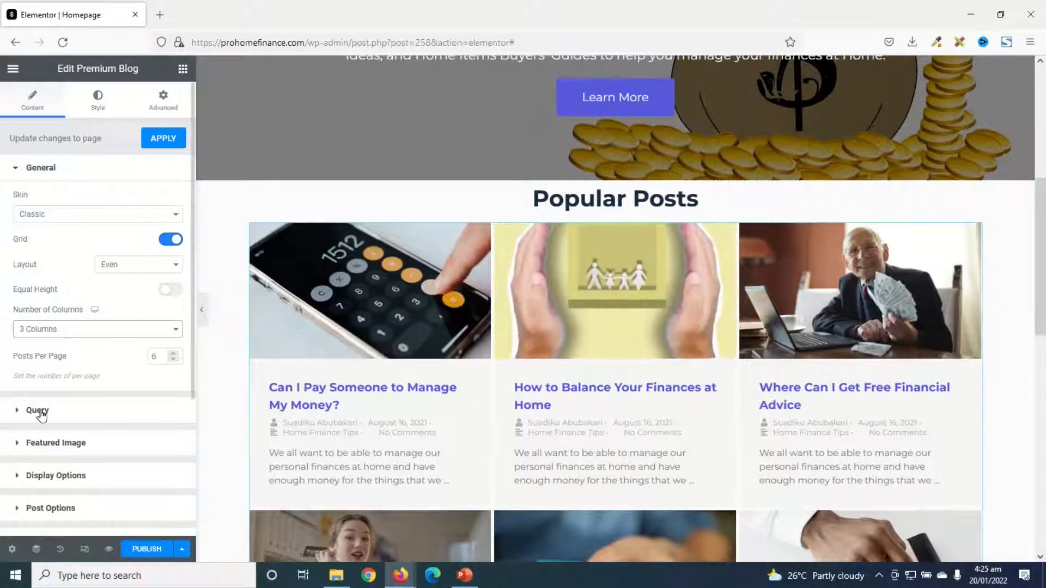
Order the queried blog posts by Random
click(38, 411)
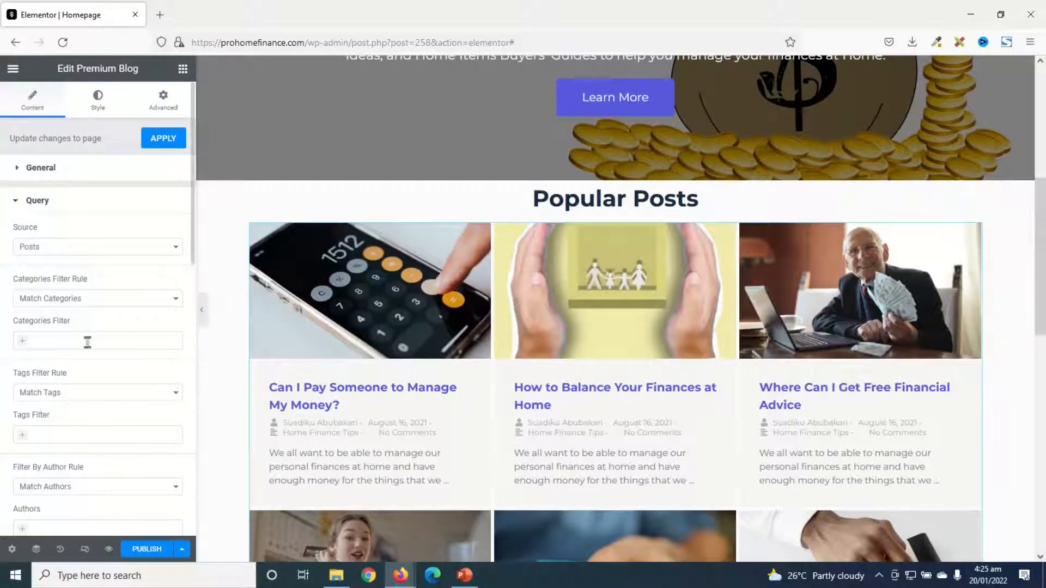
scroll(90, 376, down, 8)
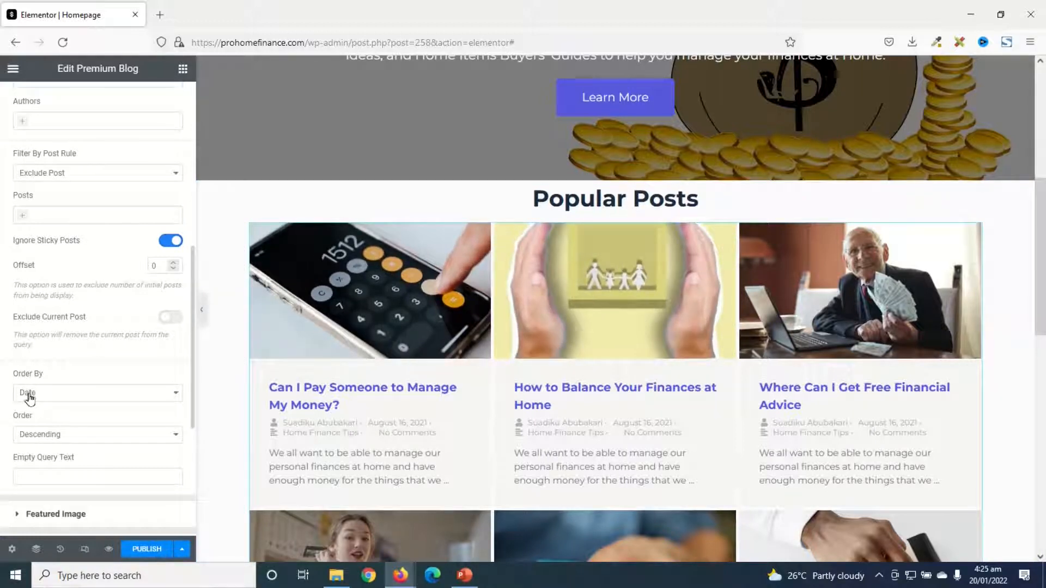
click(77, 396)
scroll(77, 396, down, 1)
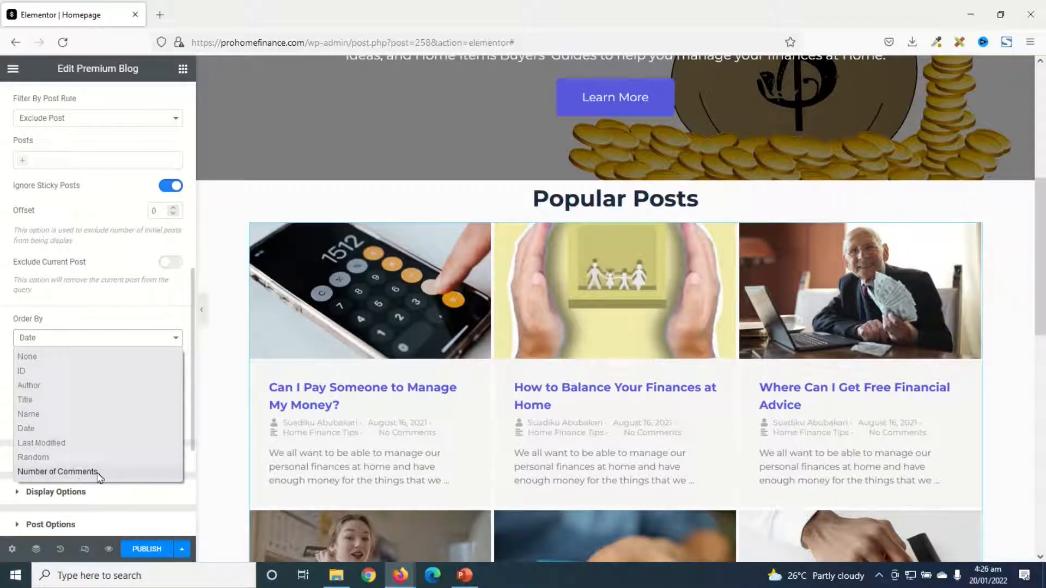
click(57, 457)
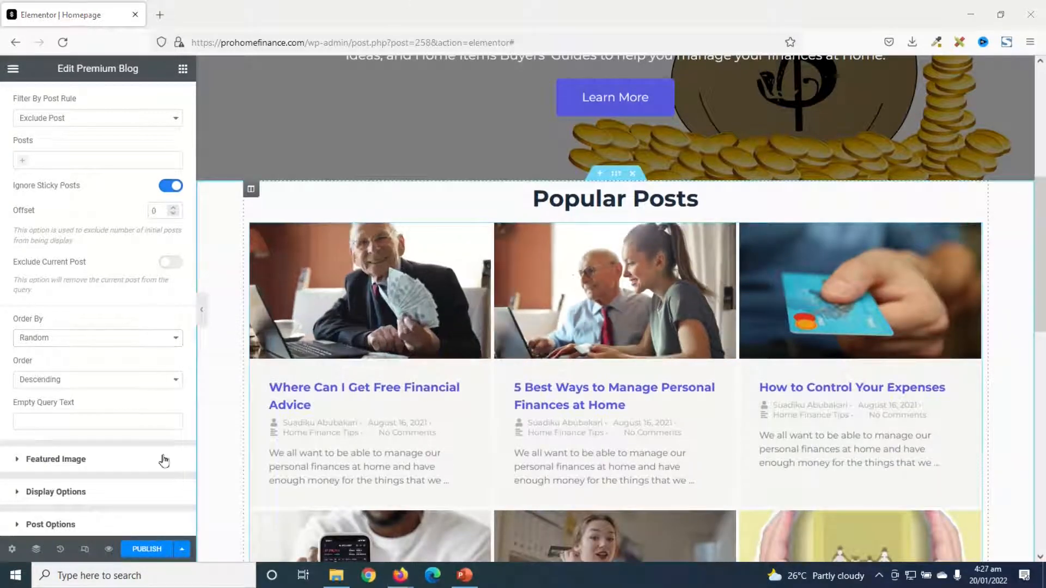
Set the hover effect of the posts' featured images to Grayscale
click(54, 460)
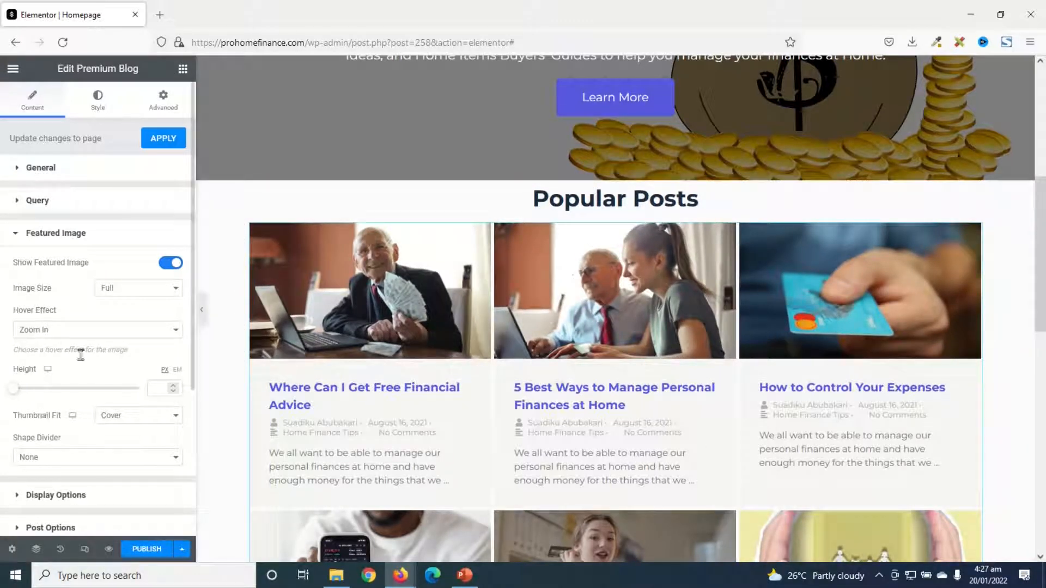
click(112, 336)
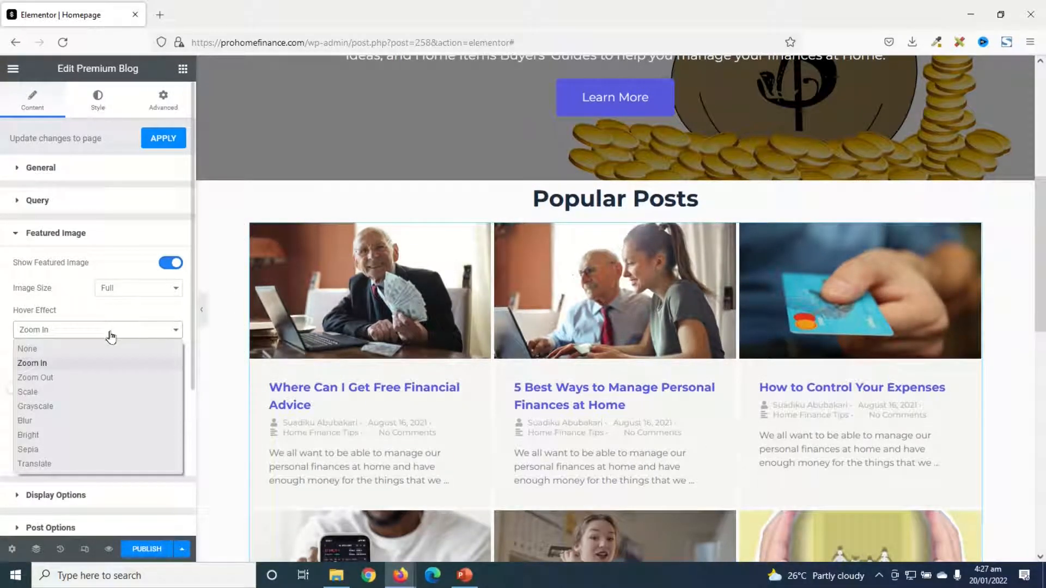
click(57, 412)
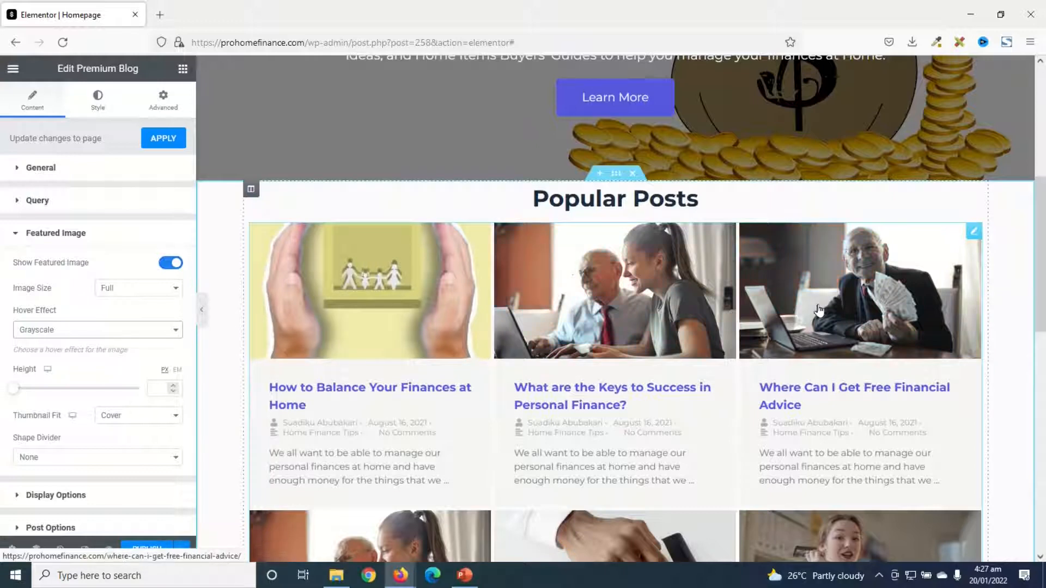
Hide the post content and the author, date and comments meta, and turn off opening post links in a new tab
scroll(155, 355, down, 3)
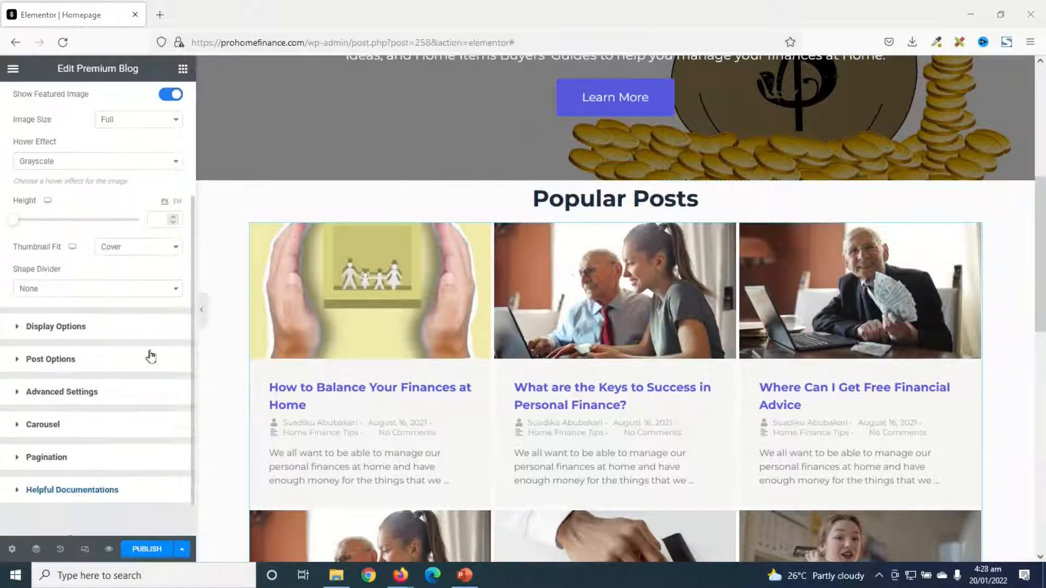
click(66, 329)
scroll(112, 334, up, 3)
scroll(121, 313, down, 2)
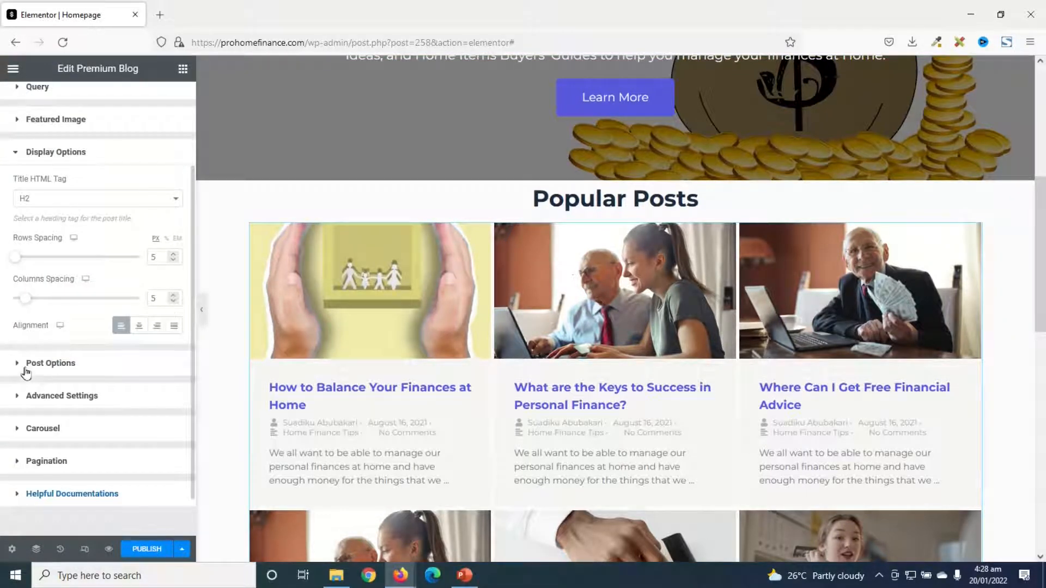
click(56, 364)
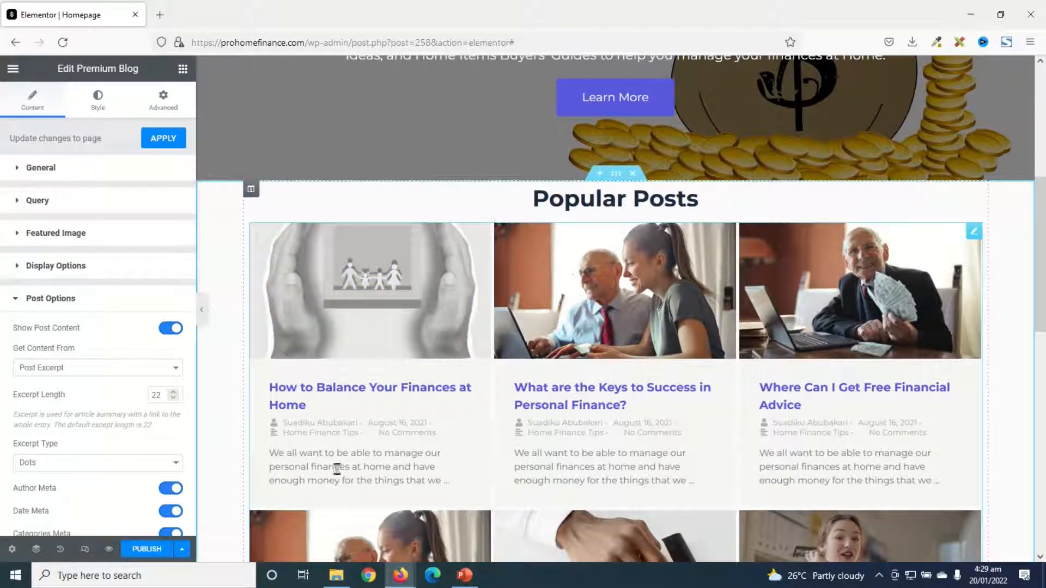
click(165, 330)
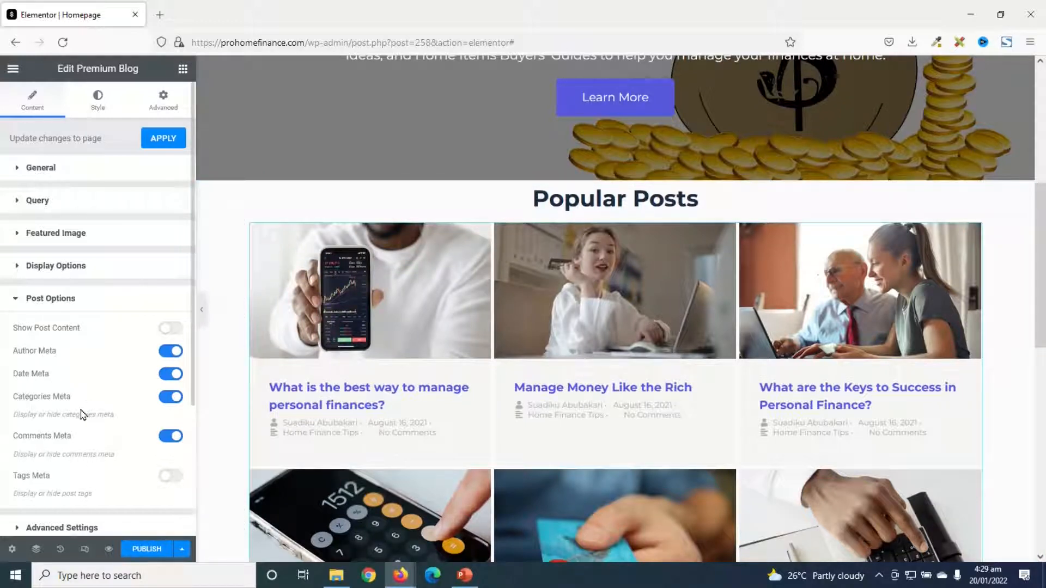
click(173, 352)
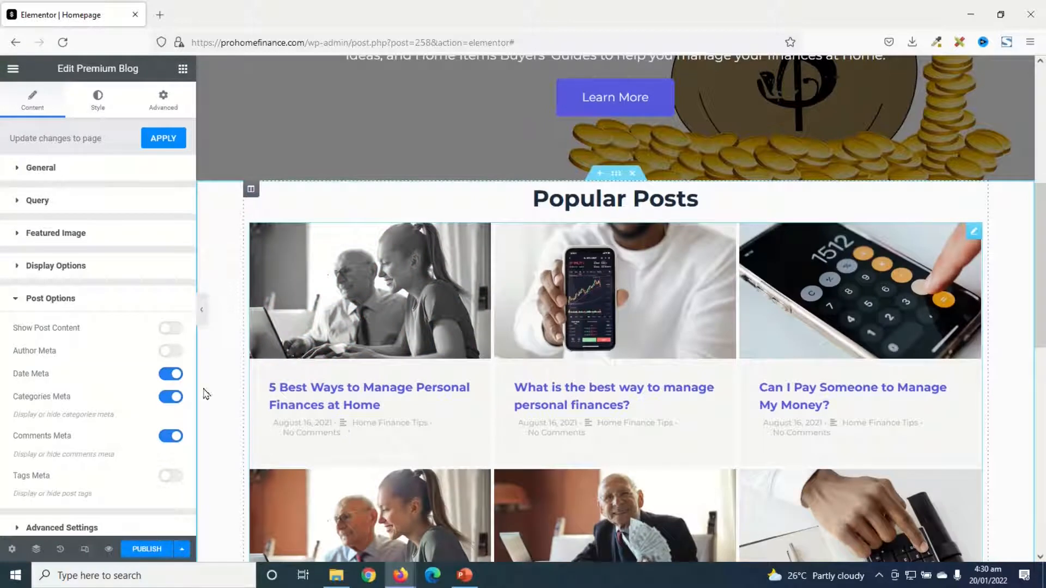
click(167, 376)
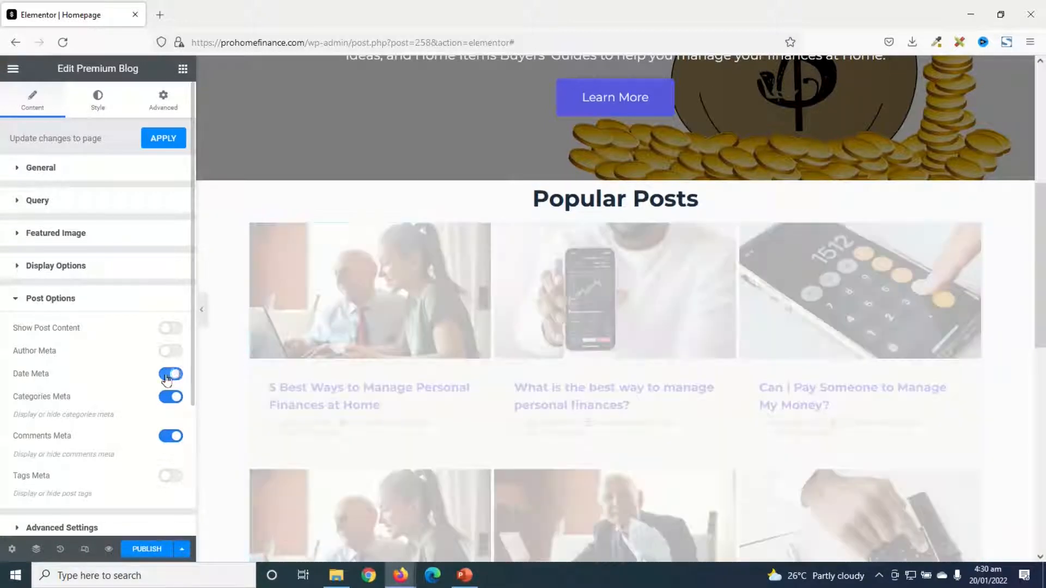
click(167, 438)
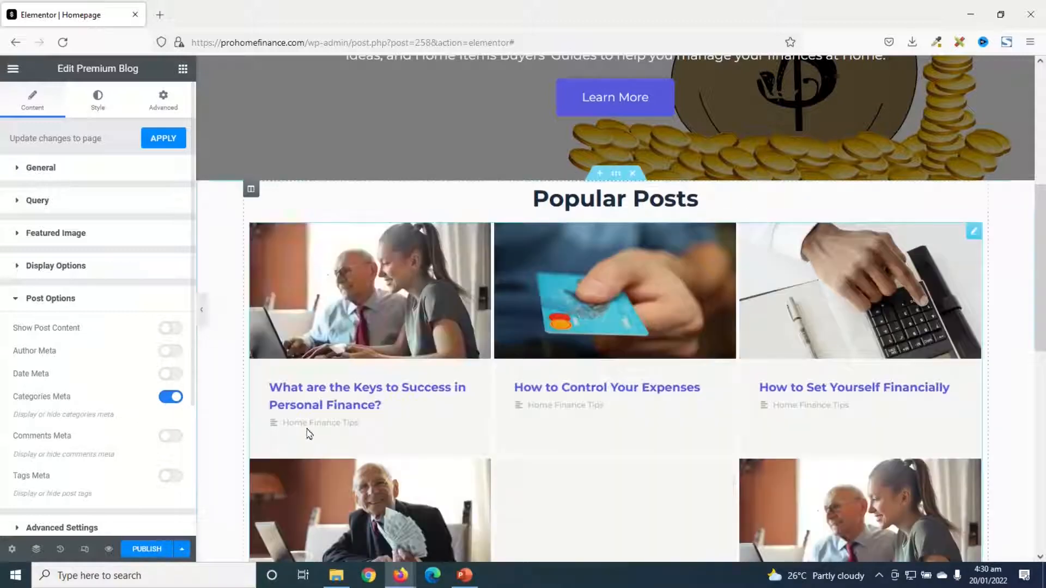
click(69, 528)
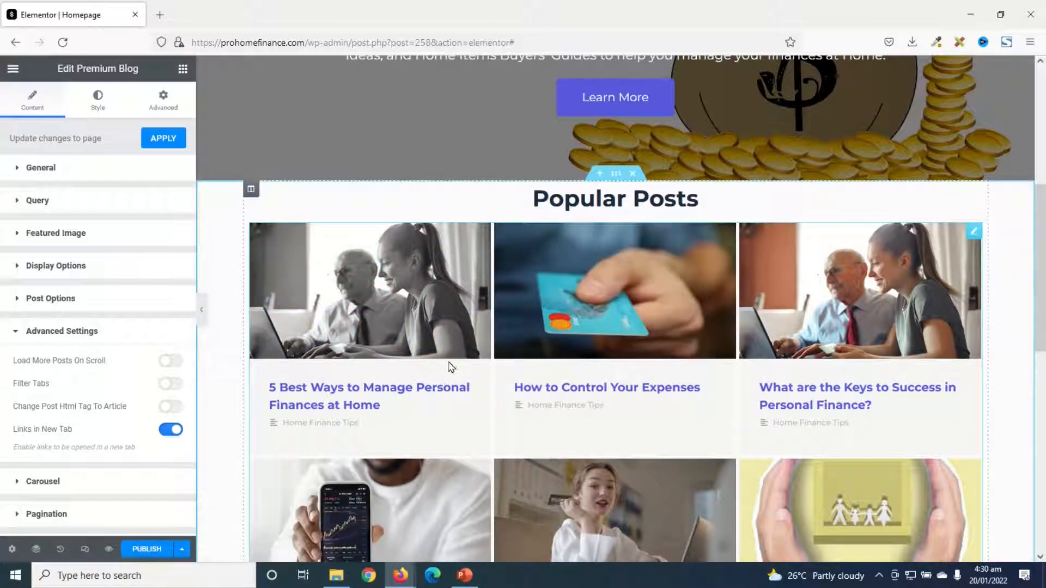
click(170, 429)
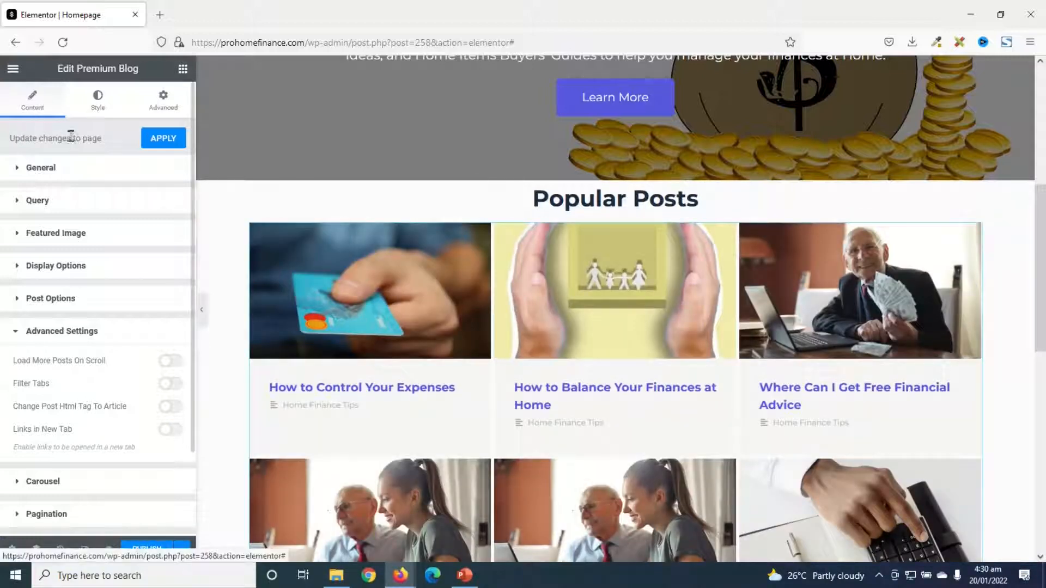
Set the blog post titles' colour to dark grey #414141
click(98, 103)
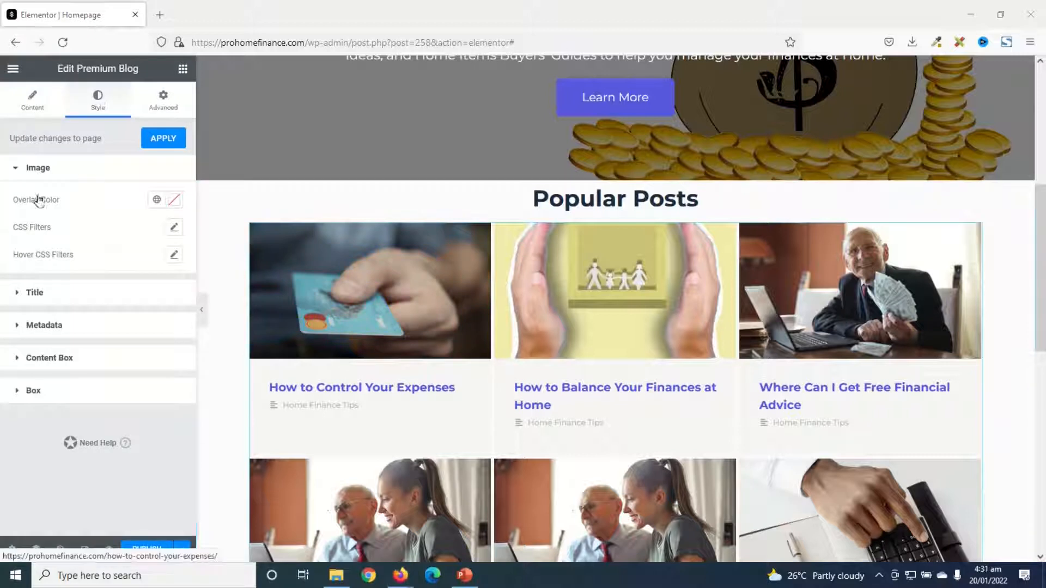
click(39, 298)
click(175, 233)
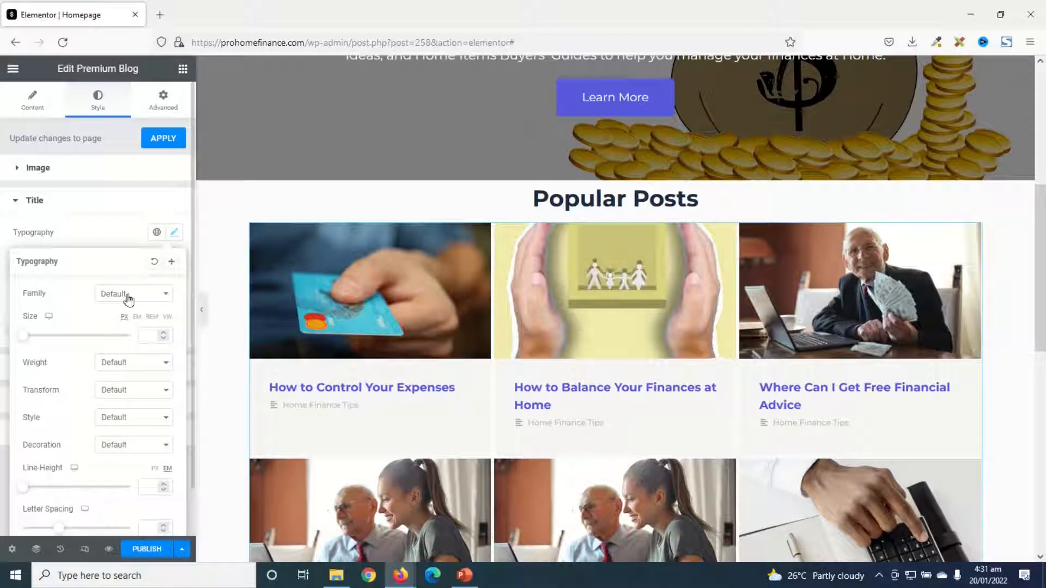
click(173, 232)
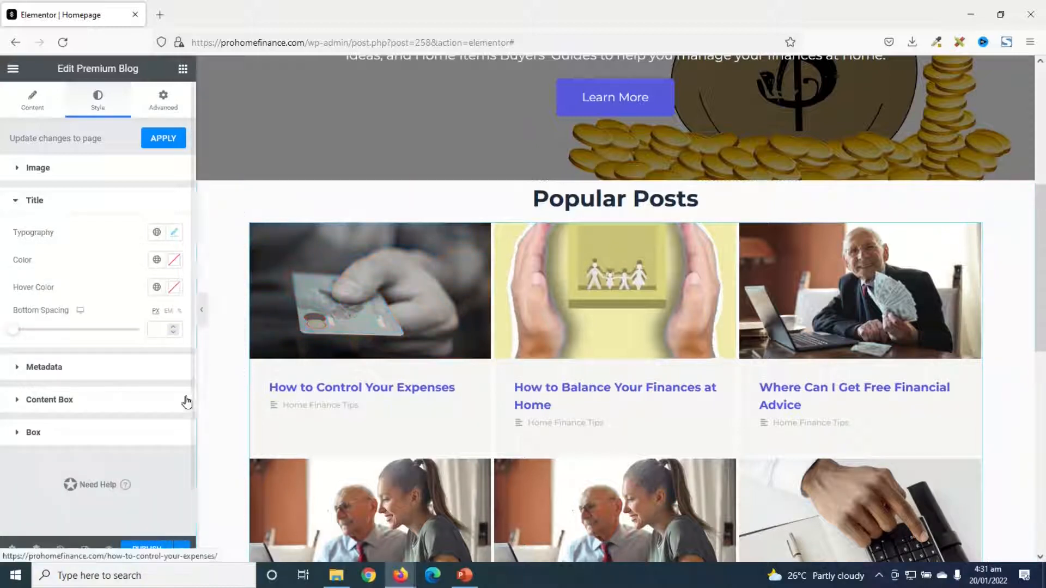
click(174, 263)
drag(49, 405, 12, 396)
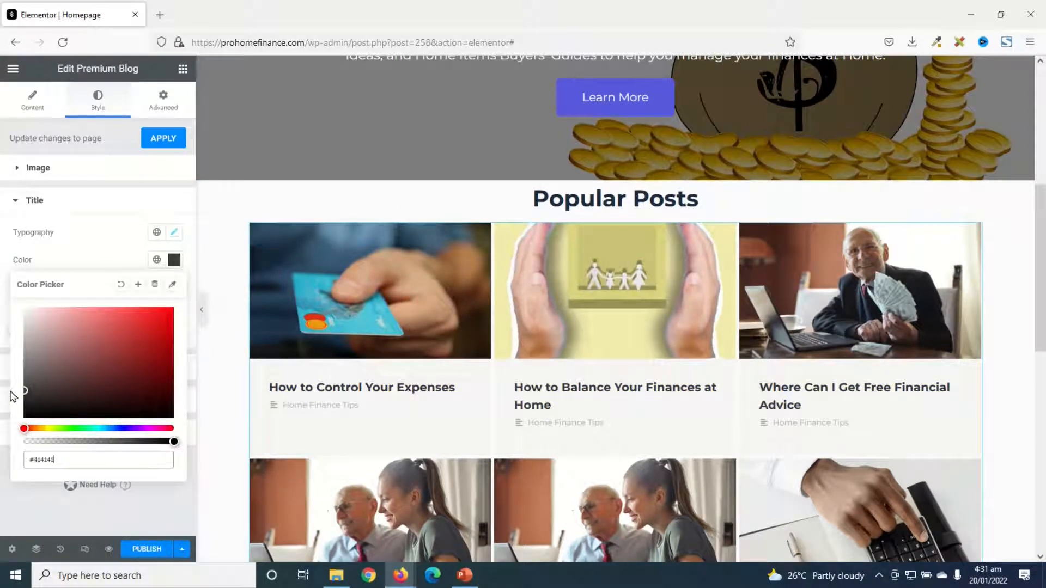
click(174, 259)
Set the blog post titles' hover colour to grey #7D7D7D
click(174, 292)
drag(54, 405, 16, 398)
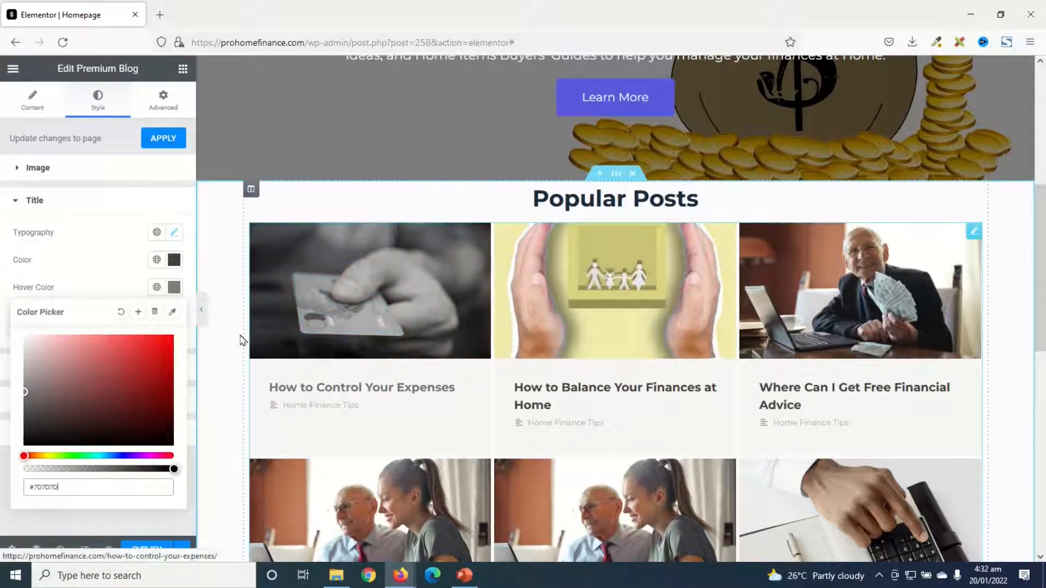
click(174, 288)
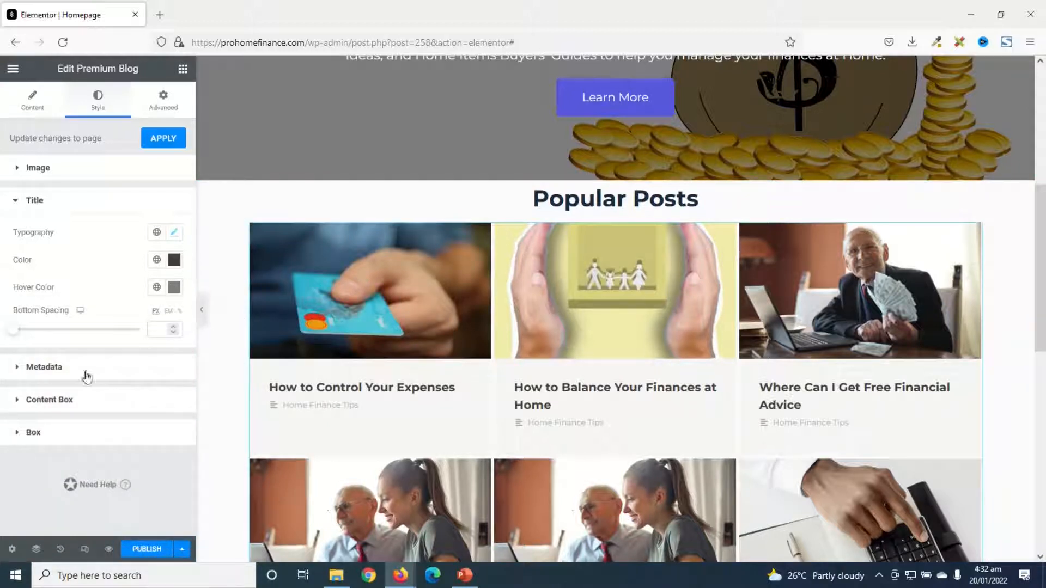
Set the blog posts' metadata colour to purple #5759DF
click(40, 369)
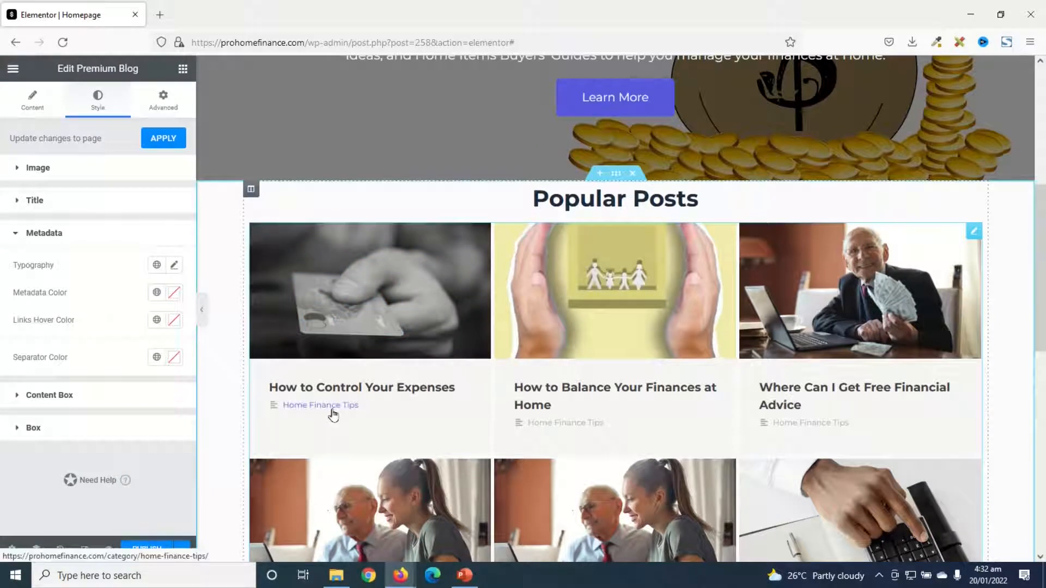
click(172, 293)
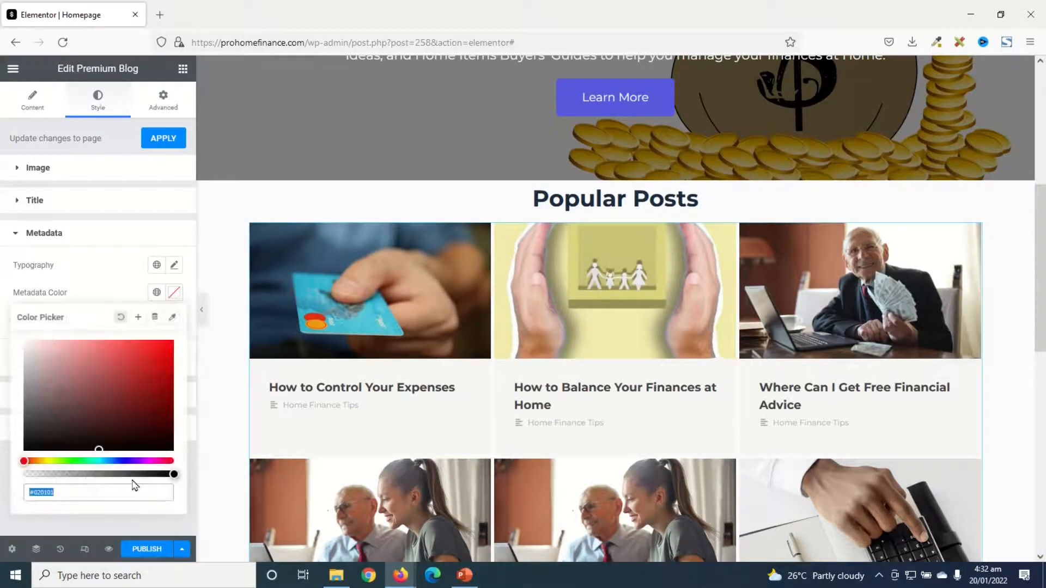
text(#5759DF)
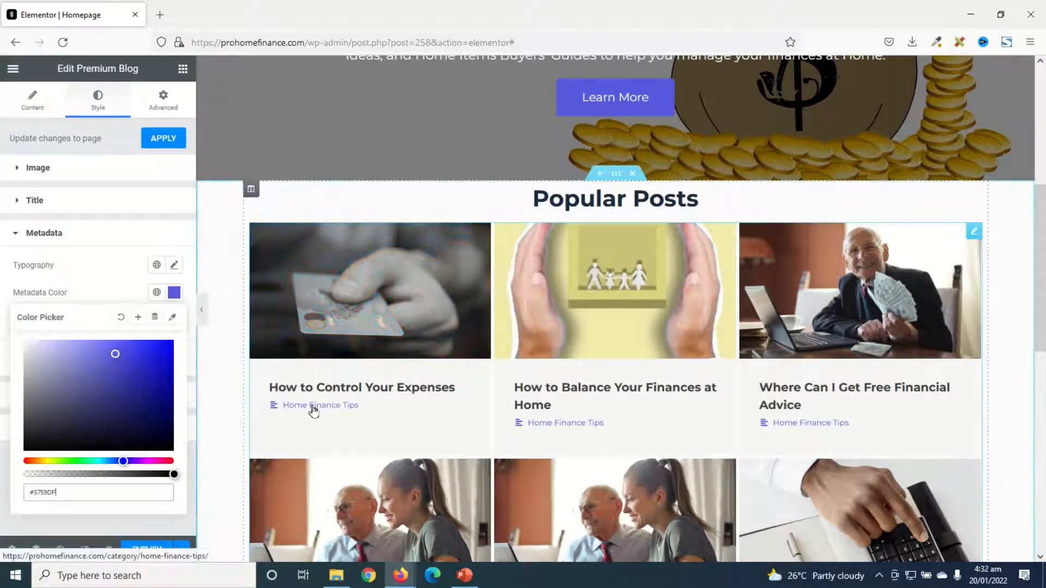
click(190, 300)
Set the hover colour of the metadata links to a lighter tint of the same purple
click(173, 320)
text(#5759DF)
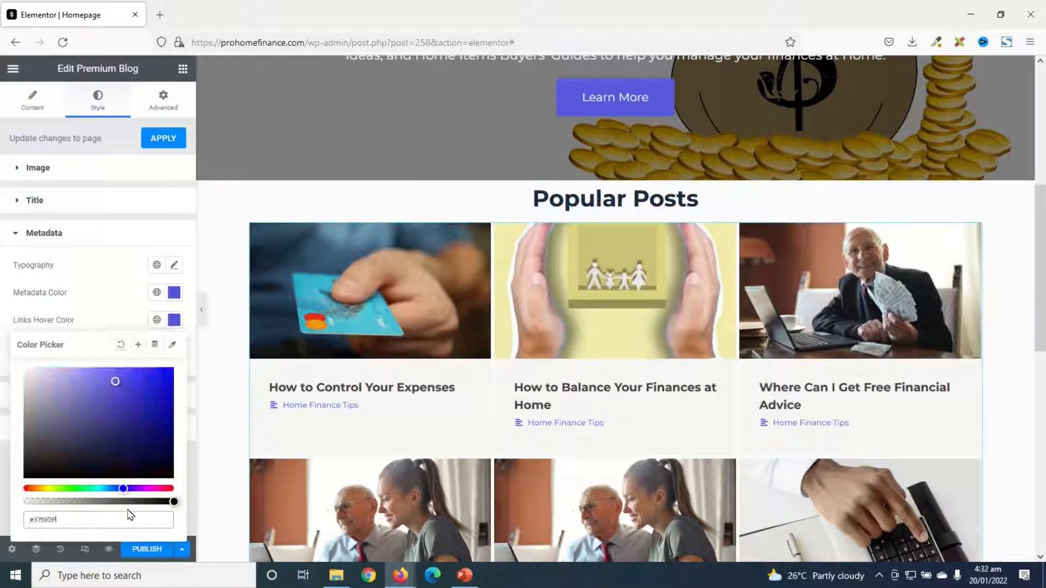
drag(115, 385, 84, 377)
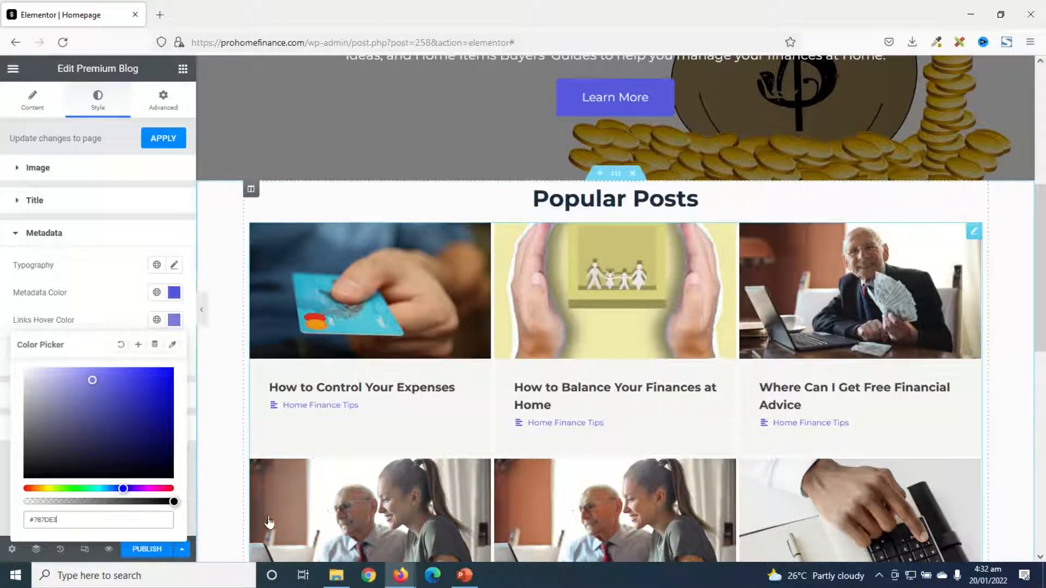
click(182, 325)
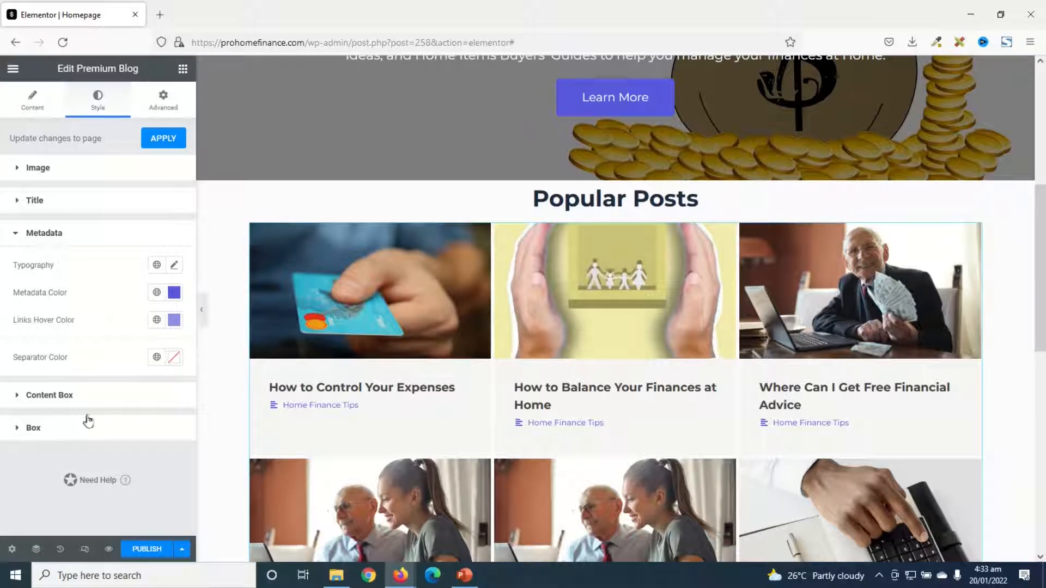
Try 30 px spacing around the blog post boxes and settle on 10 px on all sides
click(32, 429)
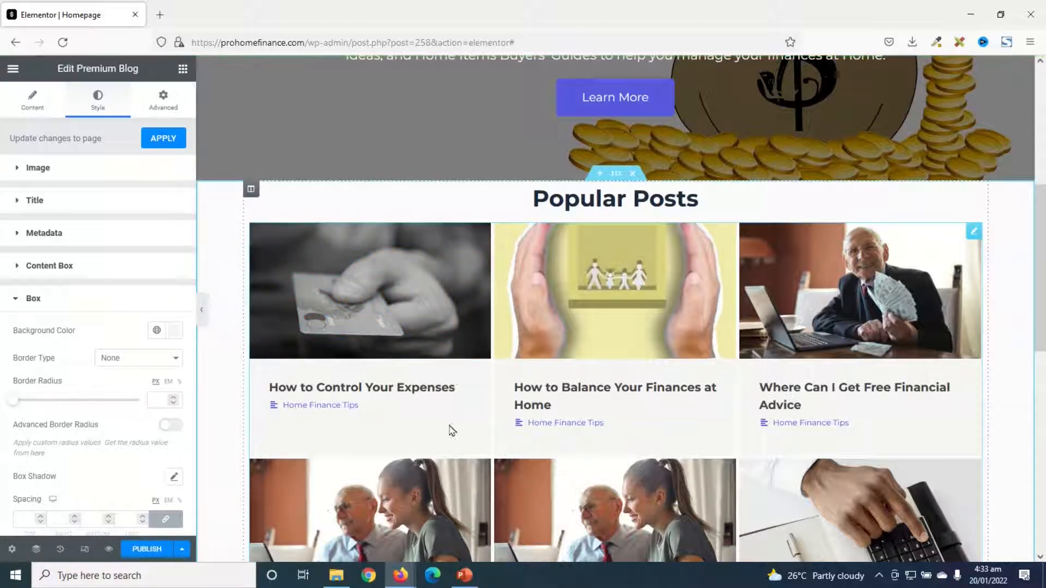
click(174, 330)
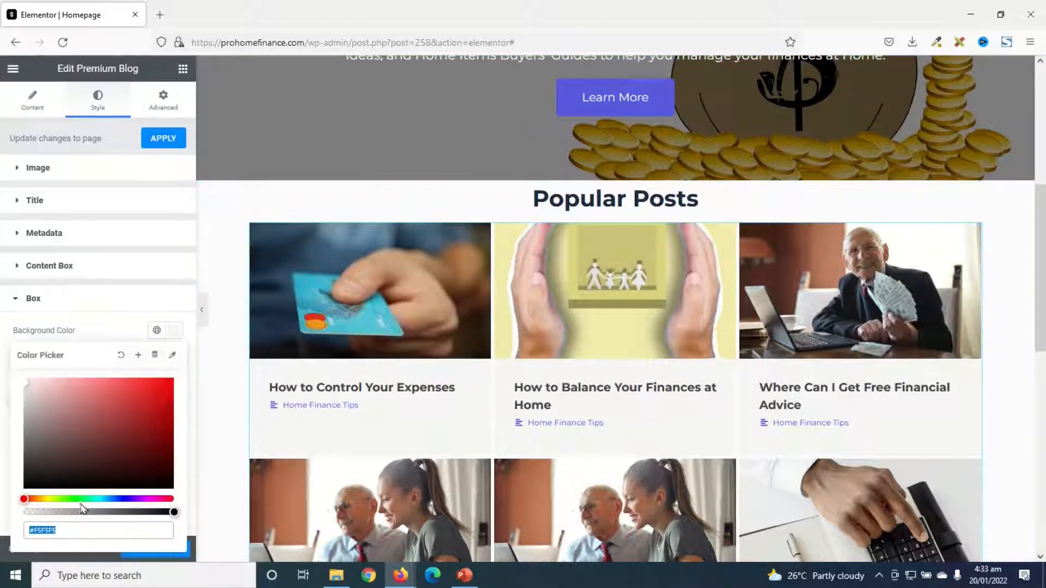
click(175, 332)
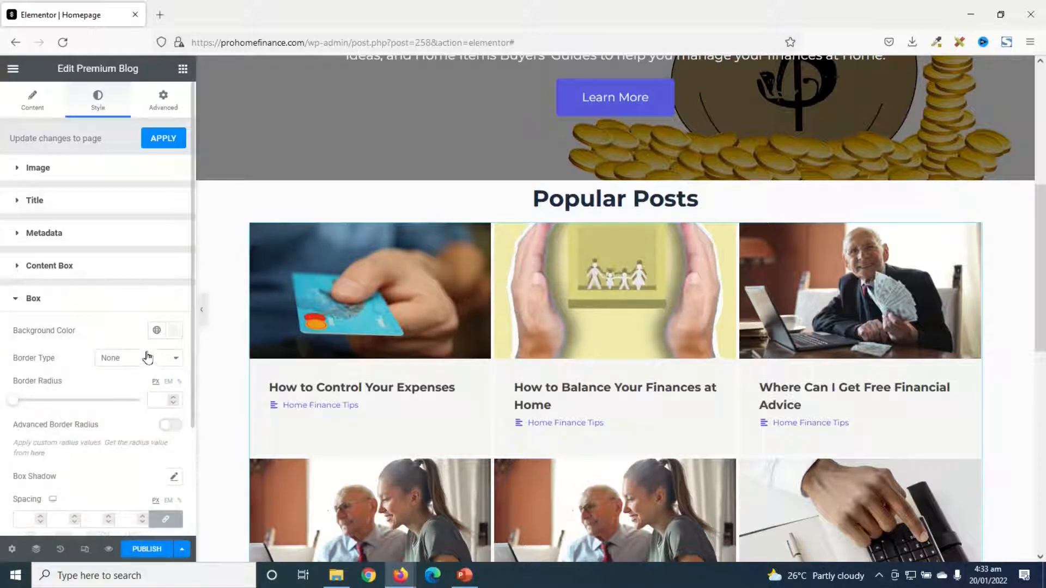
scroll(147, 357, down, 3)
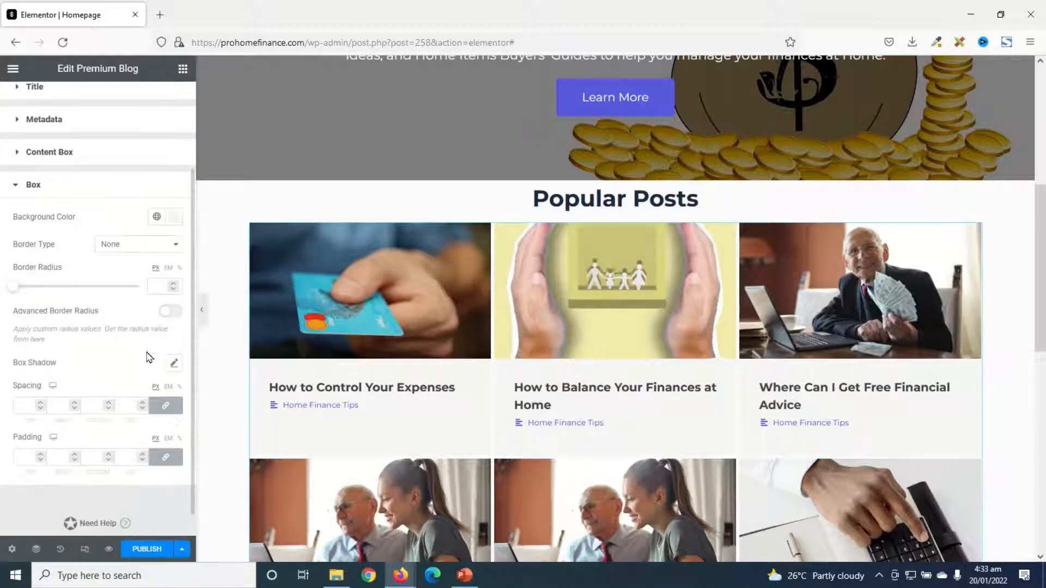
click(22, 404)
text(30)
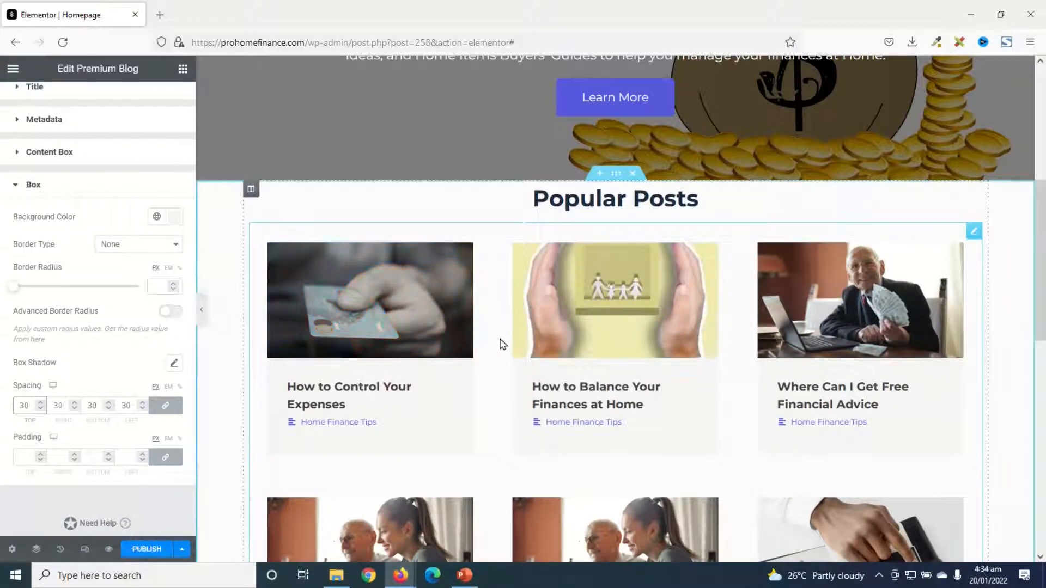
key(Up)
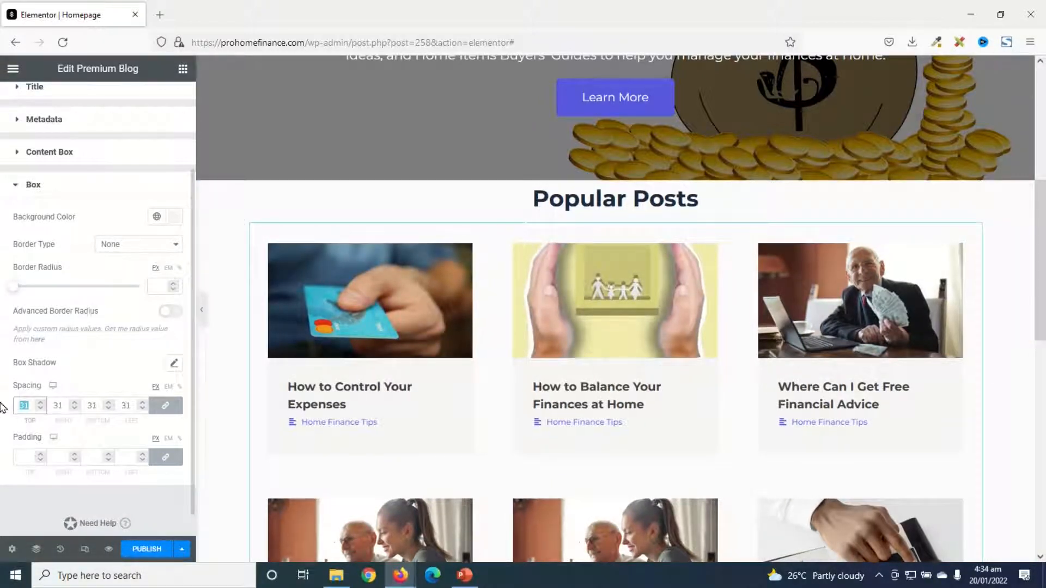
text(10)
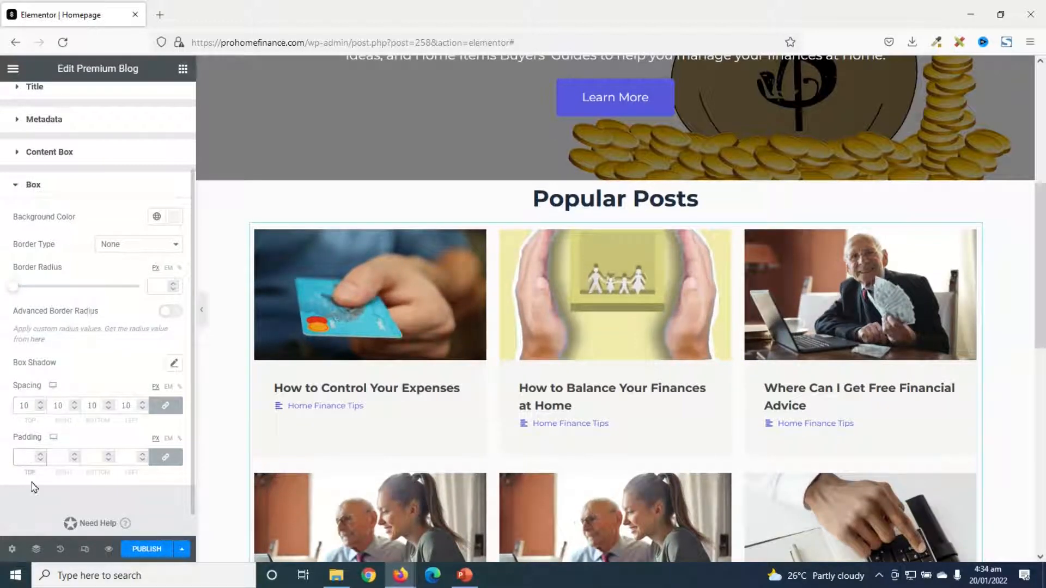
text(30)
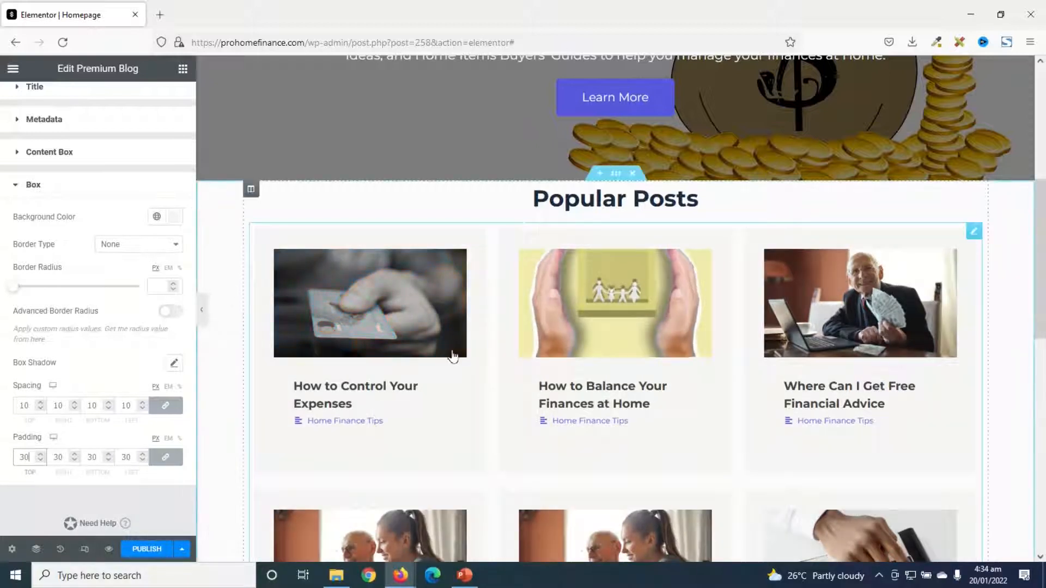
Try 30 px padding inside the blog post boxes and settle on 5 px on all sides
drag(30, 457, 2, 451)
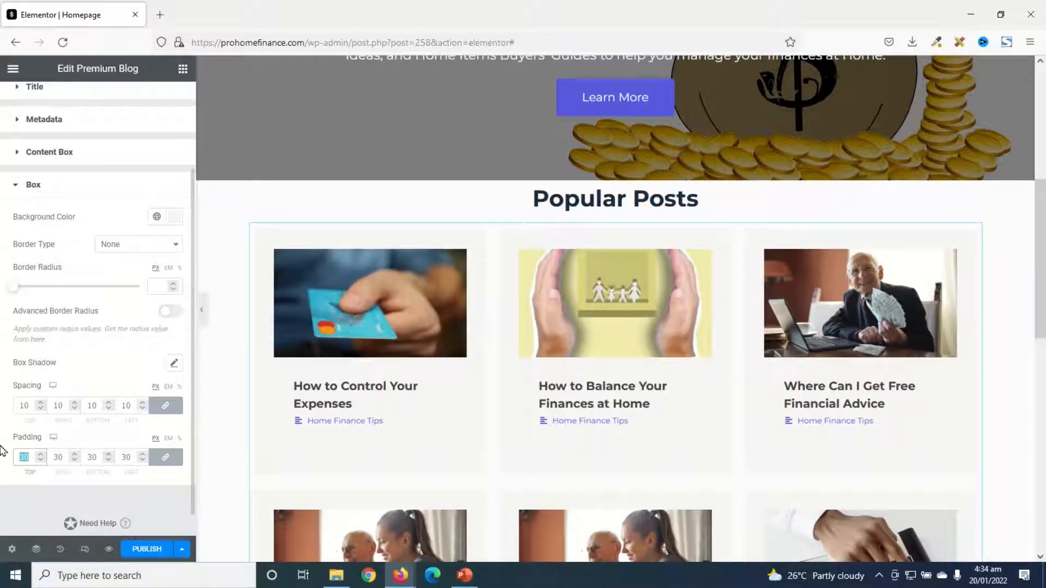
text(5)
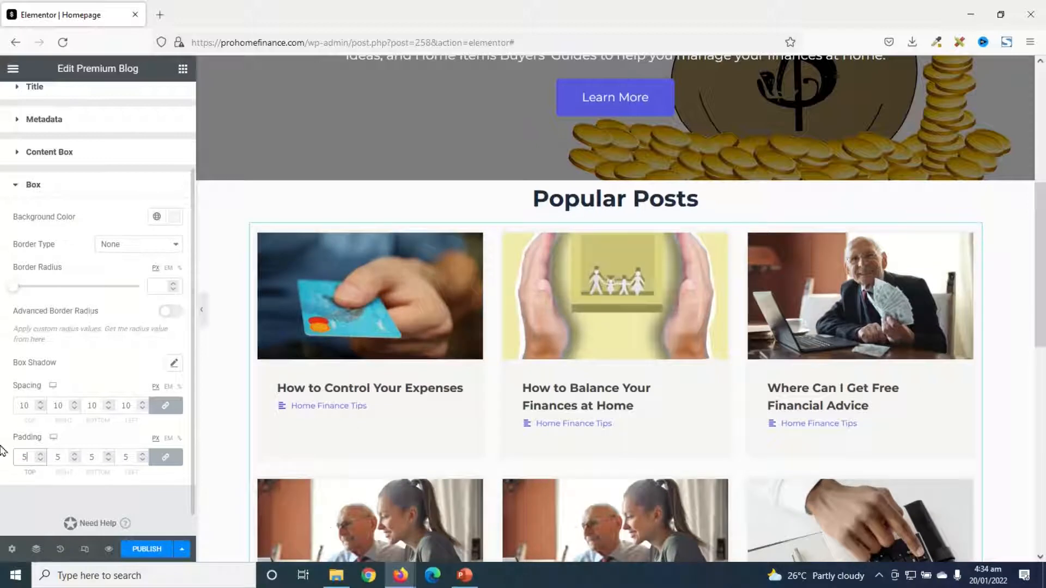
scroll(69, 338, down, 1)
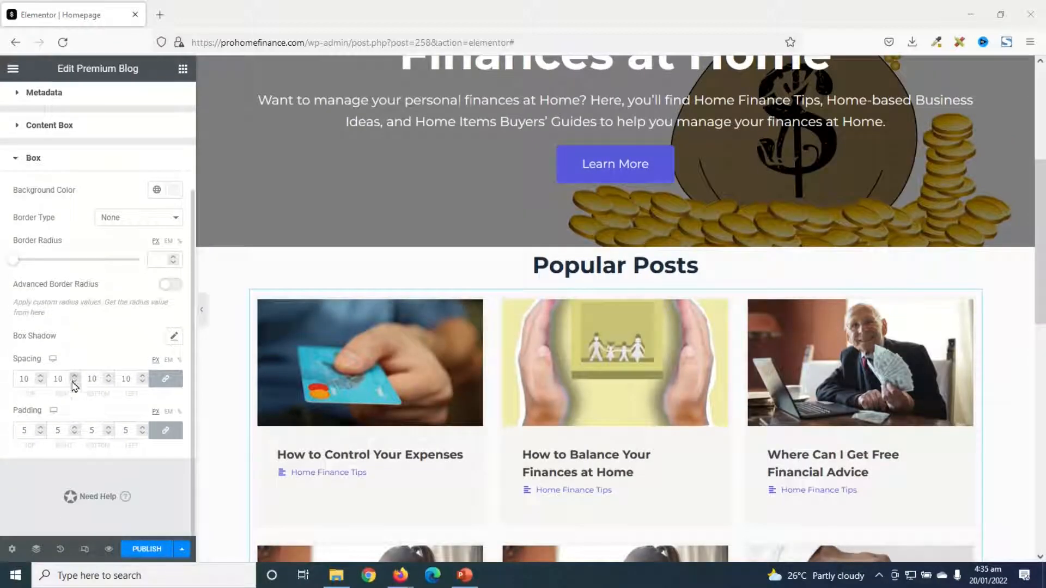
scroll(449, 455, down, 7)
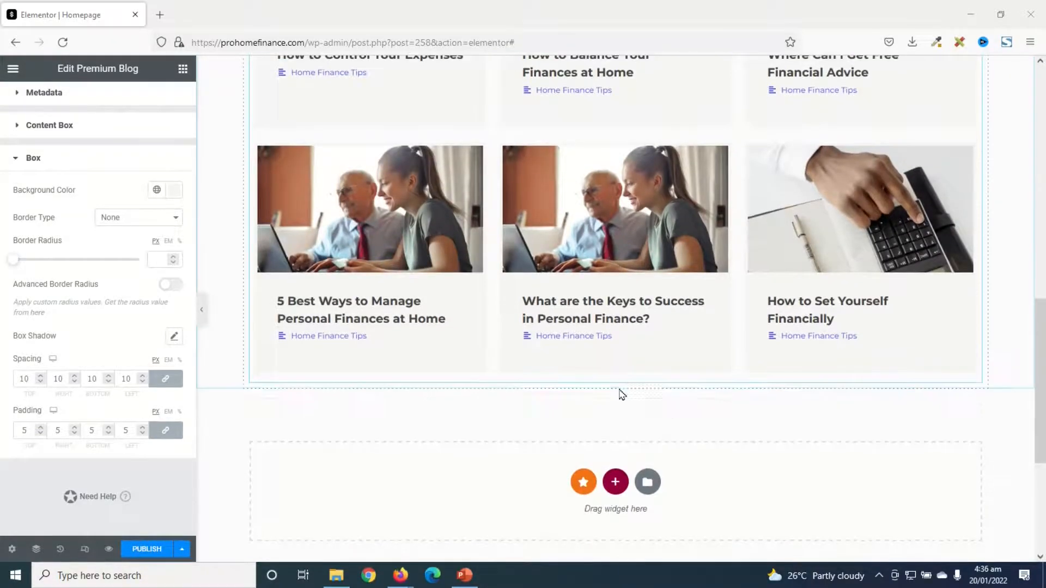
Copy the hero's Learn More button and paste it below the Popular Posts grid
scroll(600, 396, up, 9)
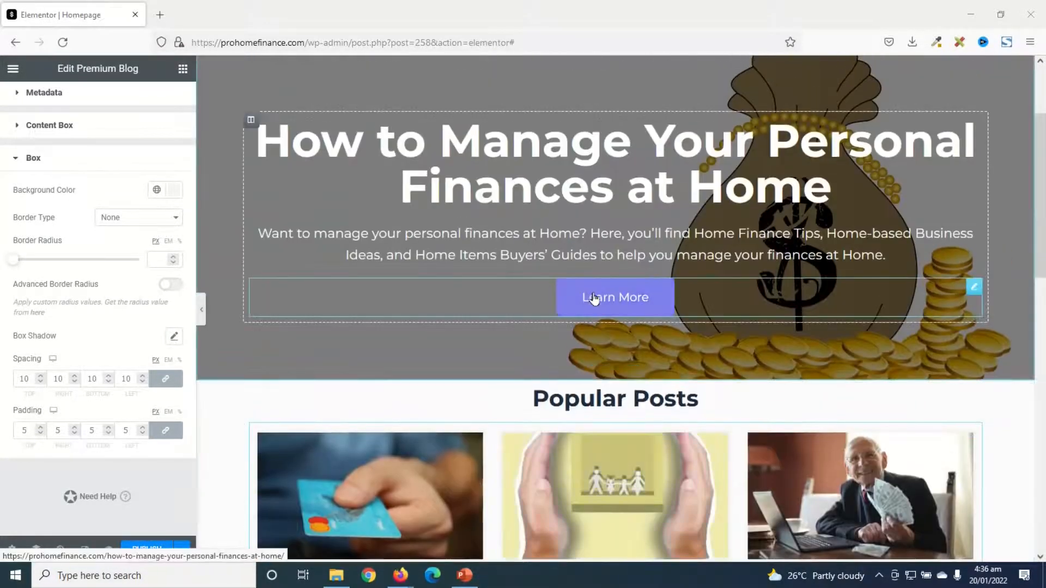
right_click(594, 299)
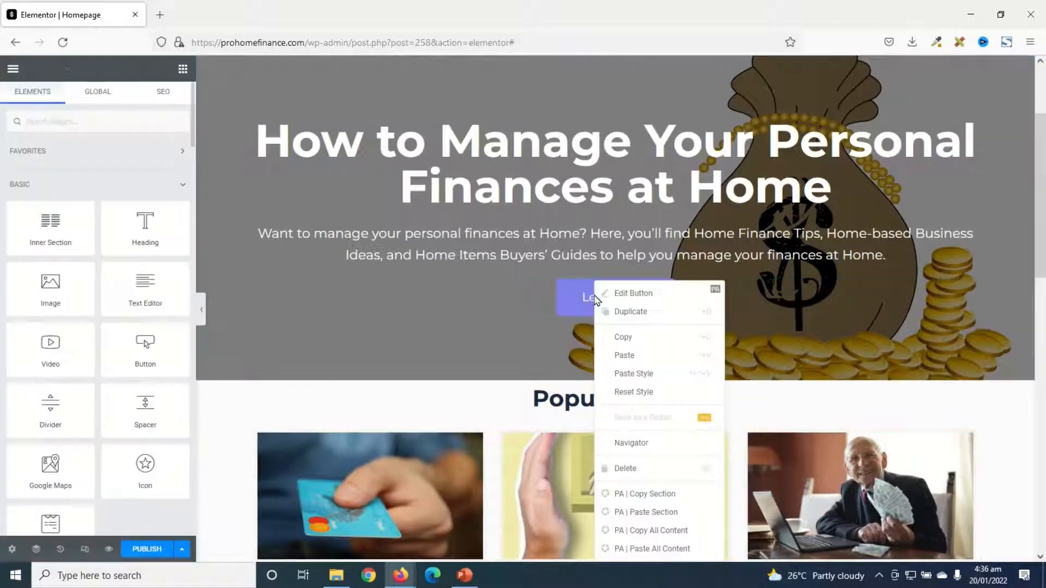
click(627, 338)
scroll(621, 354, down, 10)
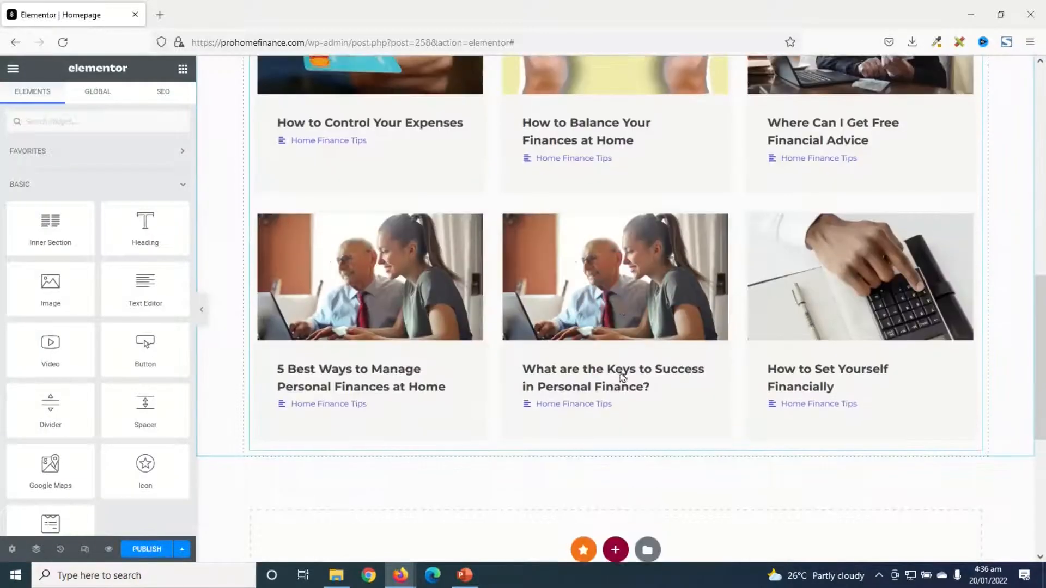
right_click(644, 308)
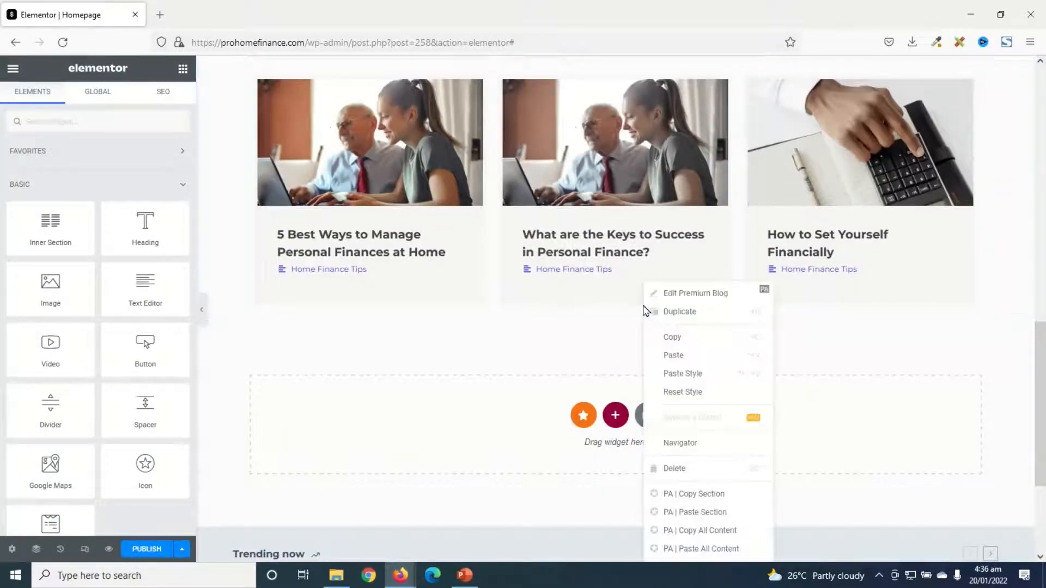
click(677, 358)
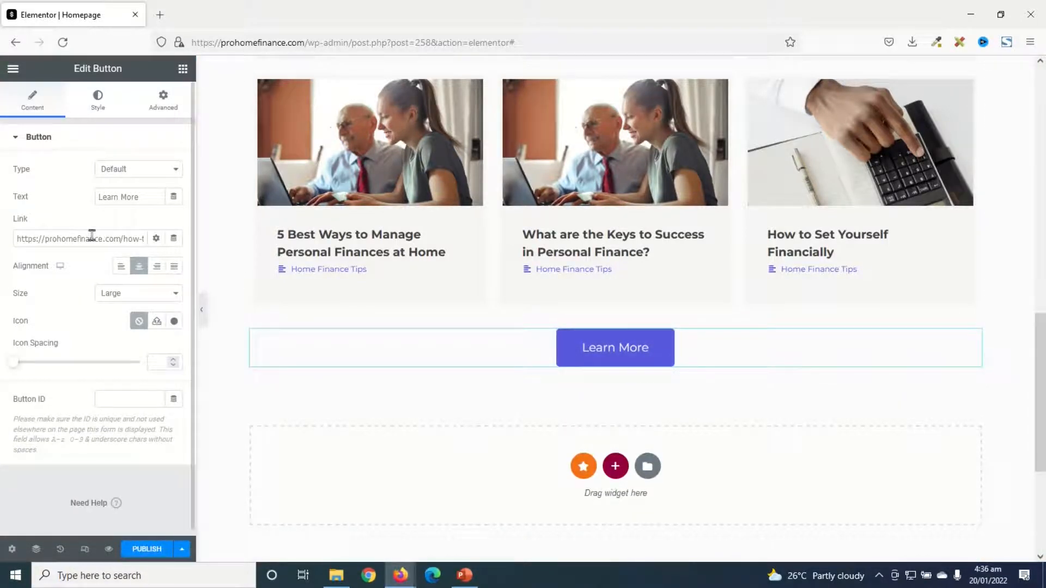
Change the text of the button below the posts grid to "Go to All Posts"
drag(149, 200, 42, 201)
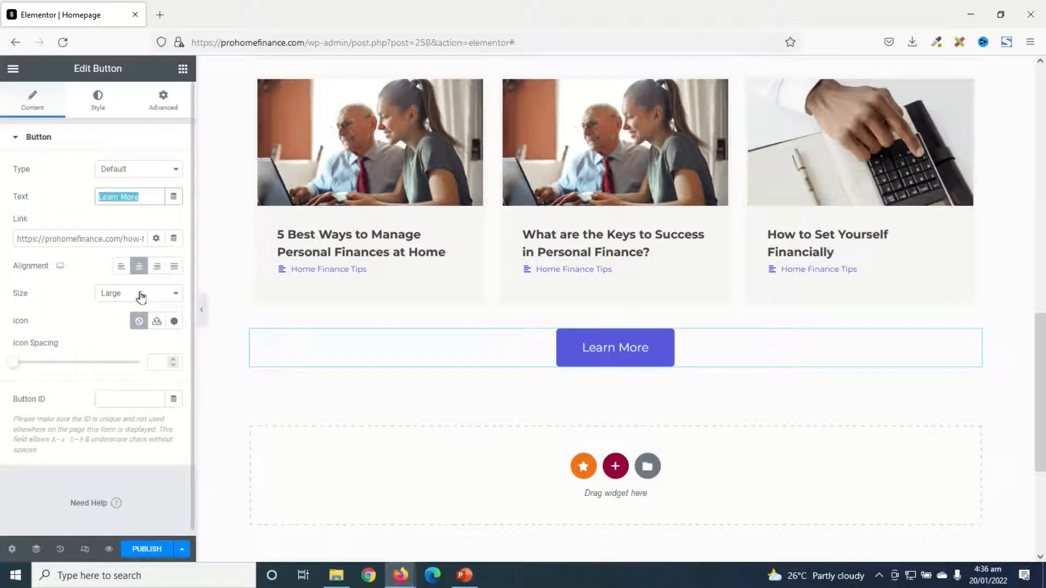
key(ctrl+v)
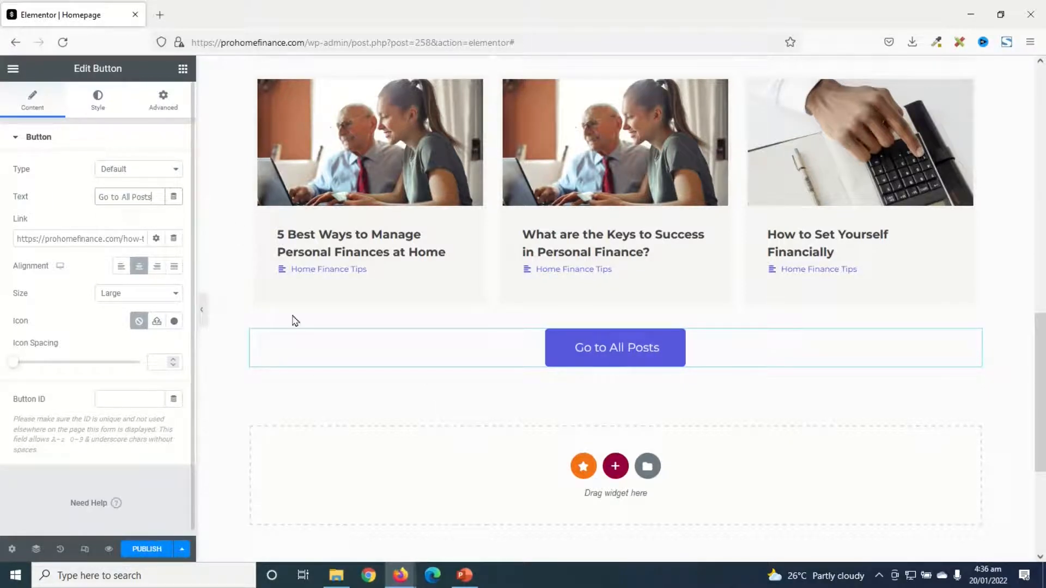
scroll(688, 483, up, 8)
scroll(693, 483, down, 3)
Unlink the Popular Posts section's padding values and set the top and bottom padding to 50 px
scroll(691, 483, up, 3)
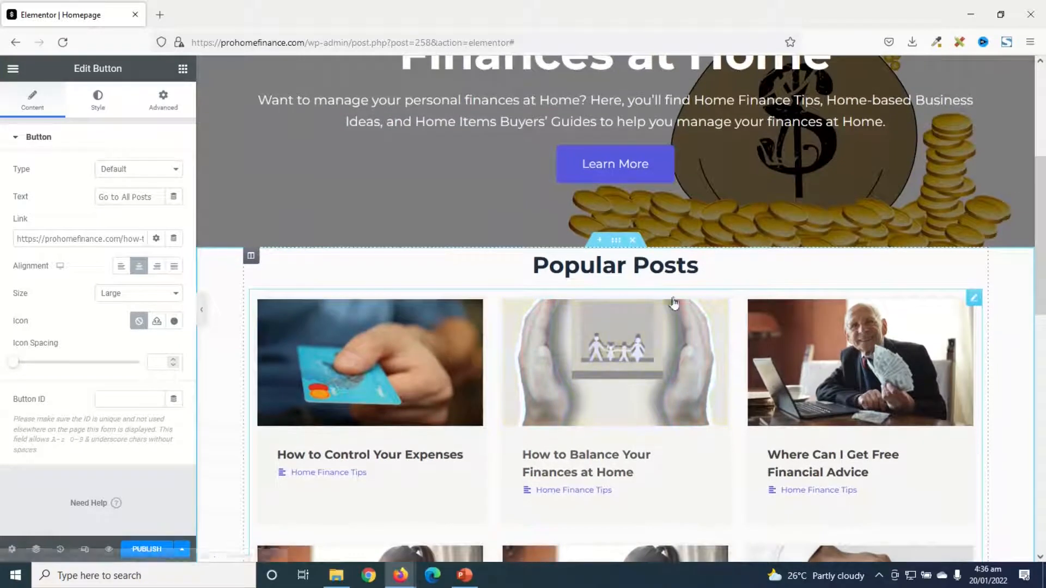
click(617, 243)
click(168, 106)
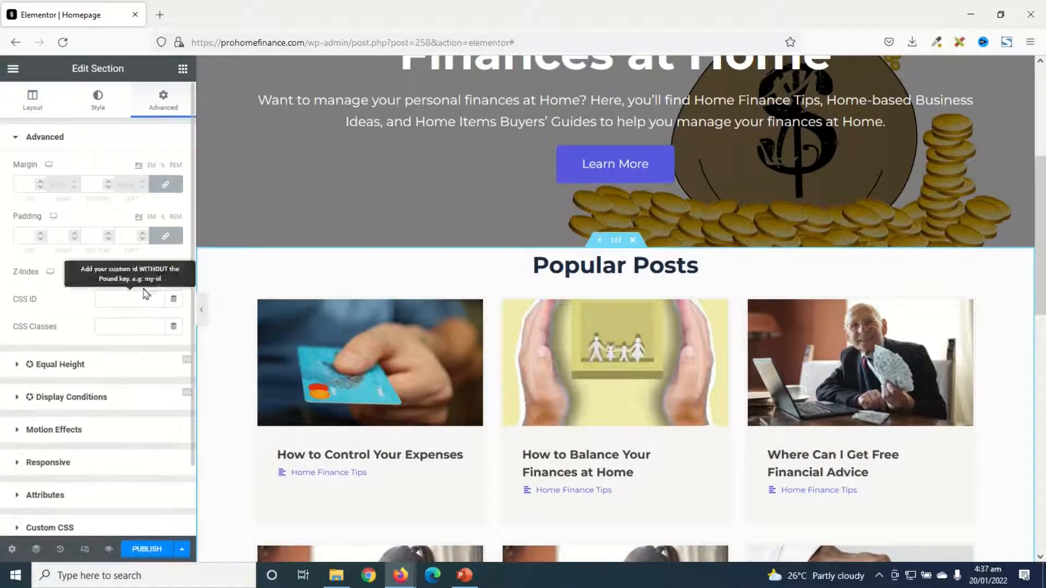
click(167, 237)
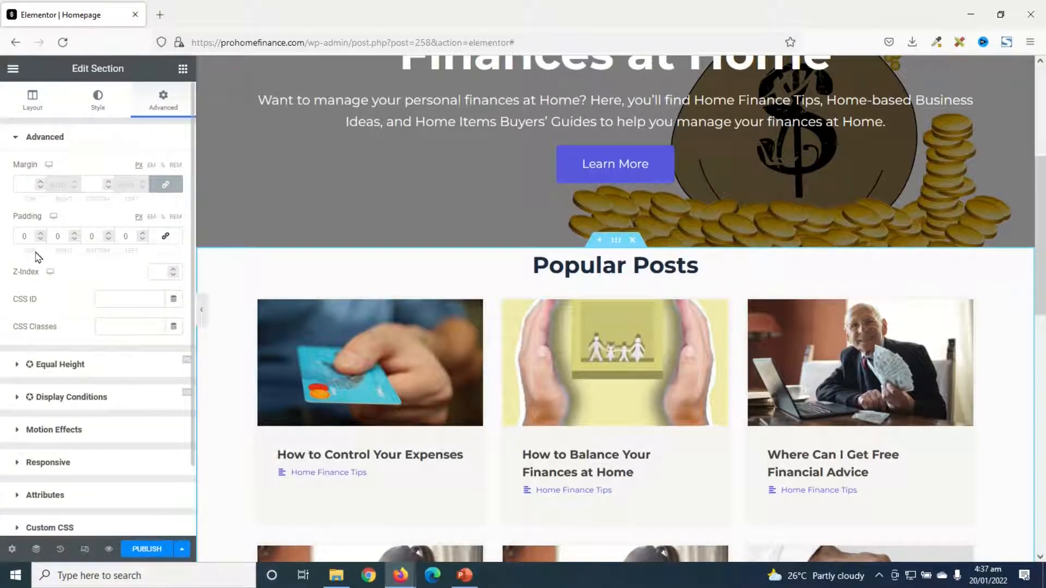
click(24, 235)
text(50)
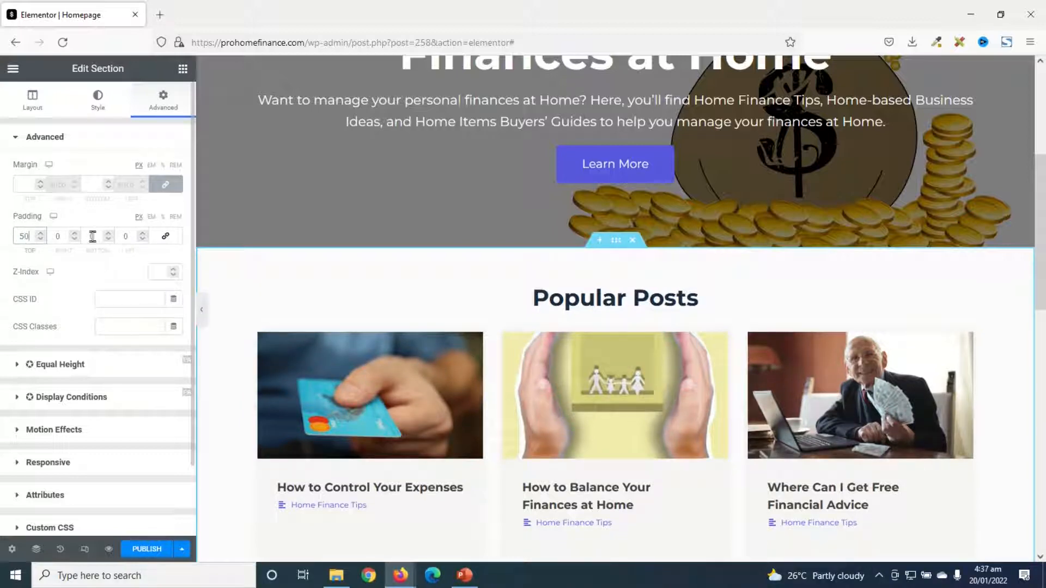
click(87, 234)
scroll(708, 381, down, 7)
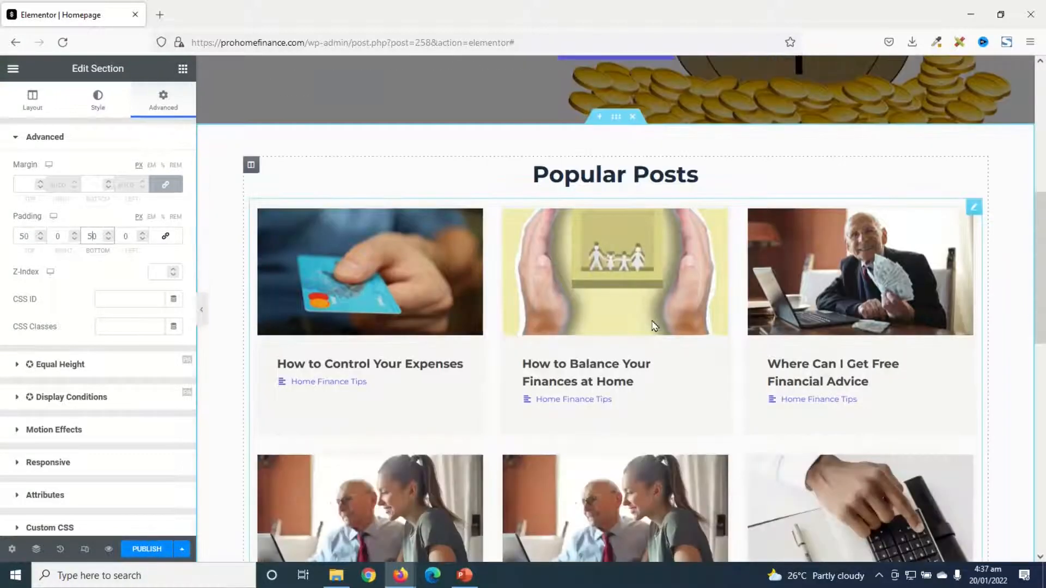
scroll(781, 463, up, 7)
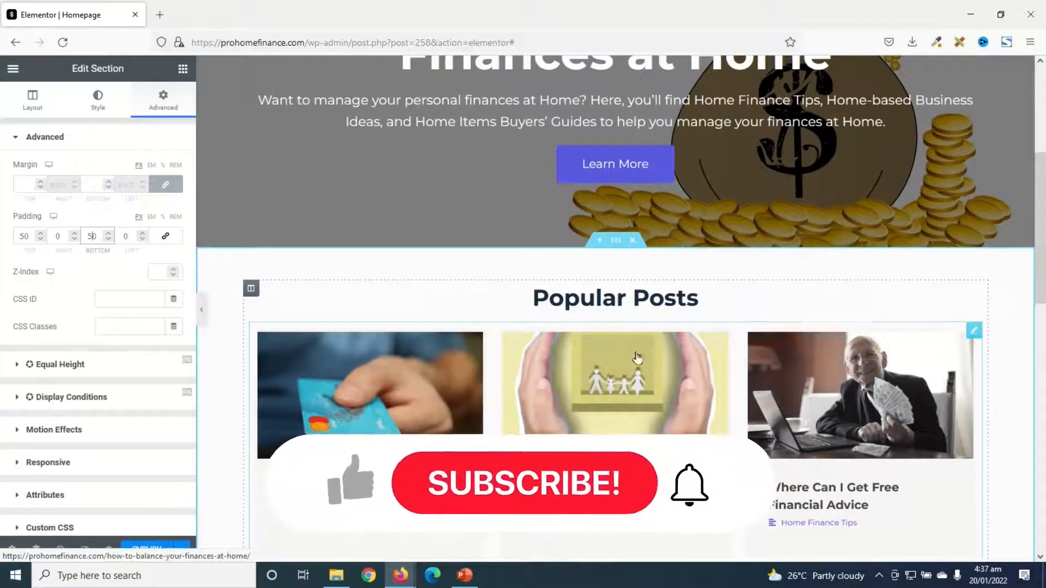
scroll(660, 415, down, 6)
scroll(659, 415, down, 3)
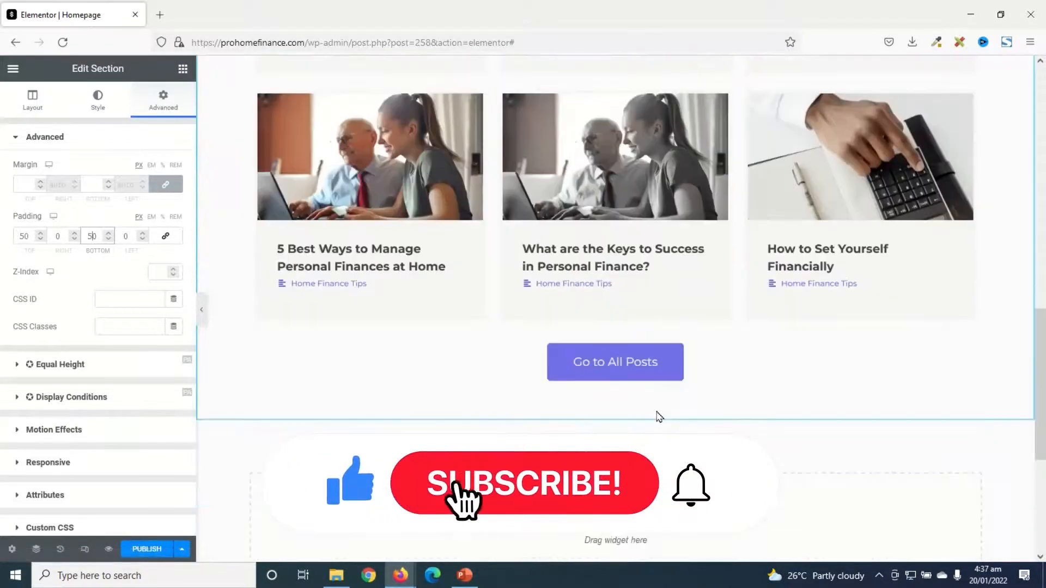
Add a new section with two equal columns below the Popular Posts section
scroll(659, 415, down, 2)
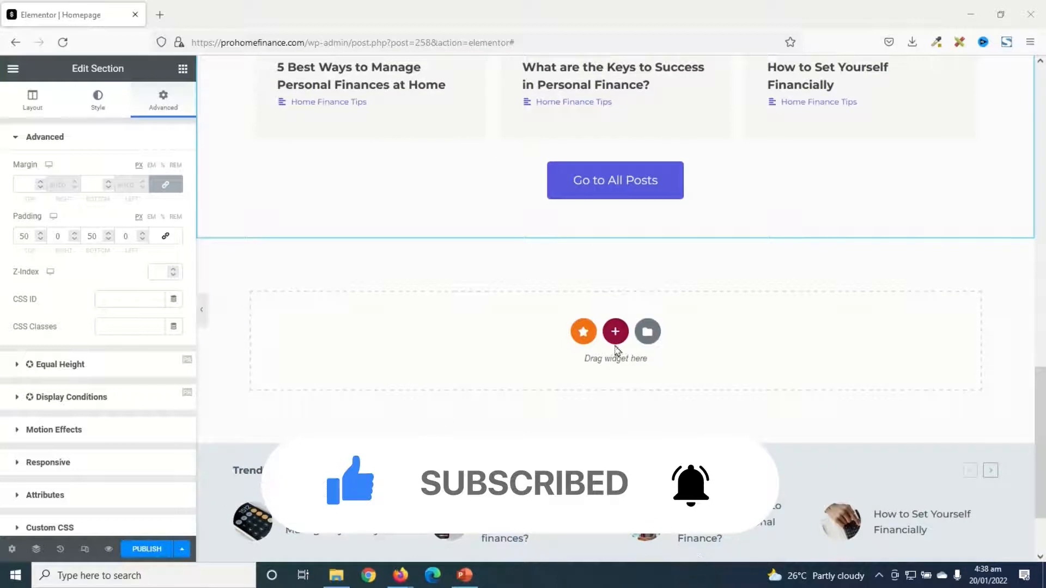
click(616, 334)
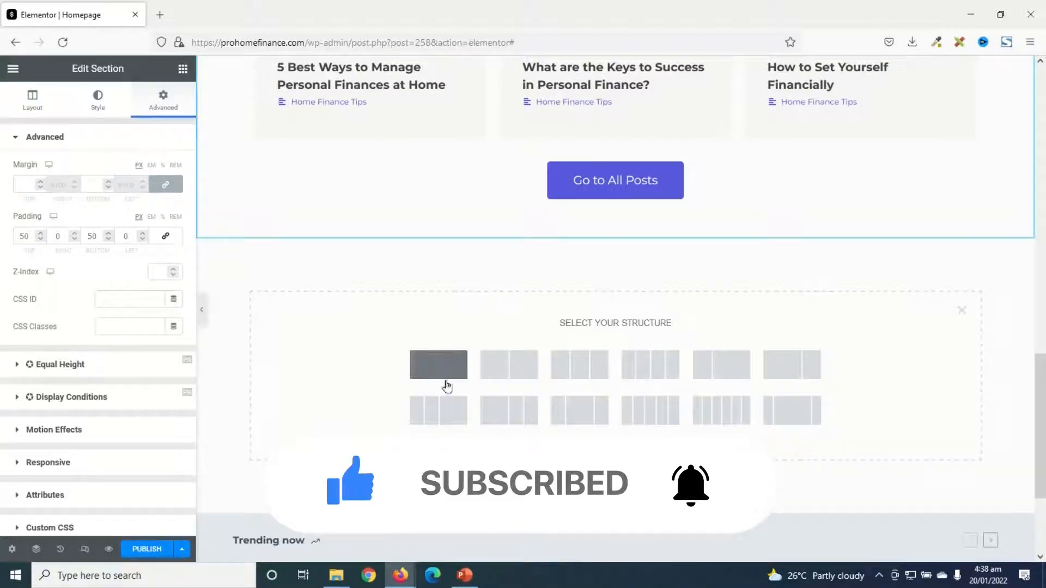
click(509, 367)
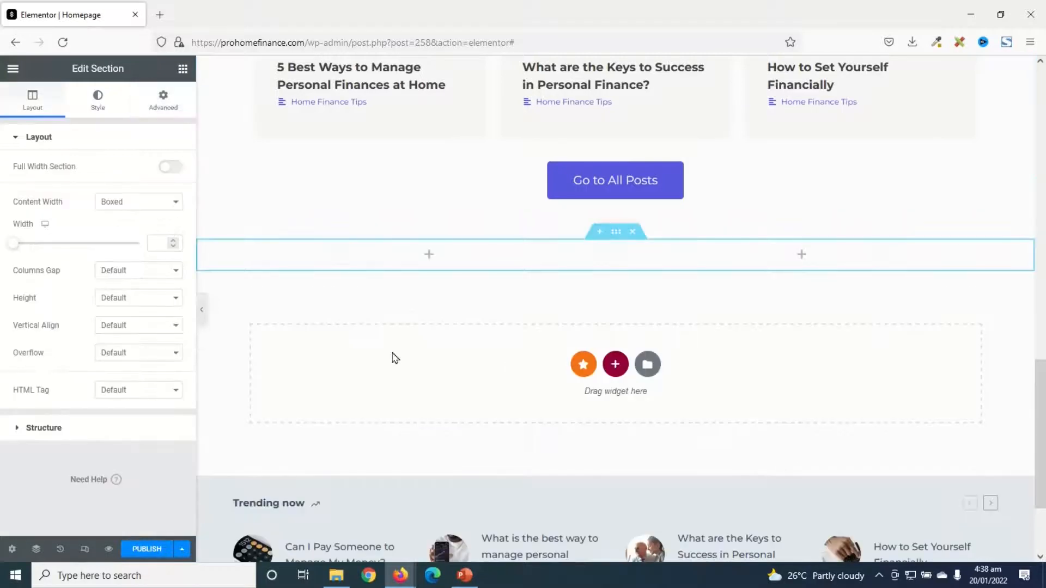
Add a heading reading "About" to the first column of the new two-column section
click(182, 68)
drag(145, 228, 392, 251)
drag(143, 185, 2, 184)
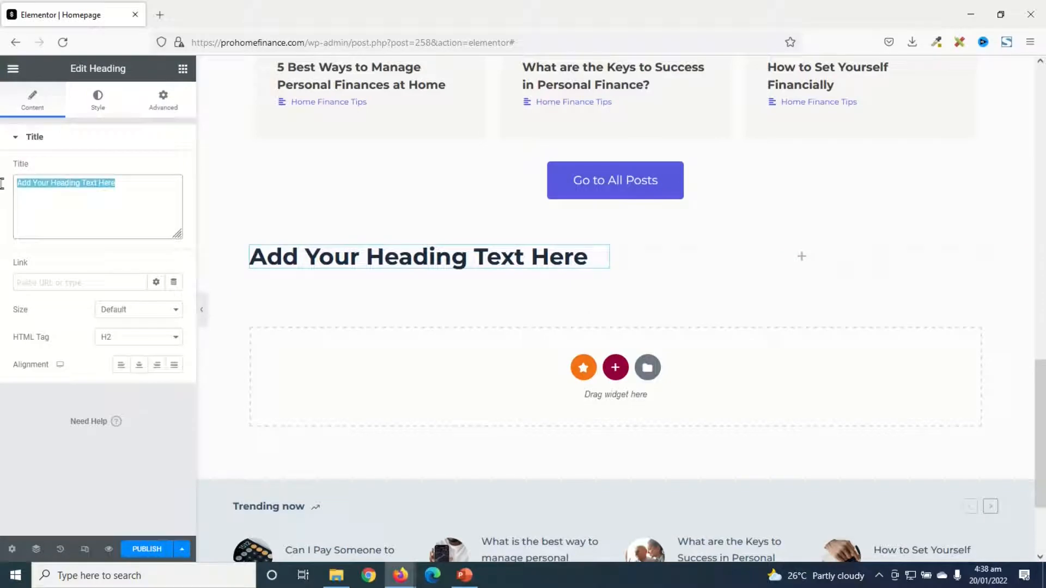
text(About)
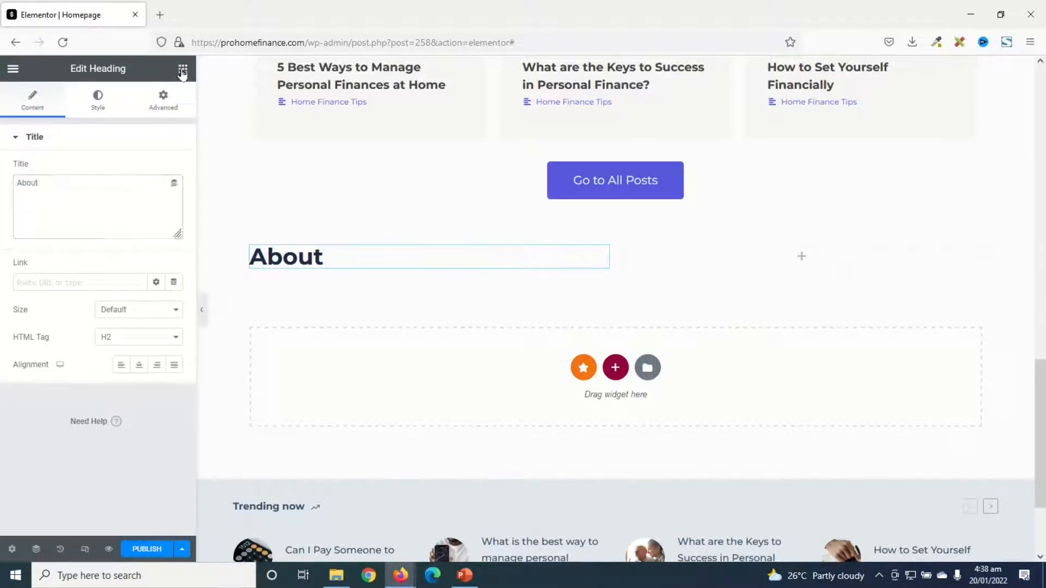
Add a text block below the About heading and replace its placeholder with the copied Pro Home Finance blog description
click(182, 70)
drag(152, 292, 337, 260)
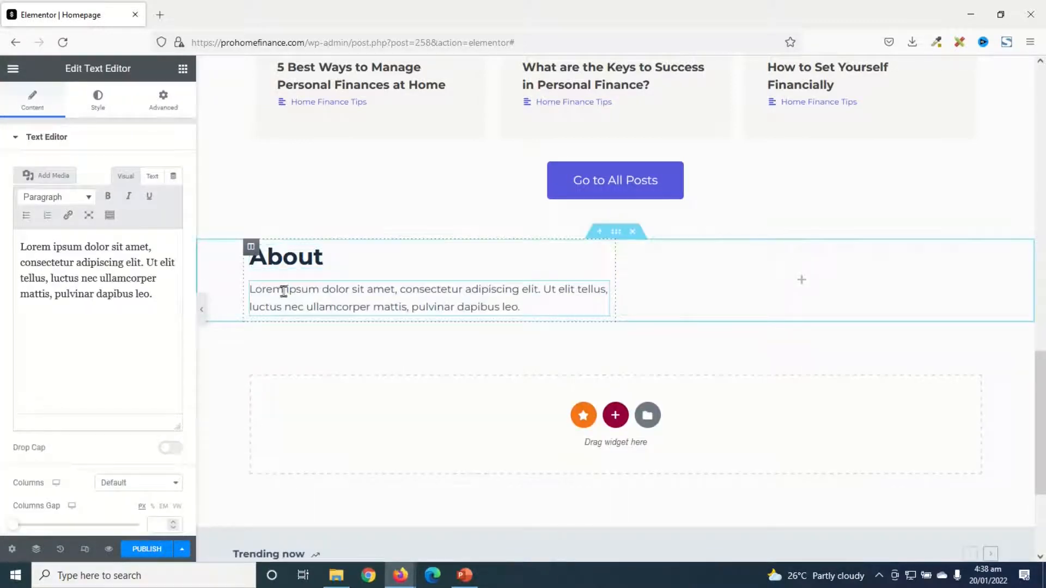
drag(154, 297, 1, 204)
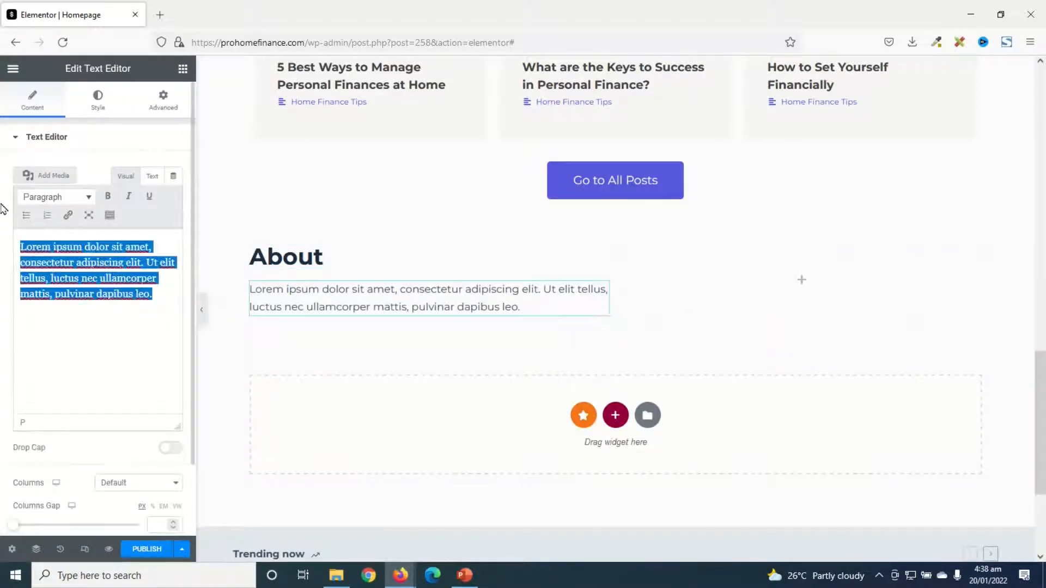
key(BackSpace)
text(Pro Home Finance is a personal finance management blog where you learn how to manage your personal finances at home. Here, you'll find Home Finance Tips, Home-based Business Ideas, and Home Items Buyers' Guides to help you manage your finances at Home.)
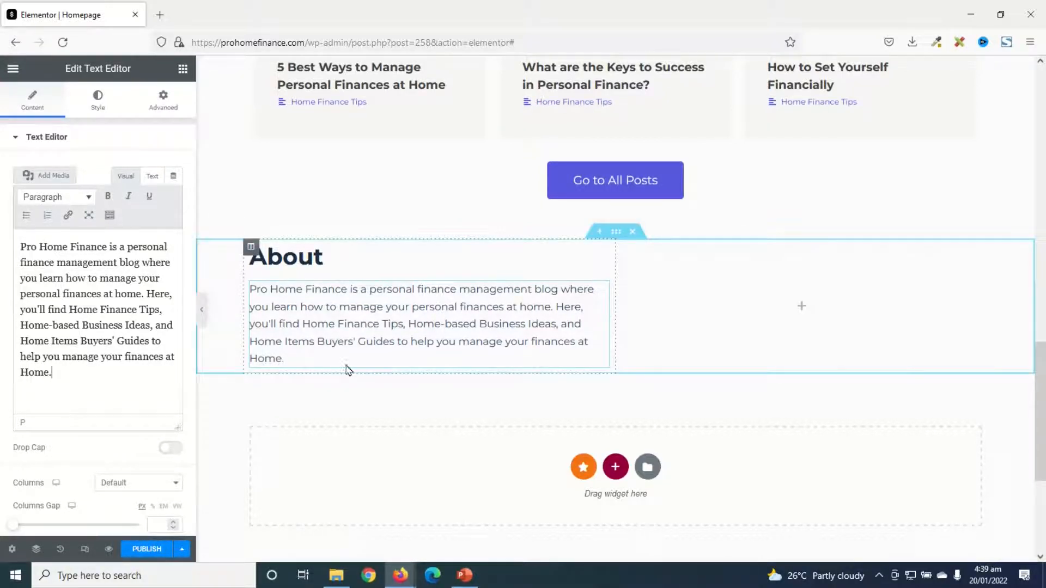
Copy the Go to All Posts button, paste it below the About text and align the copy left
right_click(591, 180)
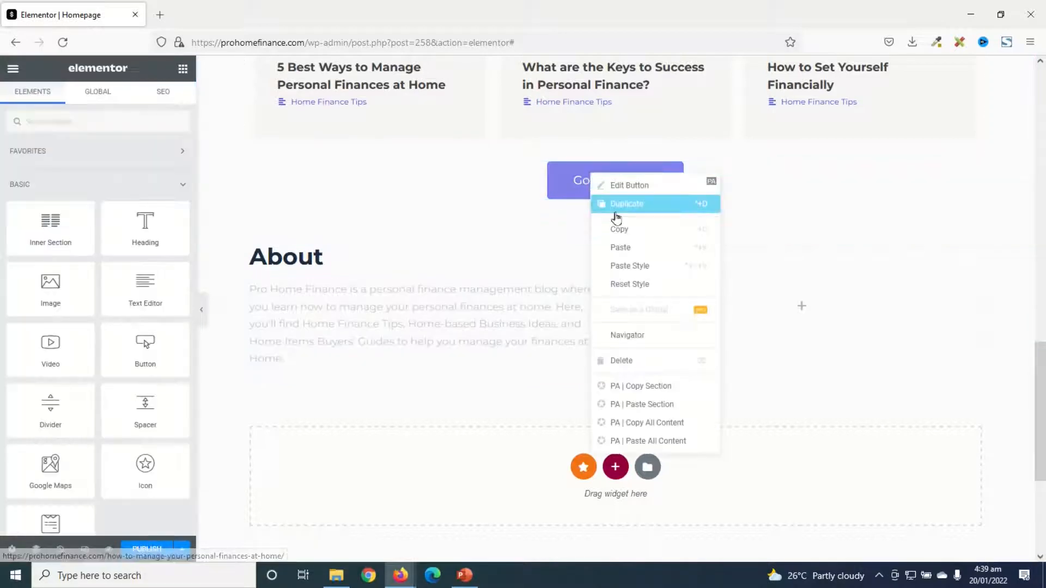
click(621, 233)
right_click(322, 362)
click(366, 361)
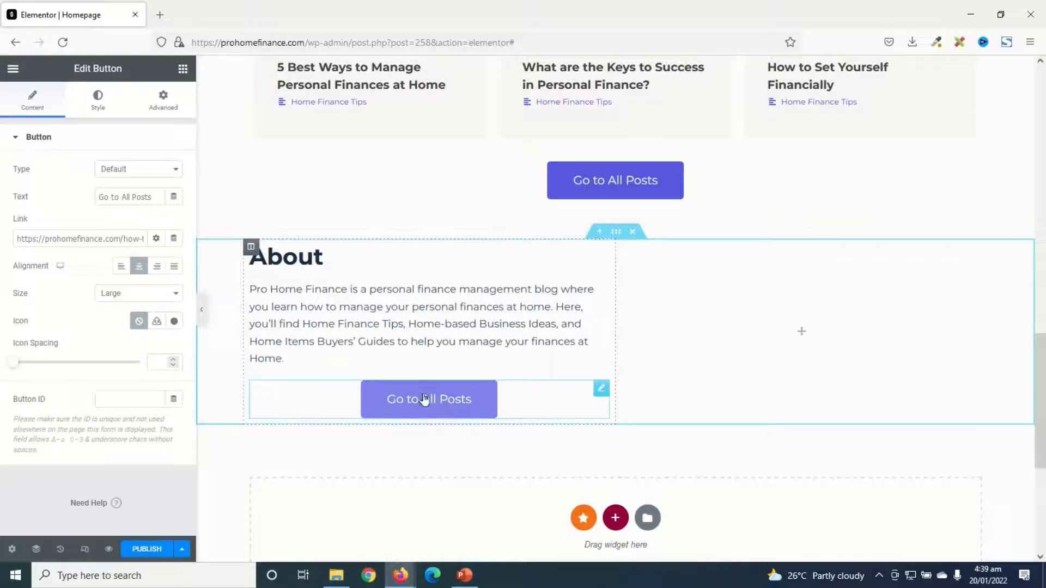
click(121, 267)
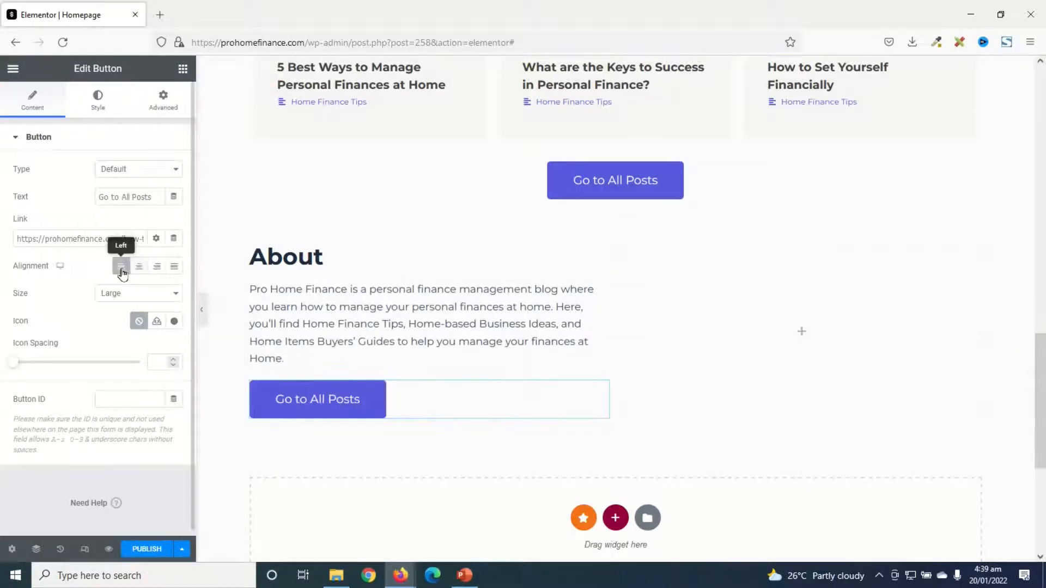
Change the About button's text to "More Info" and link it to the About Us page
drag(154, 197, 2, 188)
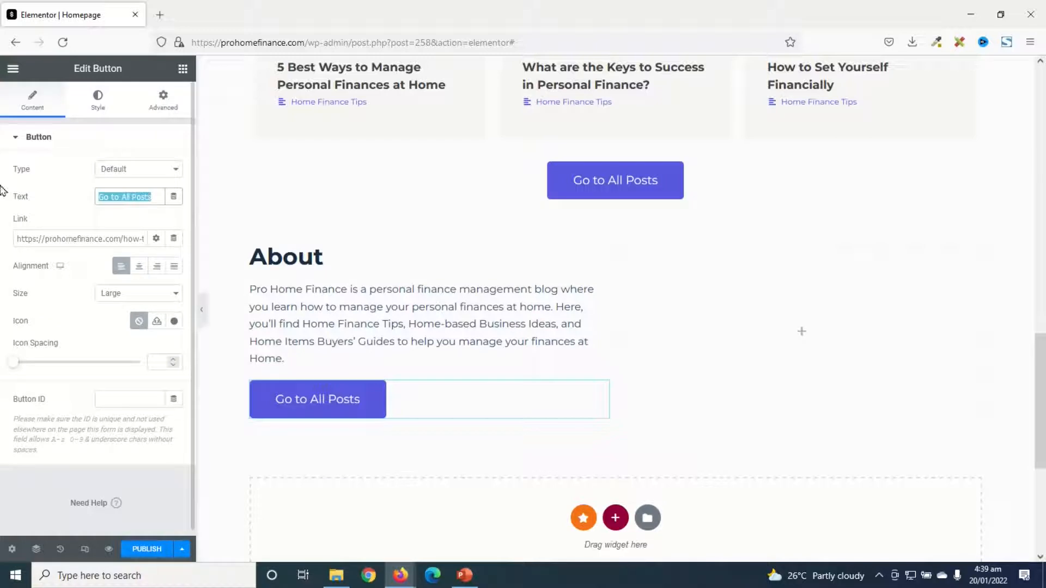
text(More Info)
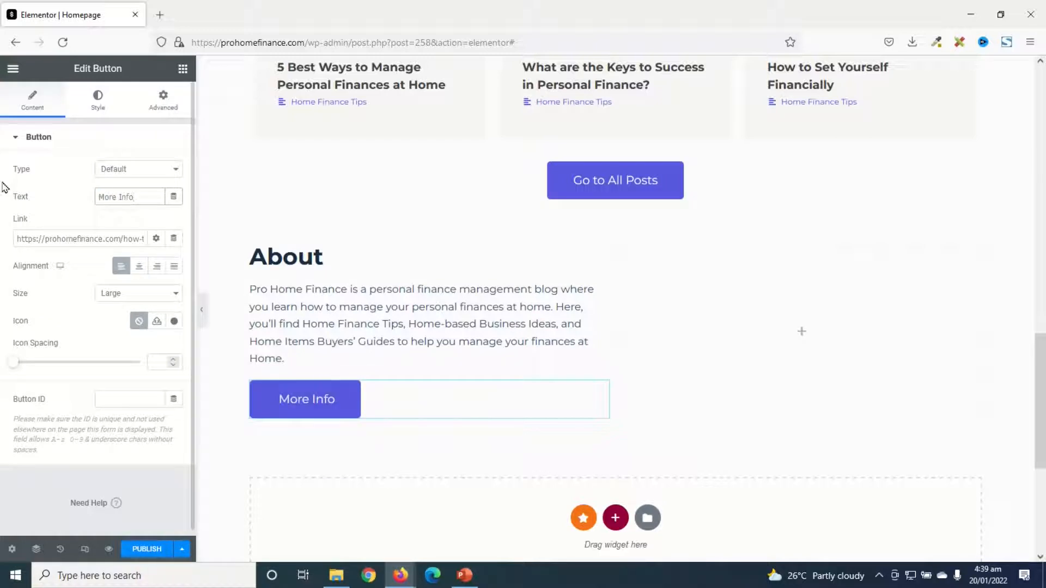
double_click(67, 239)
triple_click(65, 239)
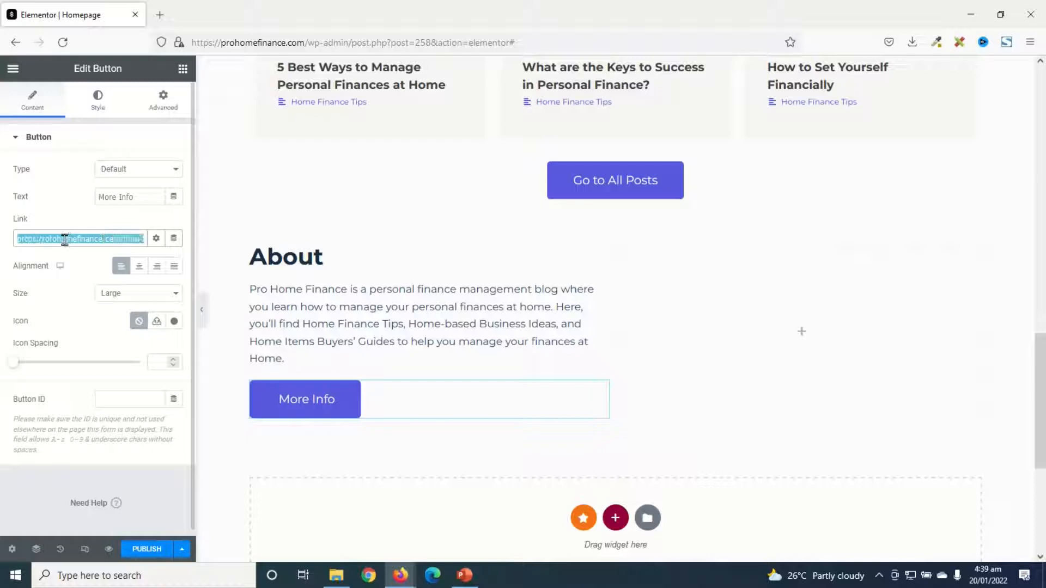
key(BackSpace)
text(about)
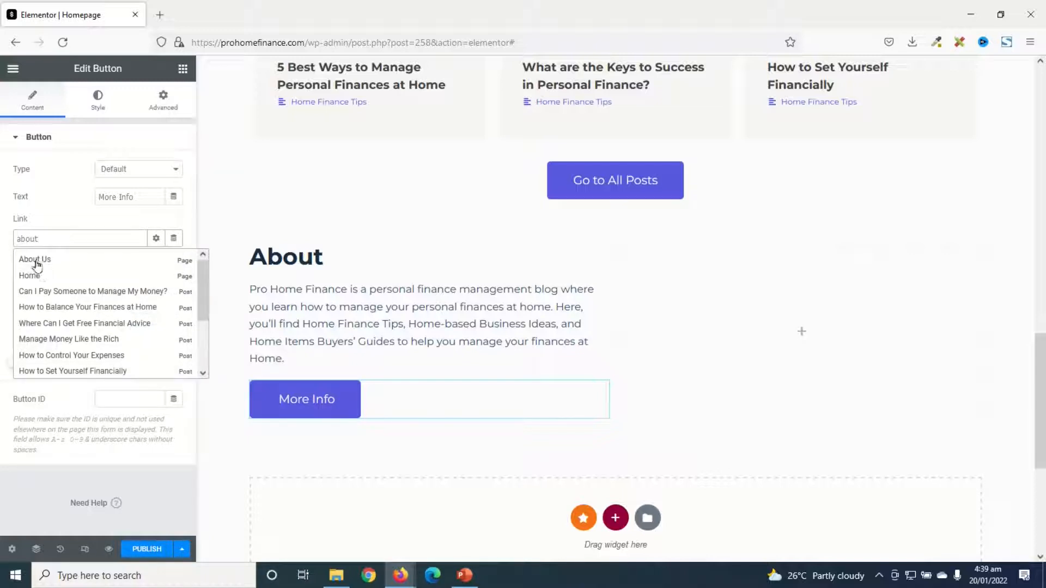
click(47, 260)
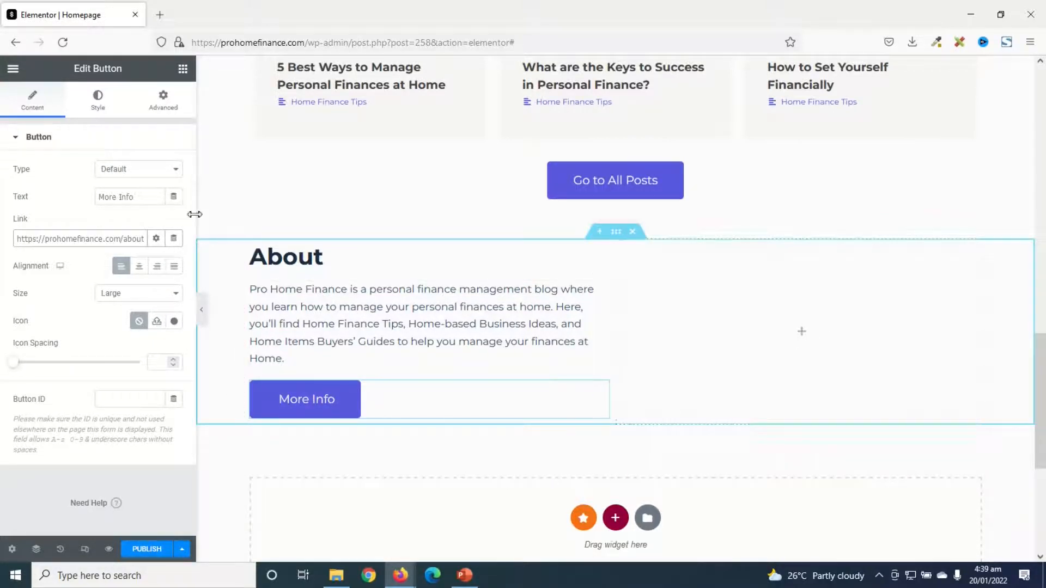
Add an image to the About section's empty column using pro-home-finance.png from the media library
click(183, 69)
drag(50, 288, 777, 329)
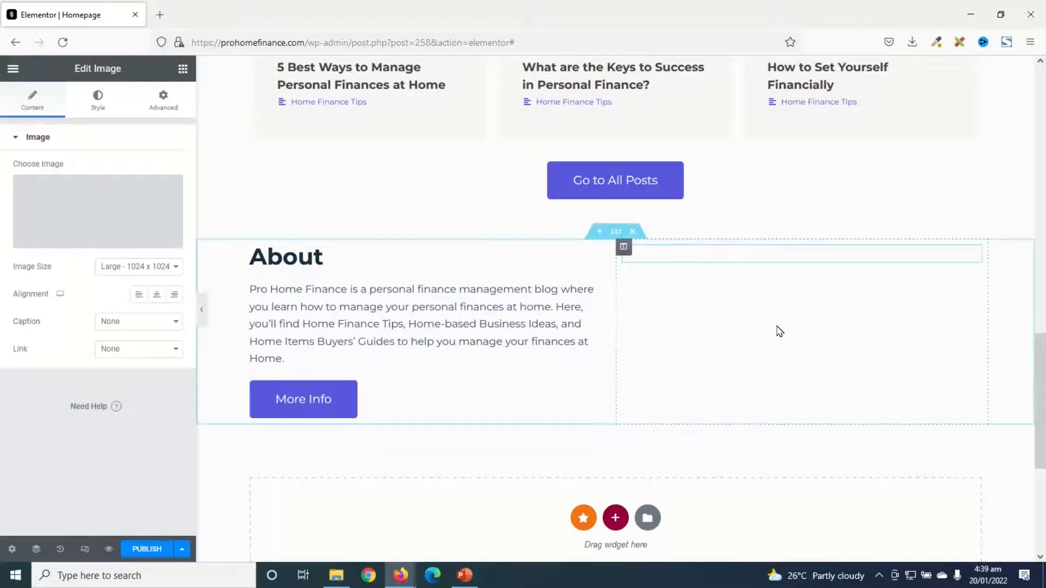
click(68, 216)
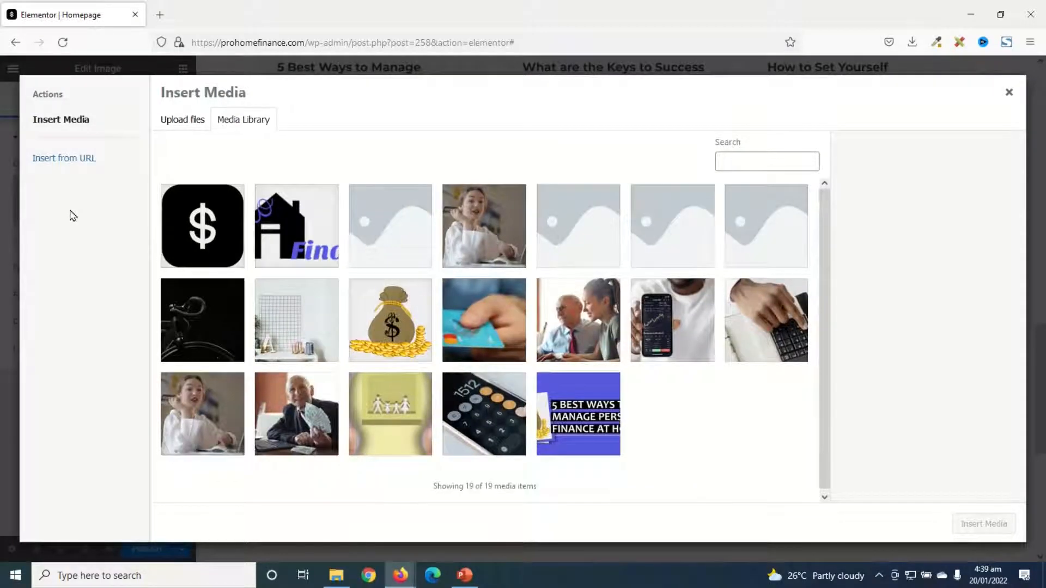
click(384, 322)
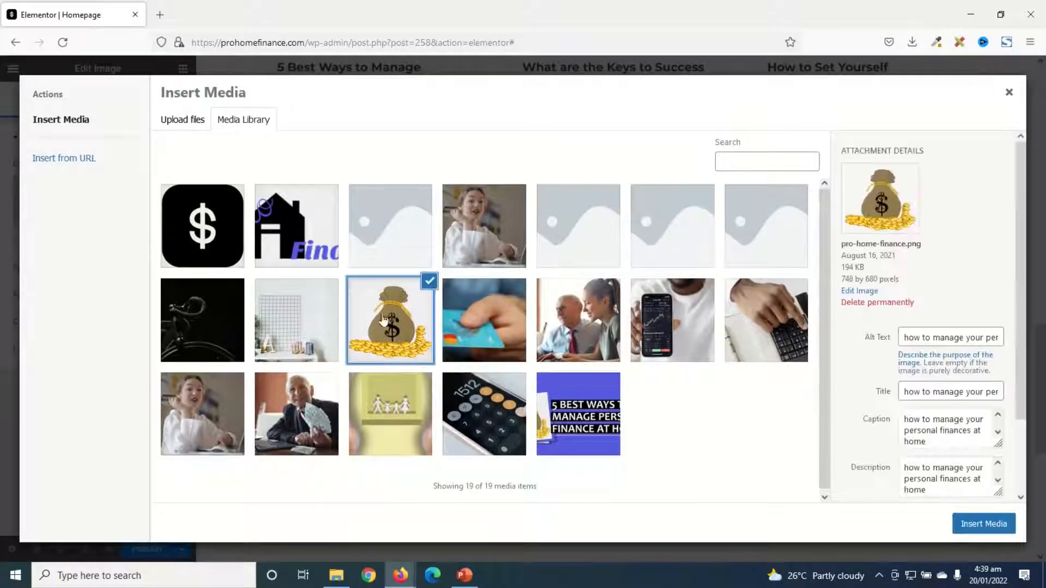
click(978, 523)
Set the width of the About section's money bag image to 65%
scroll(975, 526, up, 3)
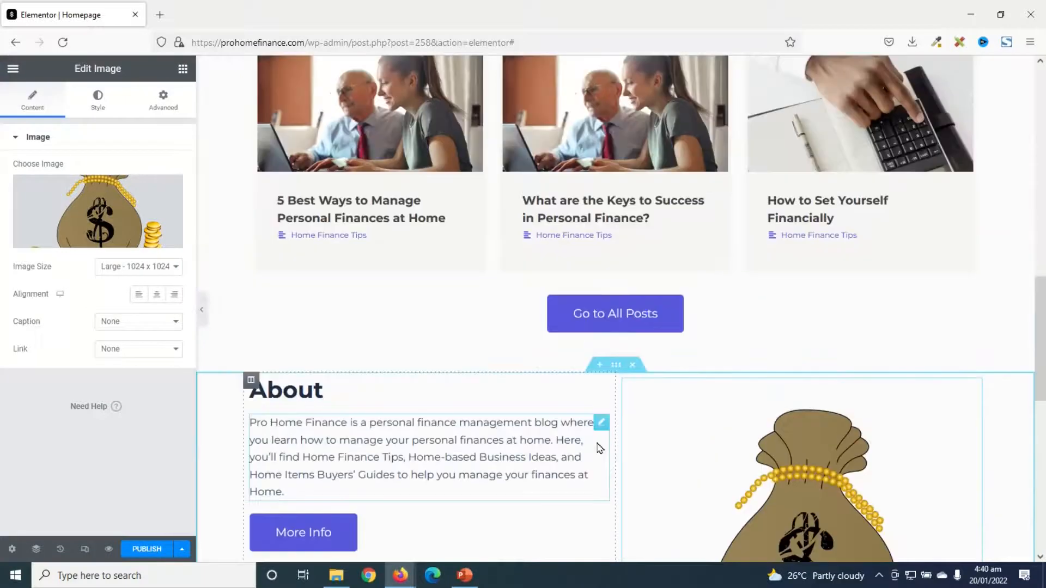
scroll(967, 456, down, 5)
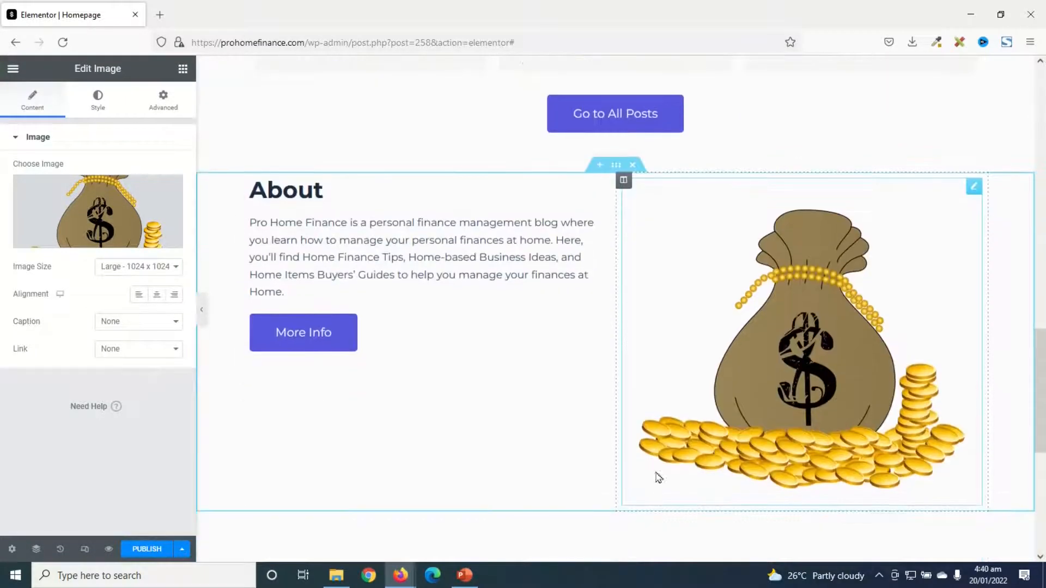
click(107, 105)
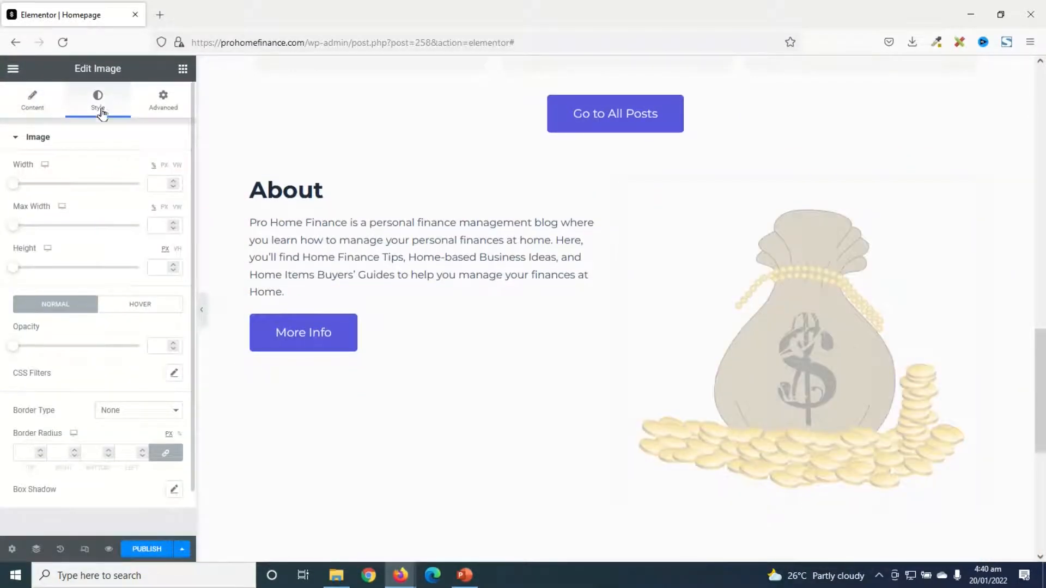
click(152, 182)
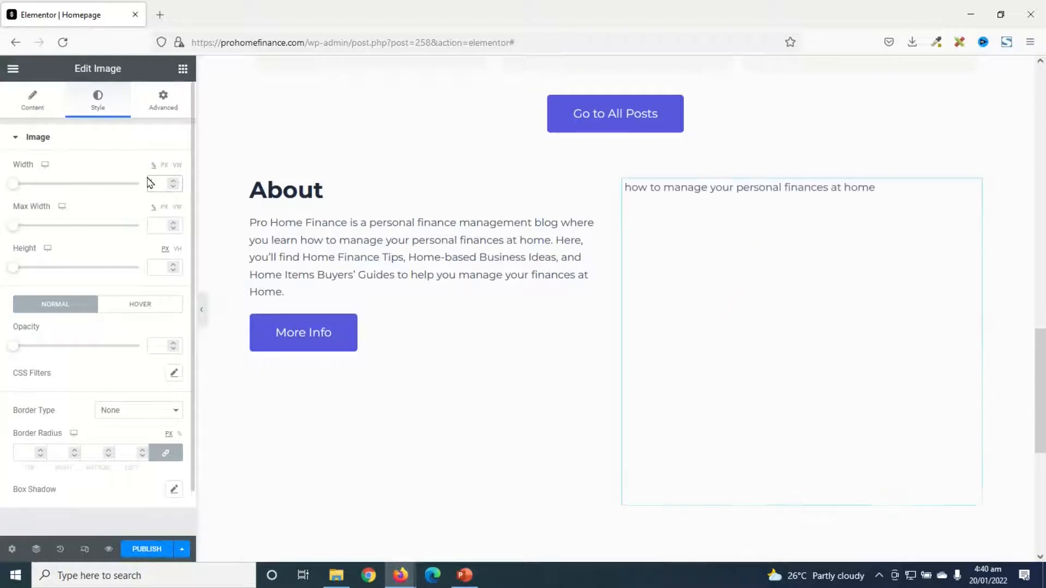
text(65)
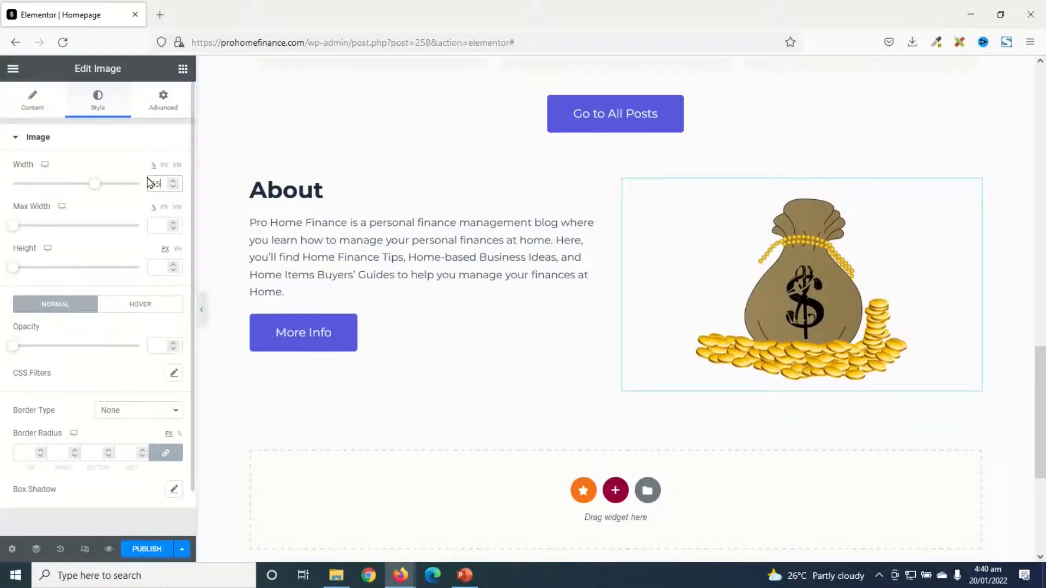
Review the page layout from the hero through the Popular Posts grid to the About section
scroll(548, 541, up, 6)
scroll(539, 490, down, 3)
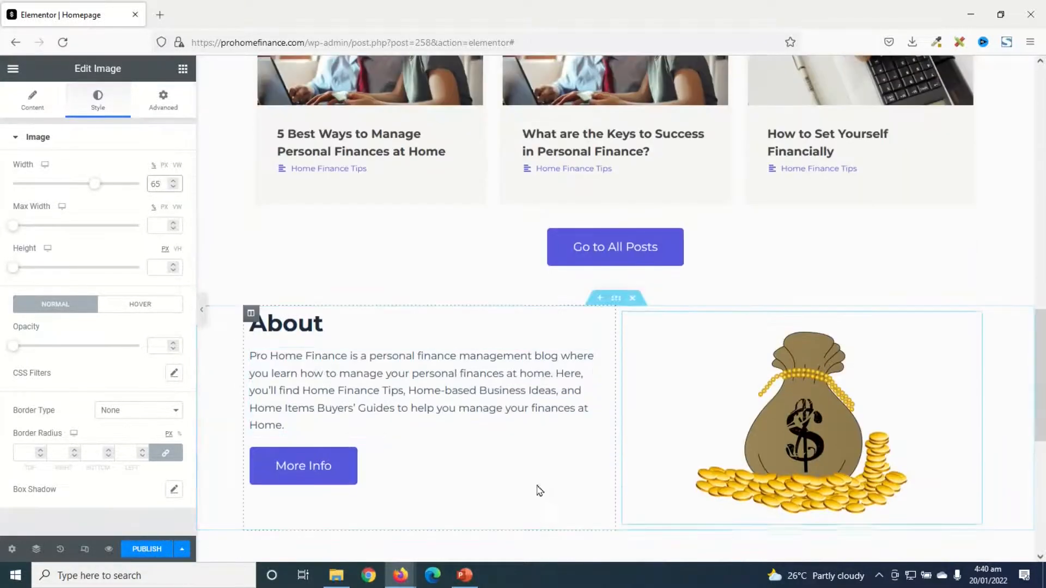
scroll(423, 458, down, 15)
scroll(582, 252, up, 2)
scroll(441, 310, down, 8)
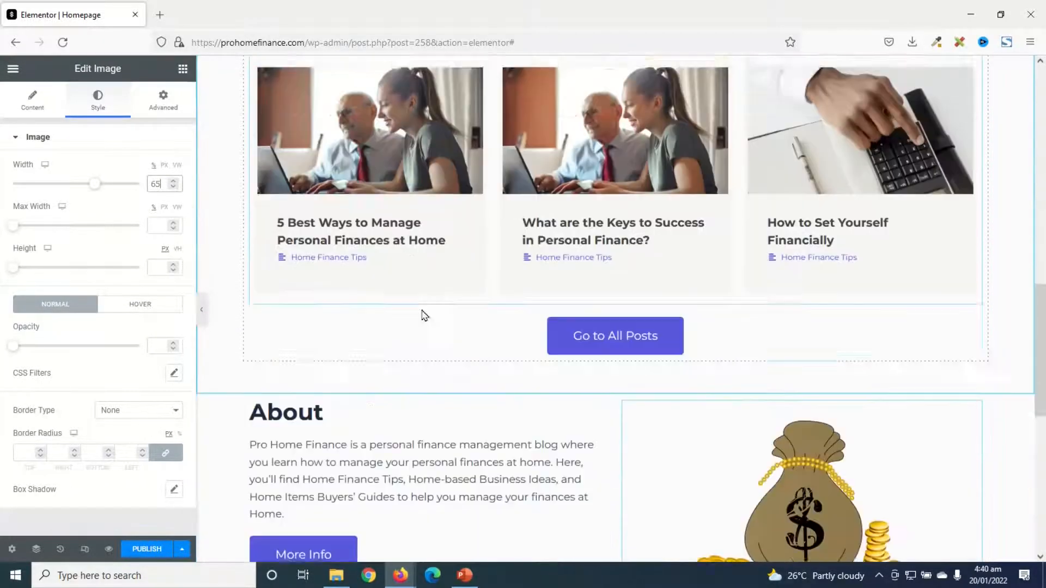
scroll(498, 456, up, 3)
scroll(499, 462, down, 1)
scroll(499, 459, down, 1)
scroll(501, 456, up, 9)
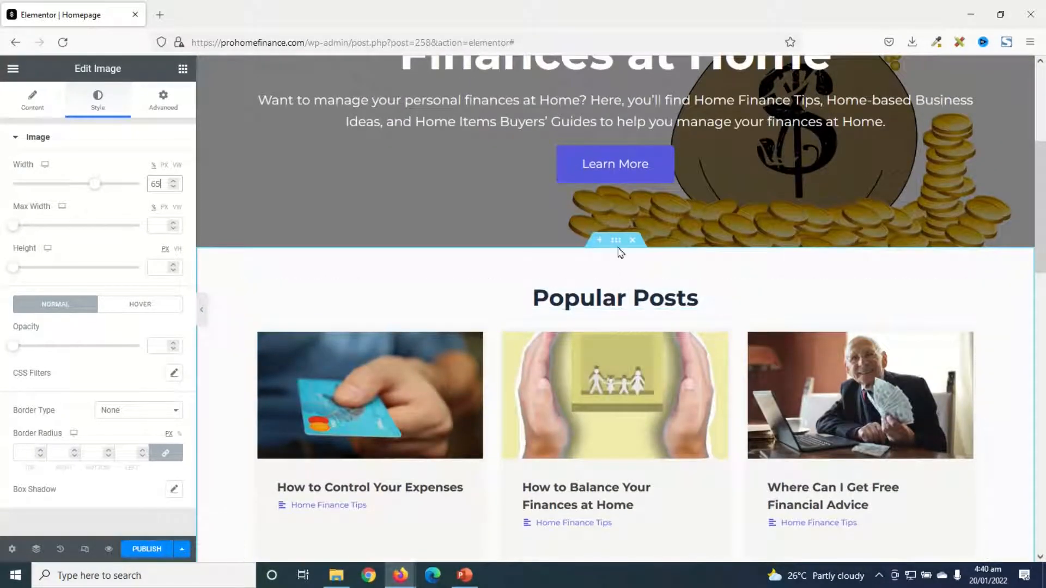
Give the Popular Posts section a classic background with the color #FFFFFF
click(617, 242)
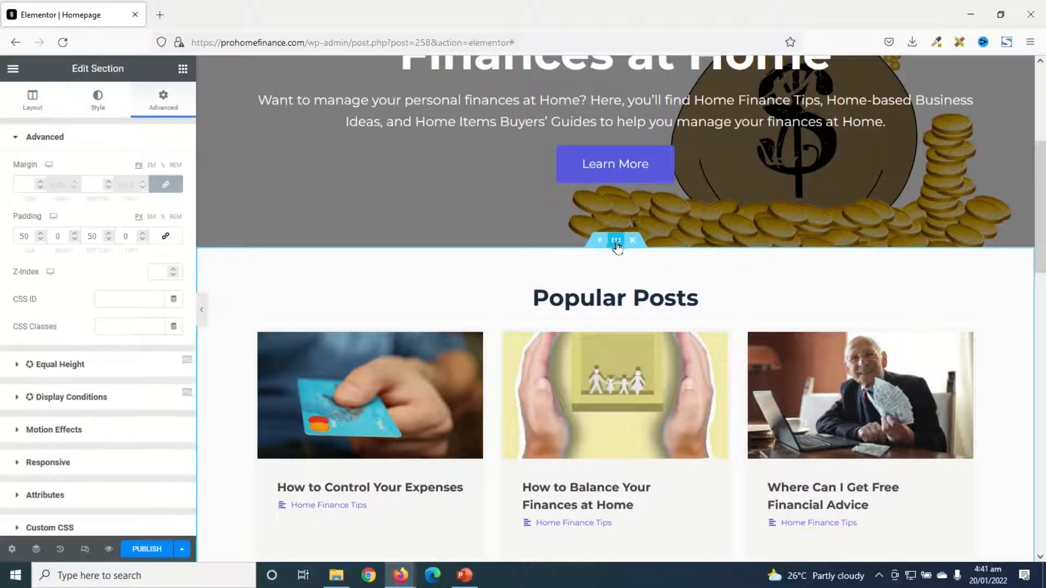
click(97, 98)
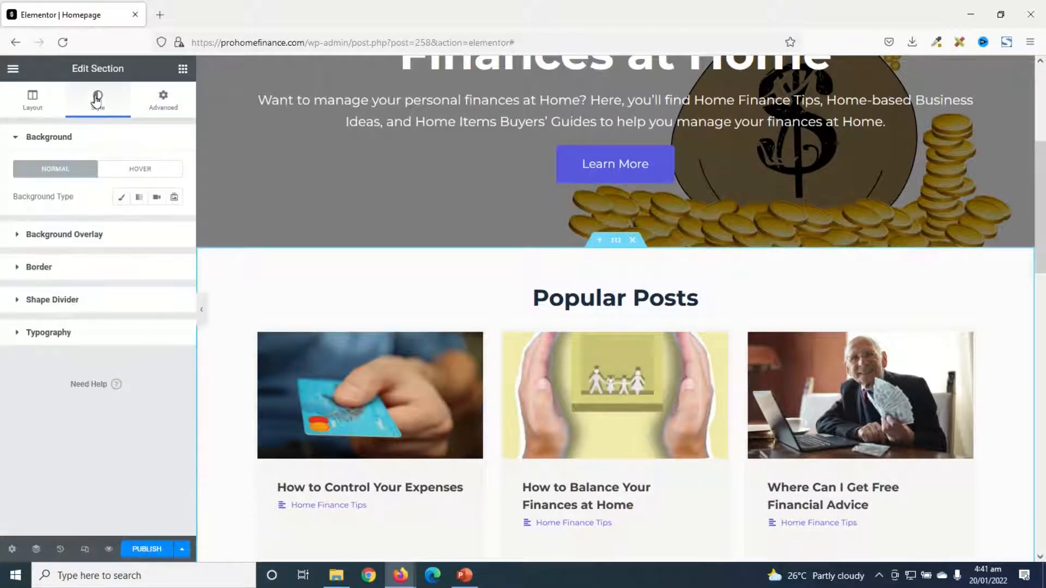
click(121, 197)
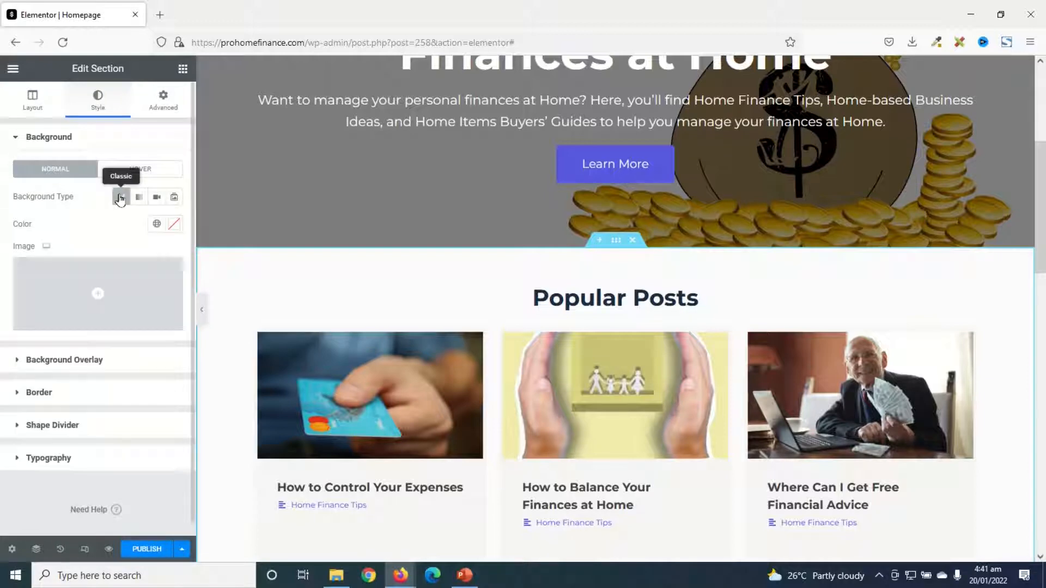
click(175, 224)
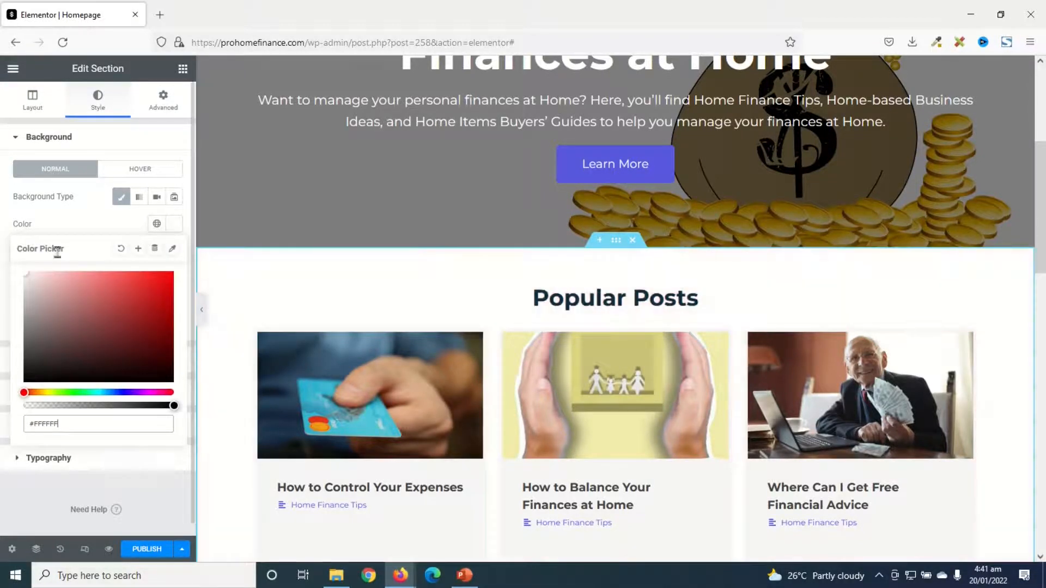
Give the About section a classic background with the color f5f5f5
scroll(609, 351, down, 10)
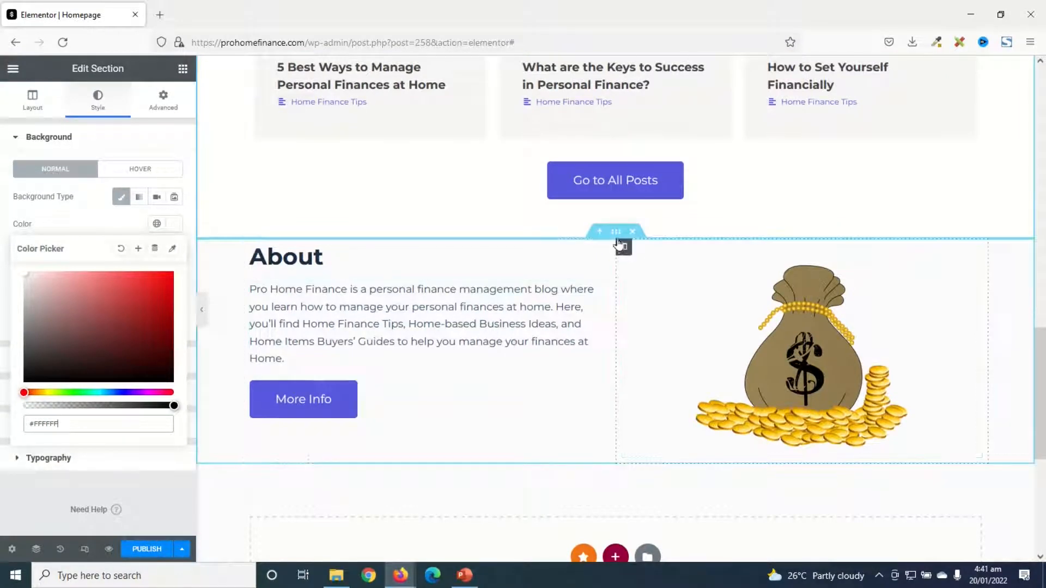
click(616, 231)
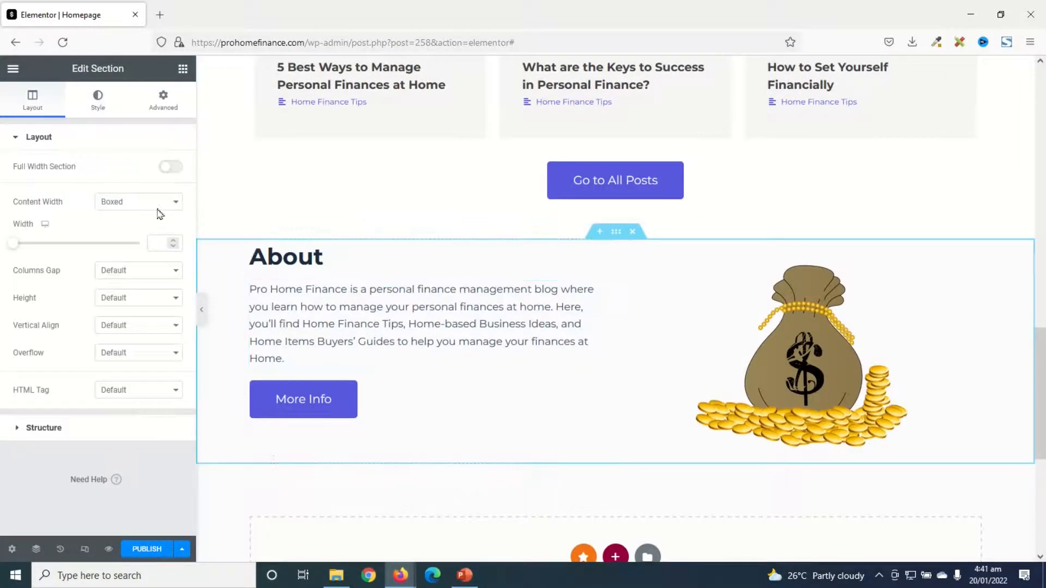
click(98, 98)
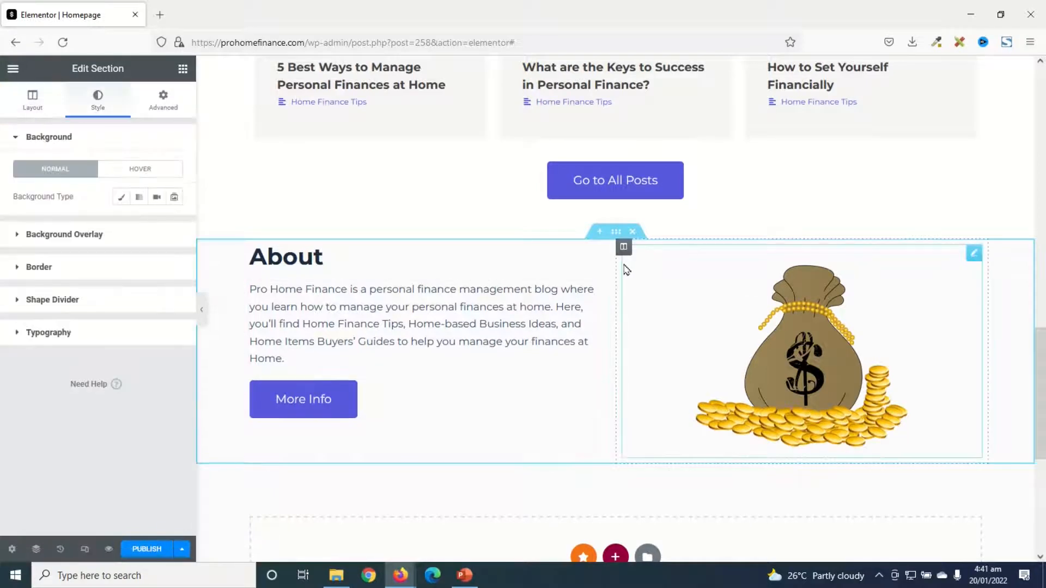
click(121, 198)
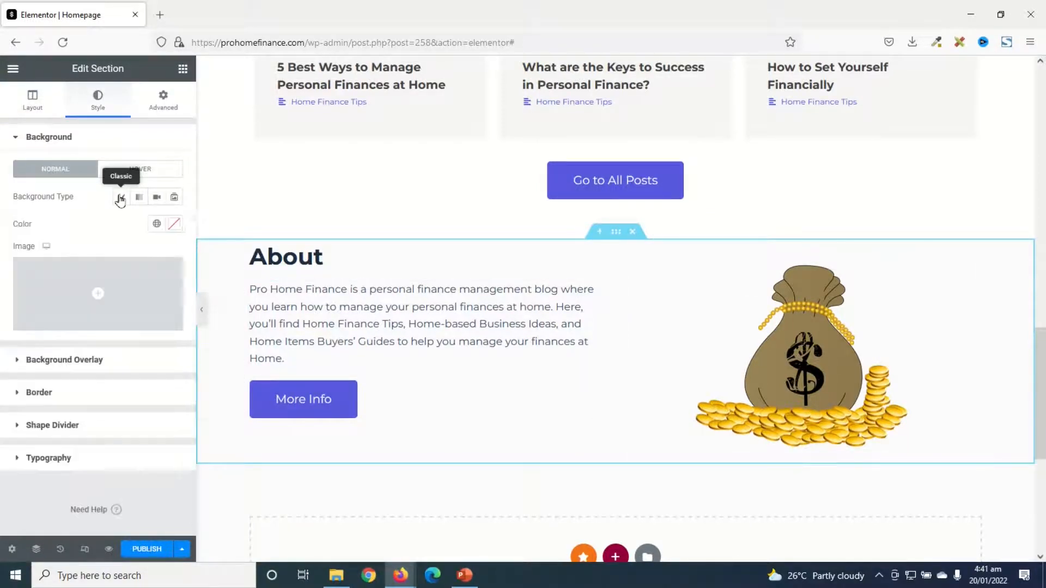
click(175, 225)
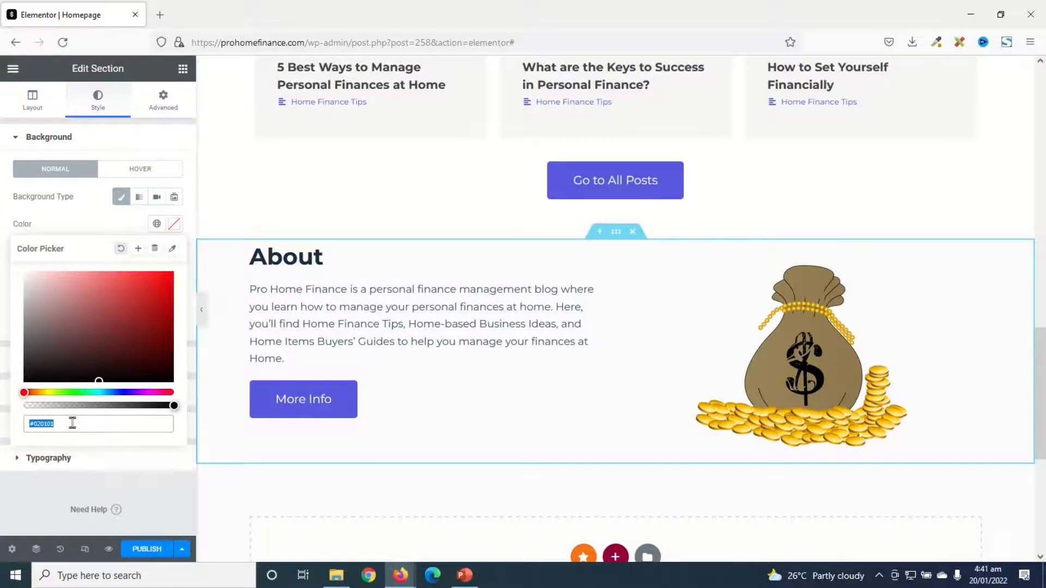
text(f5f5f5)
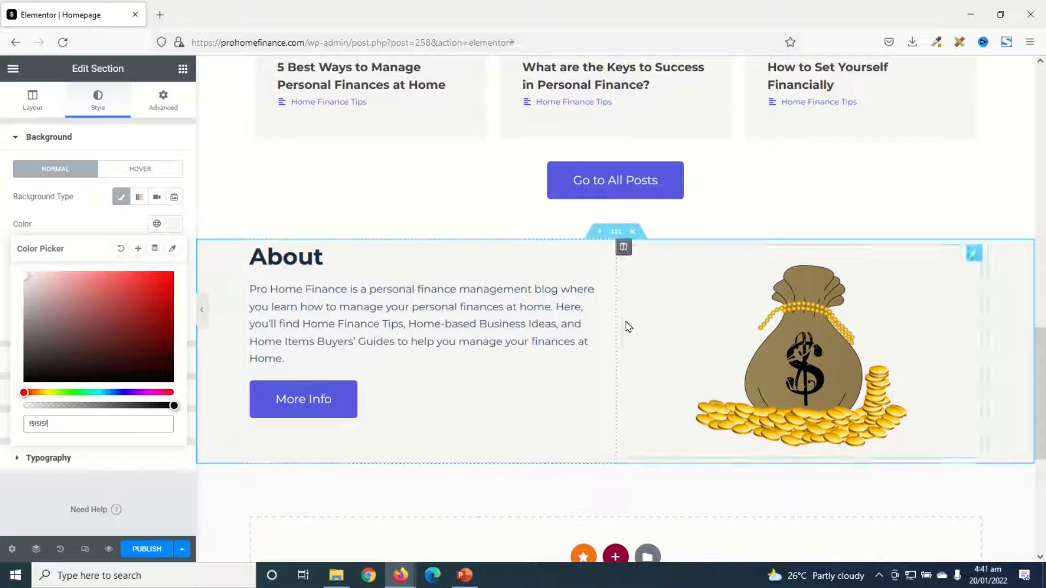
Give the About section unlinked padding of 50 px at the top and 50 px at the bottom
click(163, 100)
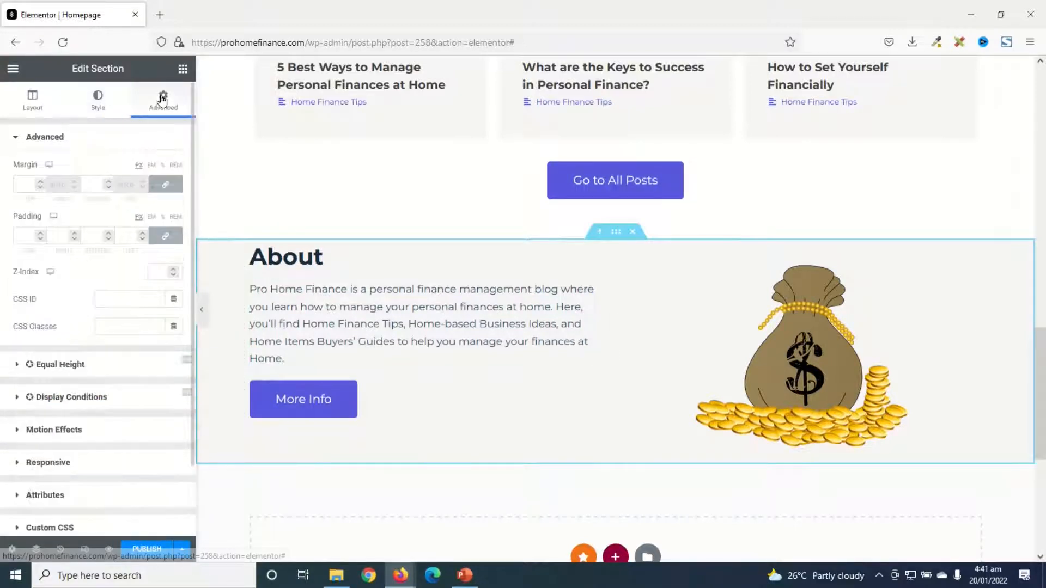
click(166, 238)
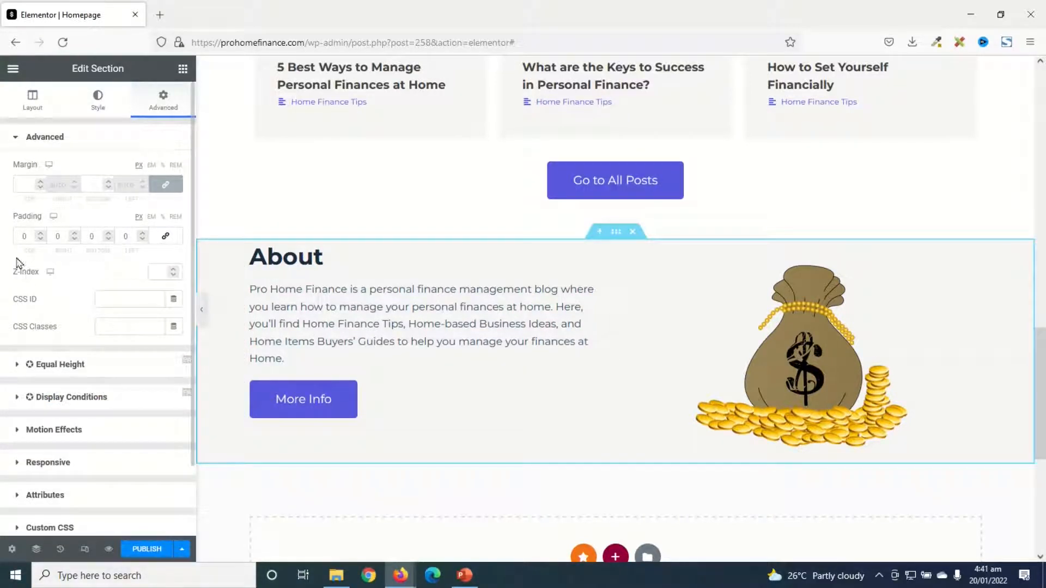
text(5)
click(87, 238)
text(5)
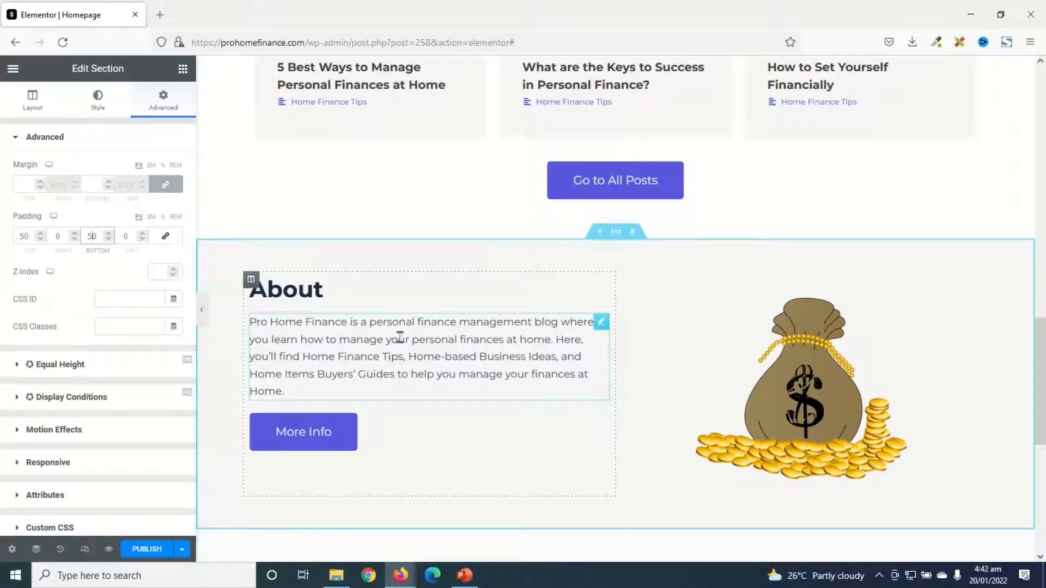
Set the About section's vertical alignment to Middle
click(32, 103)
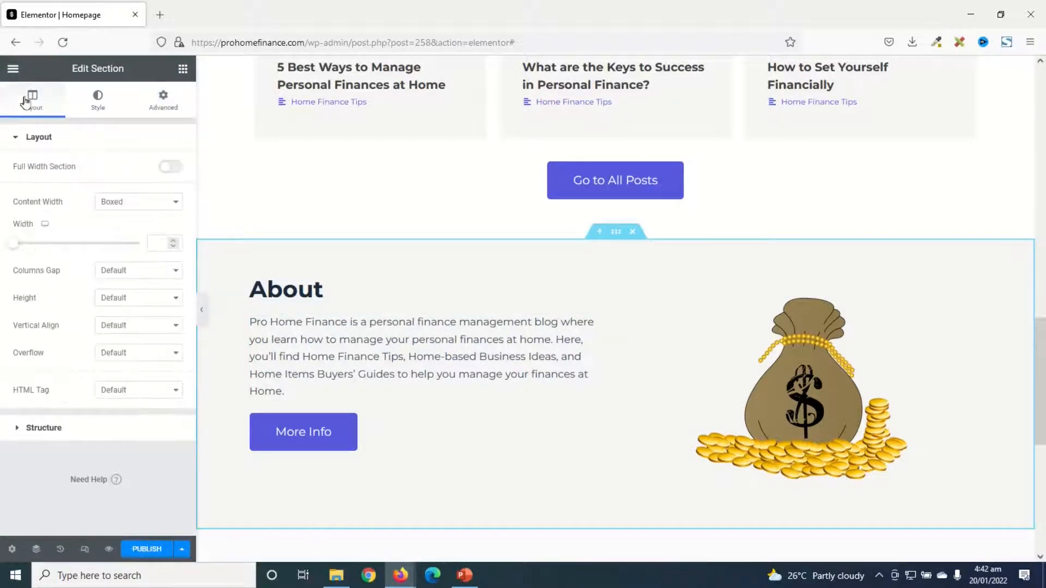
click(158, 327)
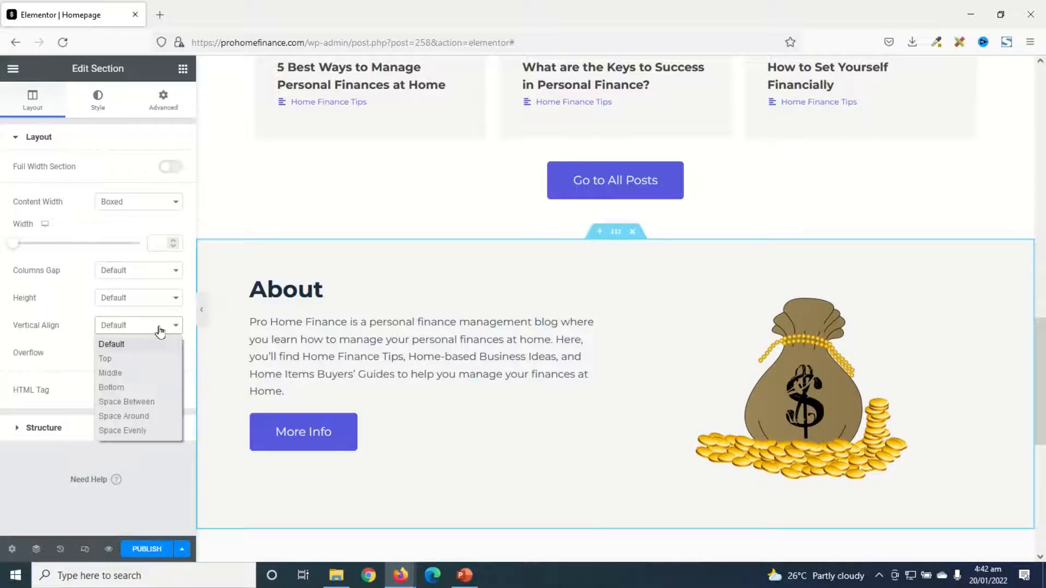
click(138, 373)
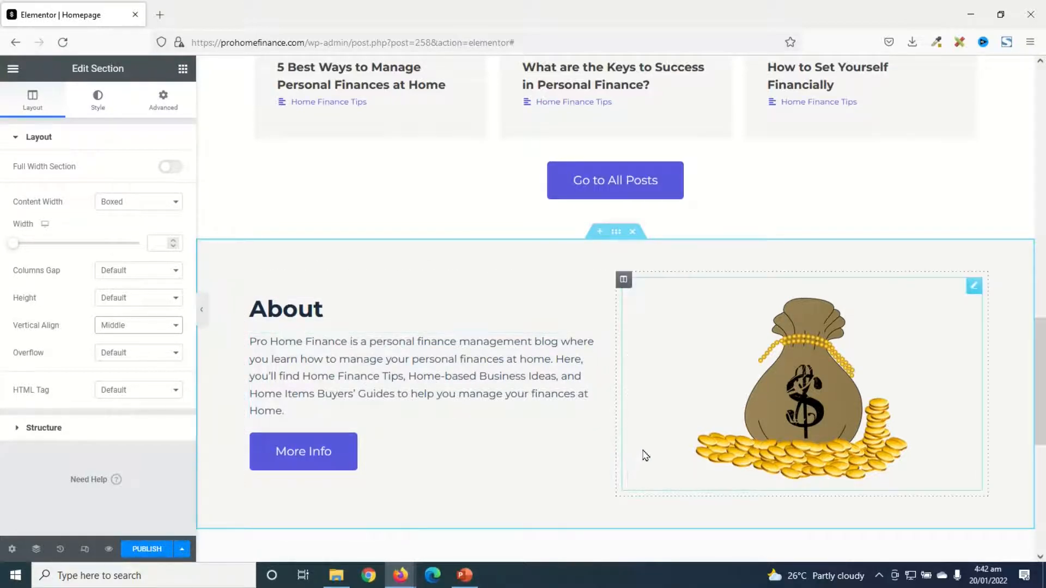
Add an empty single-column section below the About section
scroll(708, 376, down, 5)
scroll(712, 362, up, 1)
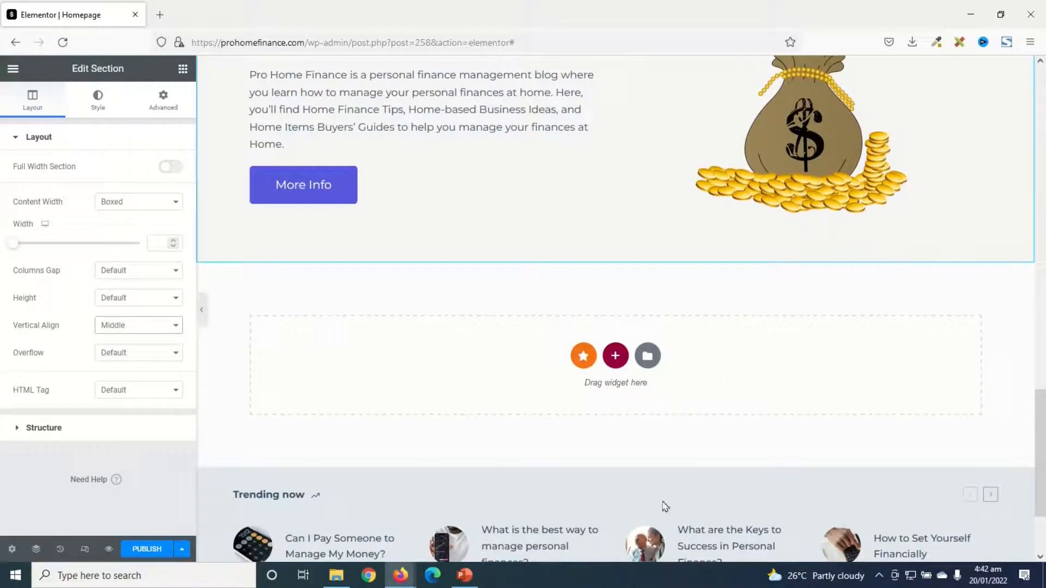
click(615, 356)
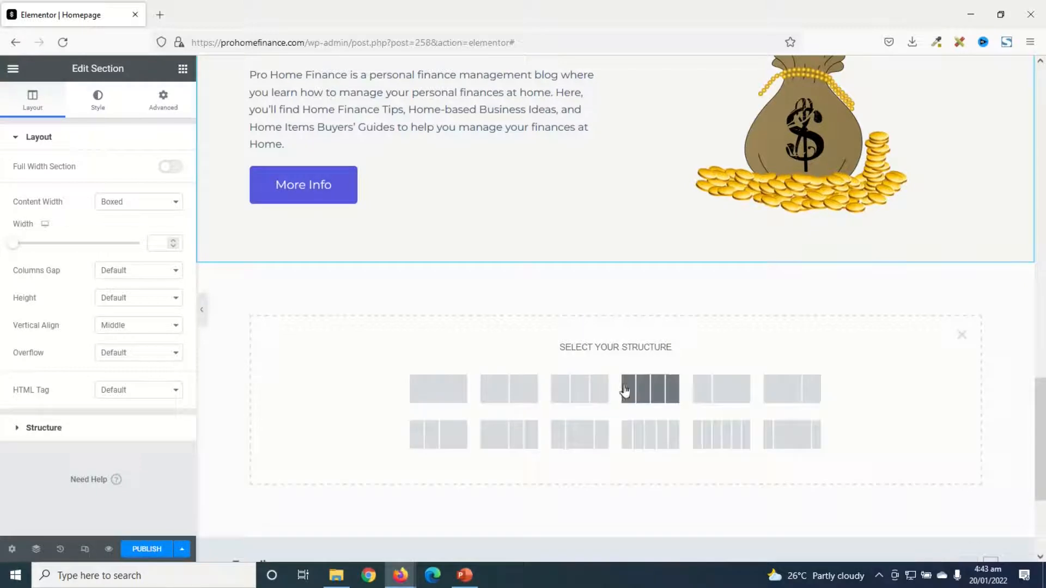
click(449, 395)
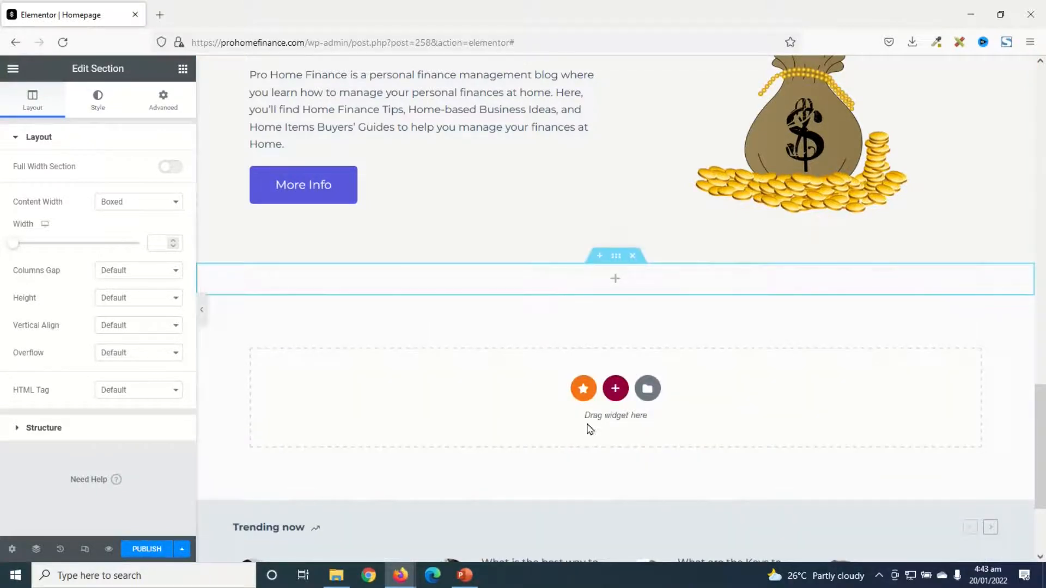
Copy the whole Popular Posts section
scroll(591, 428, up, 10)
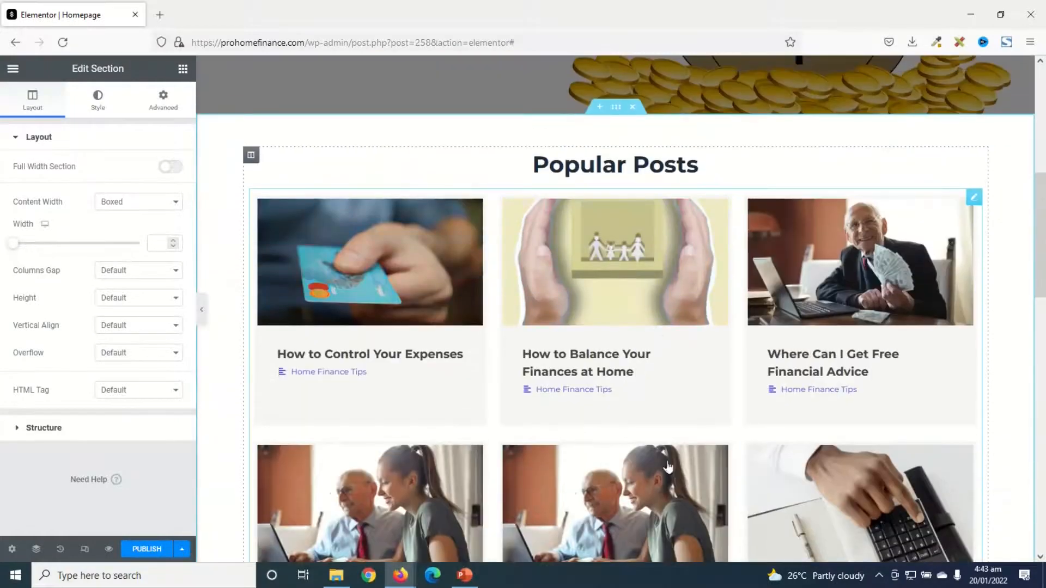
right_click(614, 111)
click(656, 165)
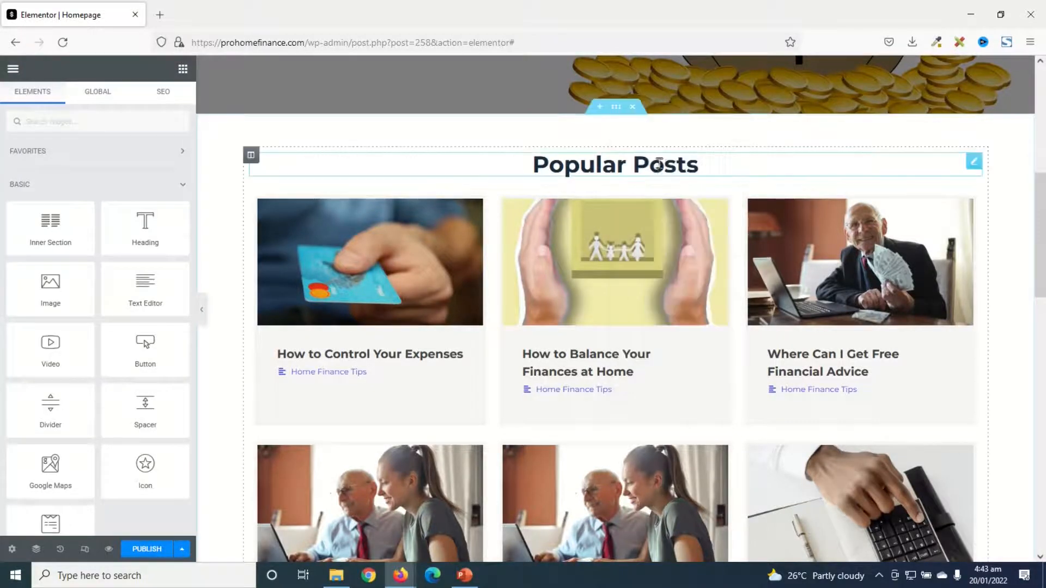
Delete the empty section below About and paste the copied Popular Posts section in its place
scroll(648, 309, down, 10)
scroll(643, 252, down, 5)
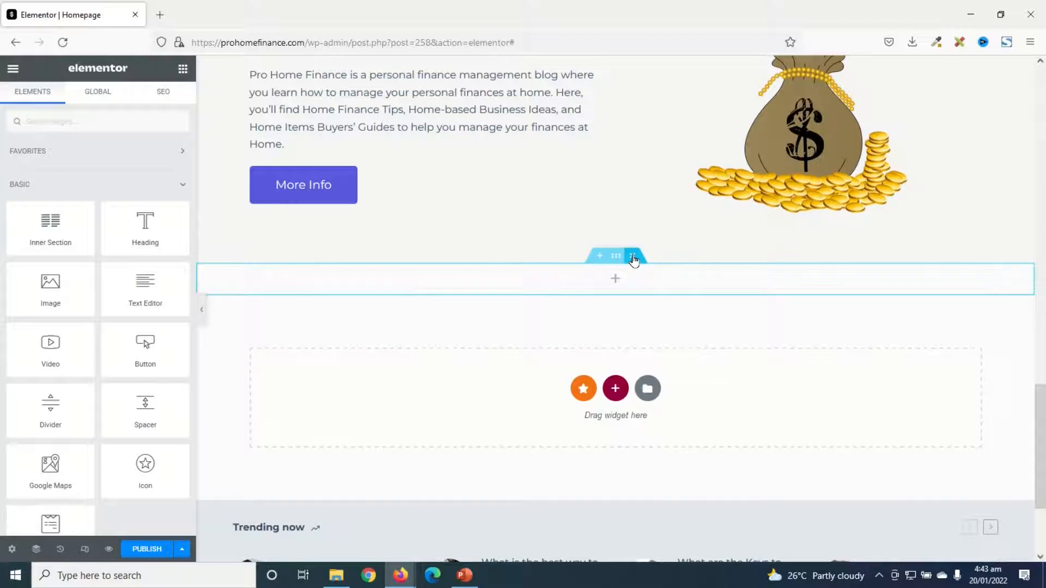
click(633, 257)
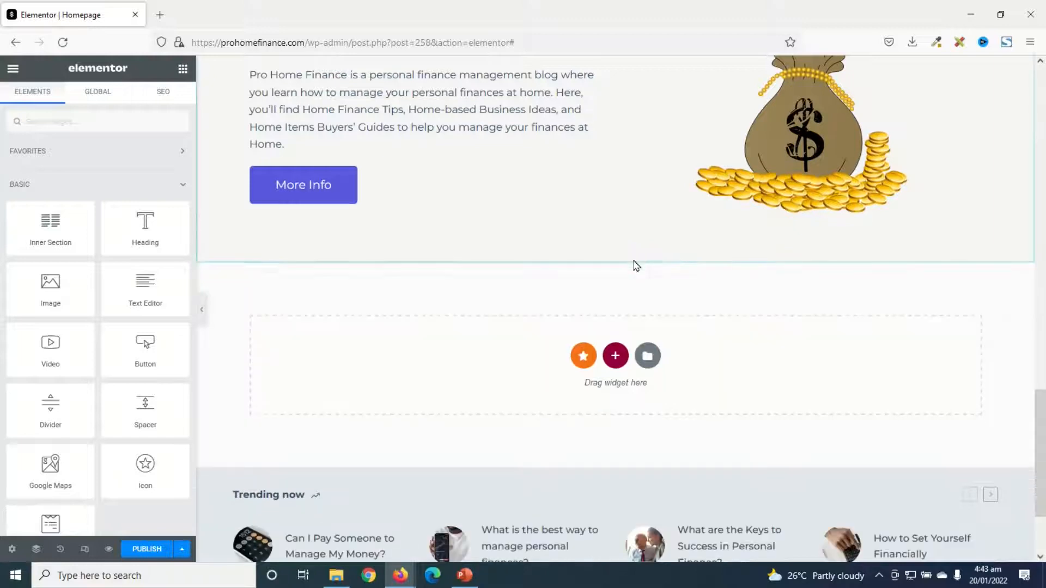
right_click(831, 358)
click(858, 368)
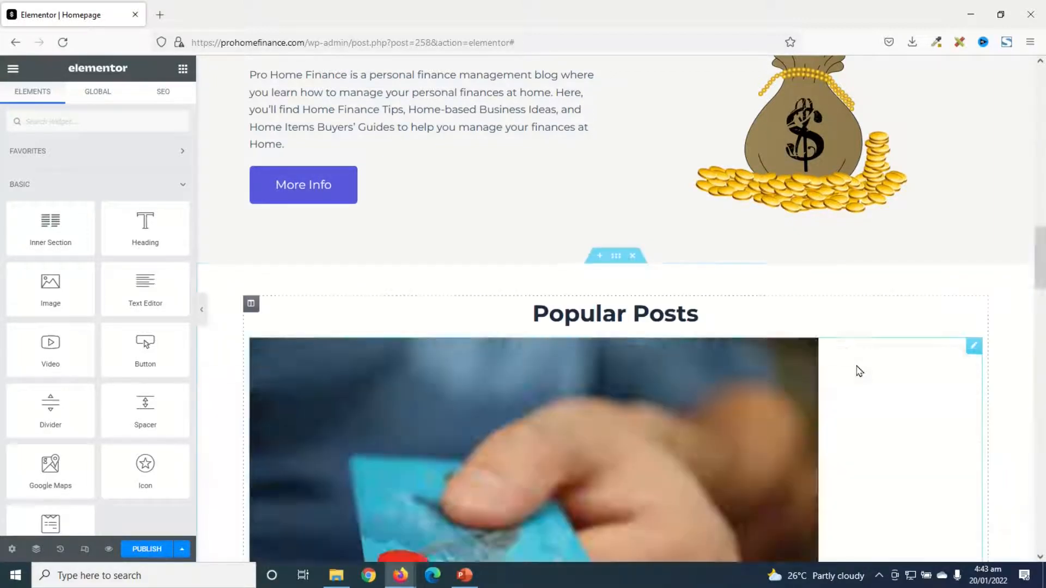
Change the heading of the pasted section below About to "Latest Posts & Guides"
scroll(626, 430, down, 2)
scroll(653, 441, down, 3)
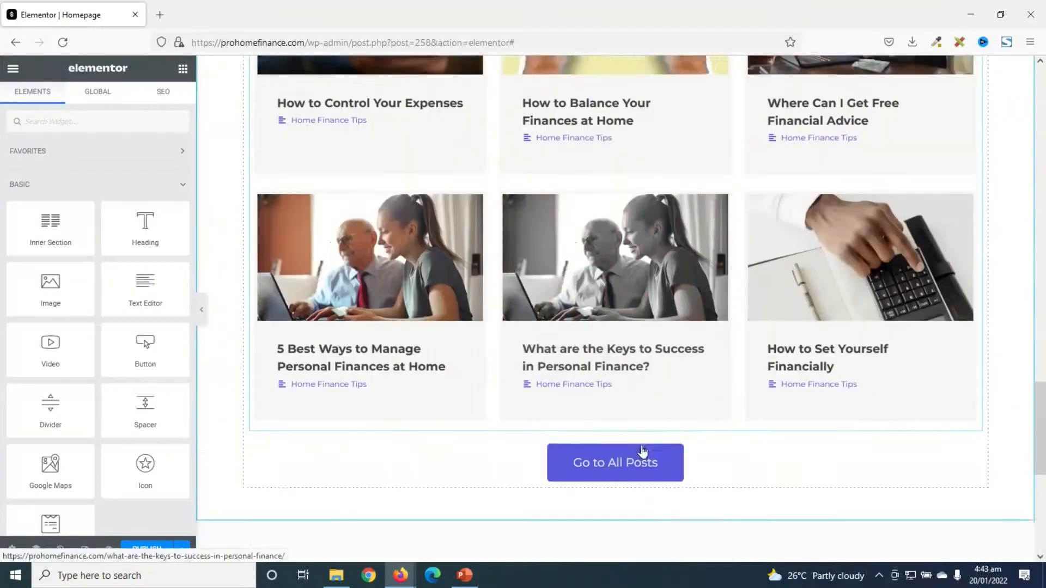
scroll(653, 441, up, 6)
scroll(649, 445, down, 8)
scroll(649, 446, up, 8)
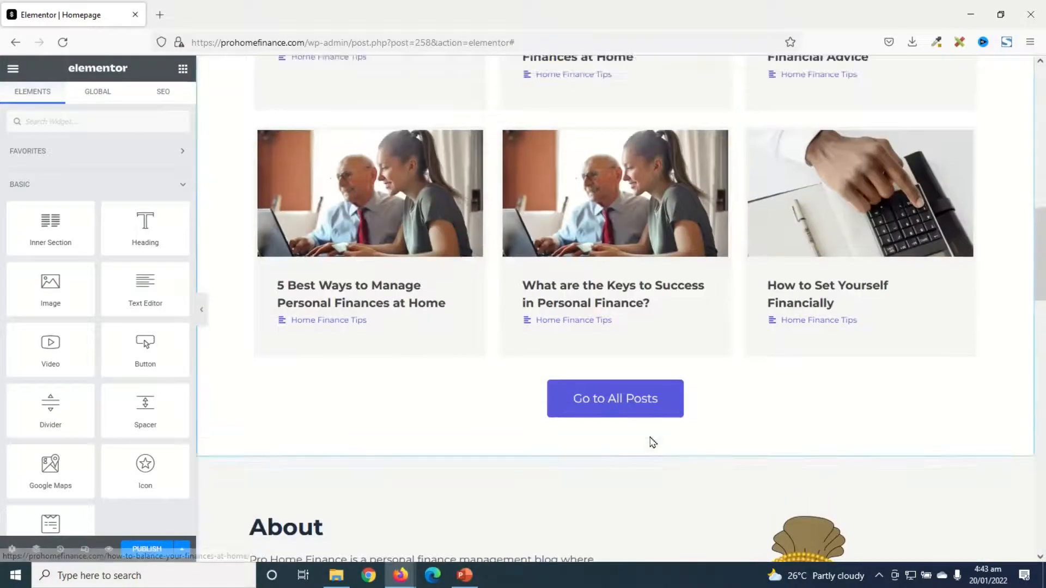
scroll(651, 439, down, 14)
scroll(655, 434, down, 2)
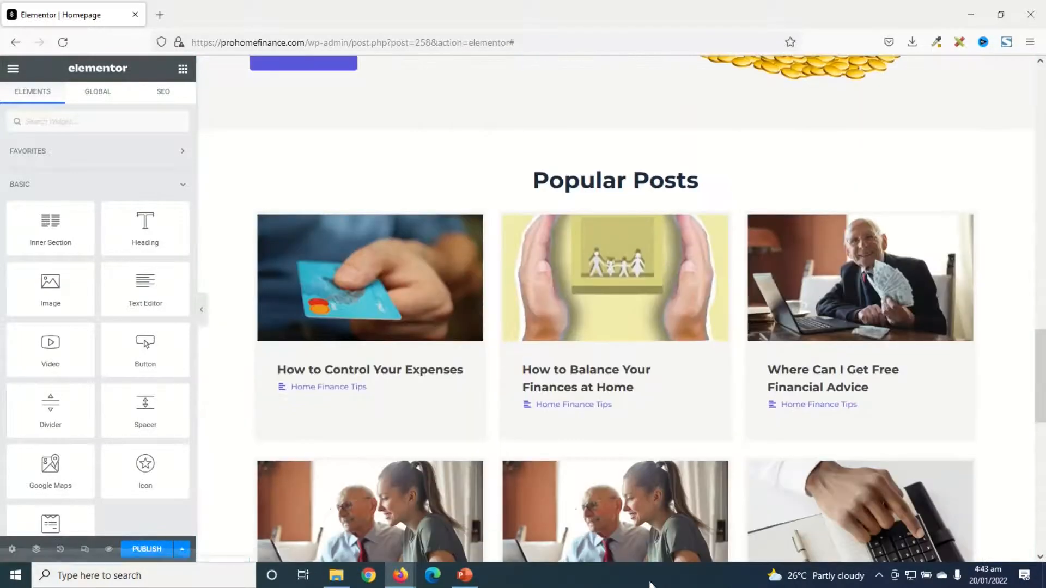
click(660, 176)
drag(703, 179, 531, 180)
text(Latest Posts & Guides)
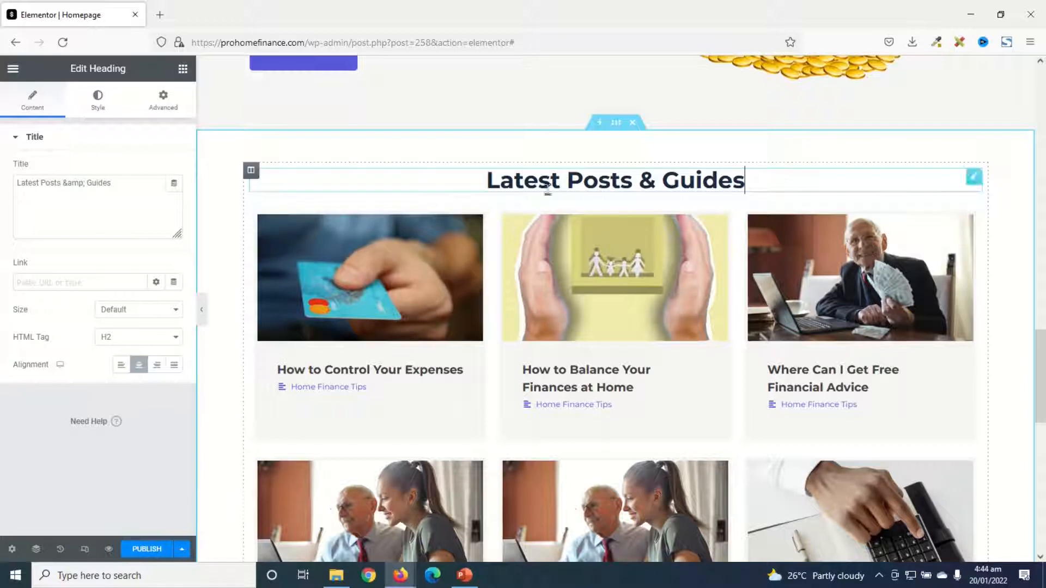
Add centered text under the Latest Posts heading: "Get the most recent articles and guides on how to manage your personal finances at home!!!"
click(182, 70)
drag(145, 283, 571, 181)
drag(158, 296, 2, 185)
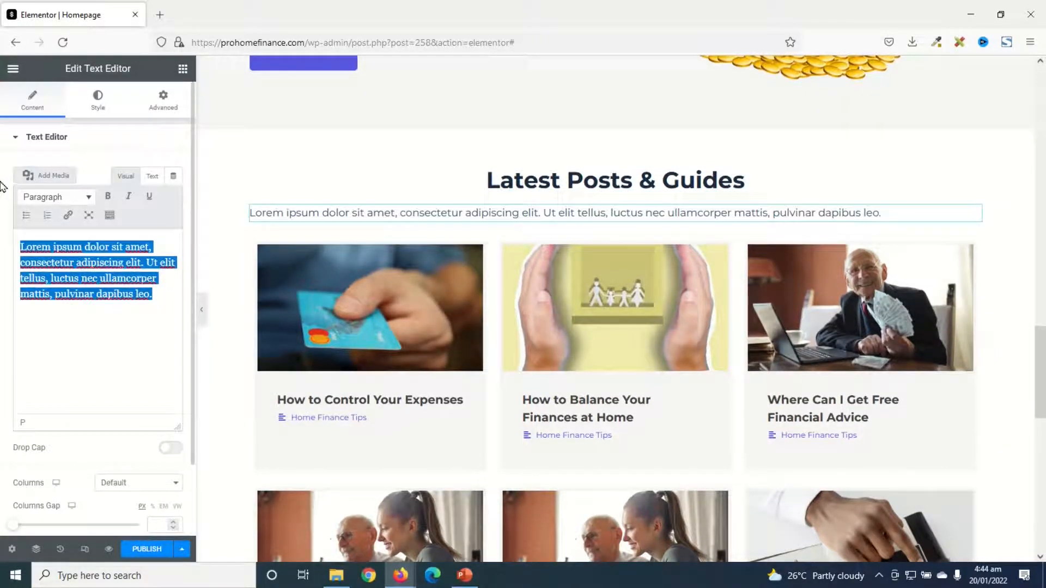
key(ctrl+v)
click(97, 101)
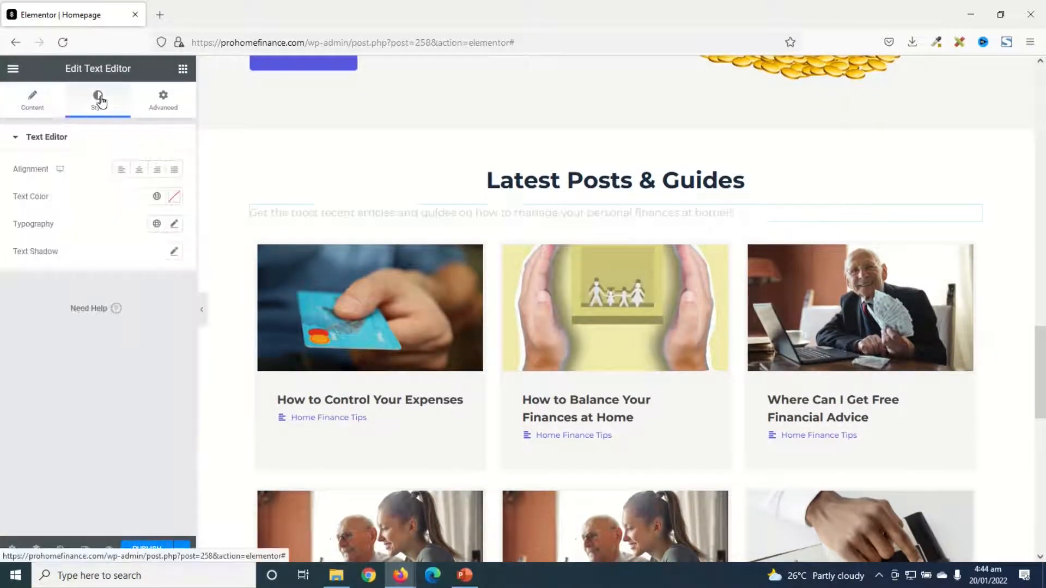
click(139, 173)
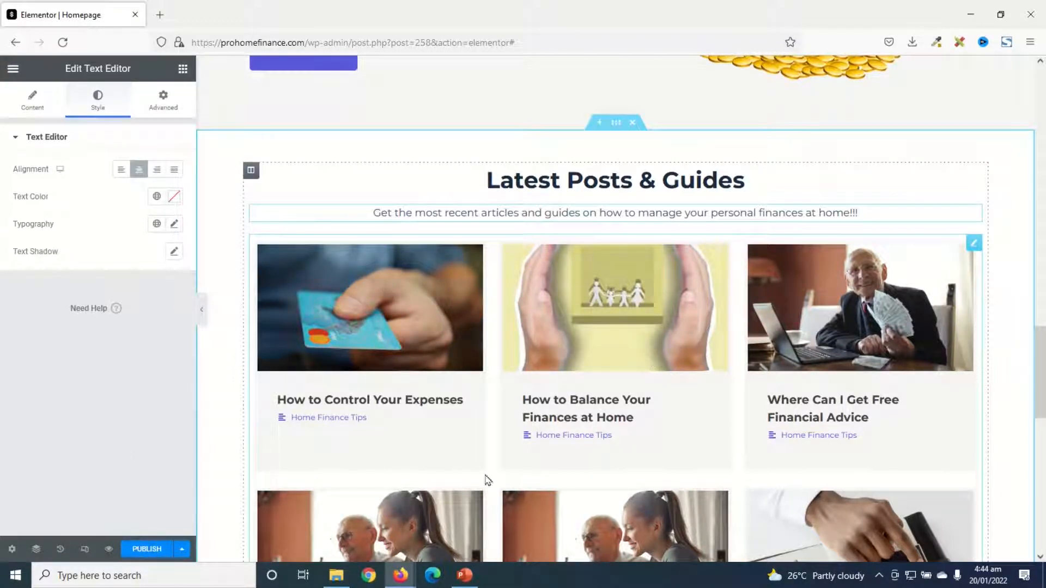
Set the Latest Posts & Guides blog grid to 12 posts per page
click(974, 243)
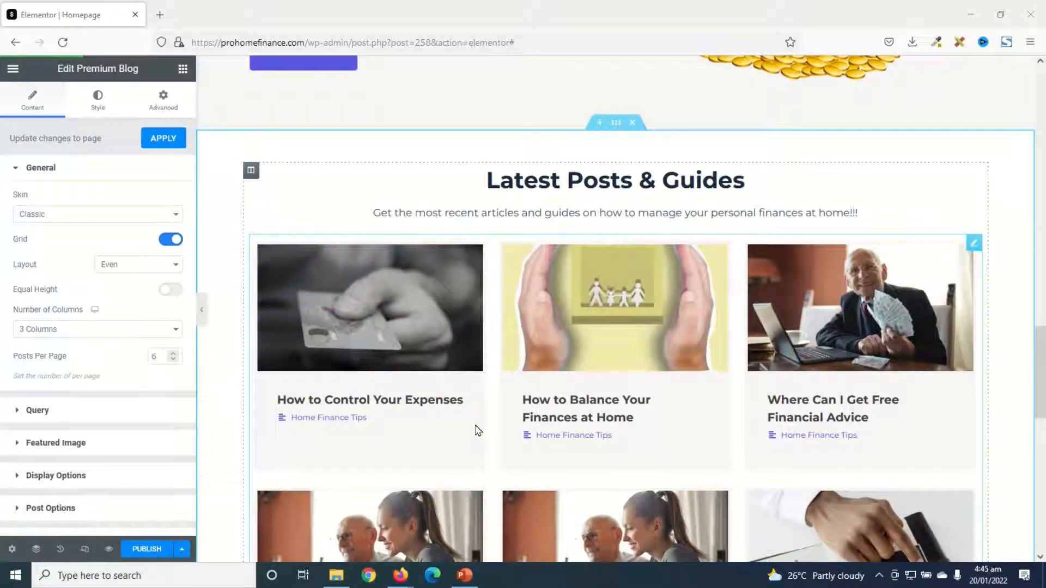
scroll(477, 430, down, 1)
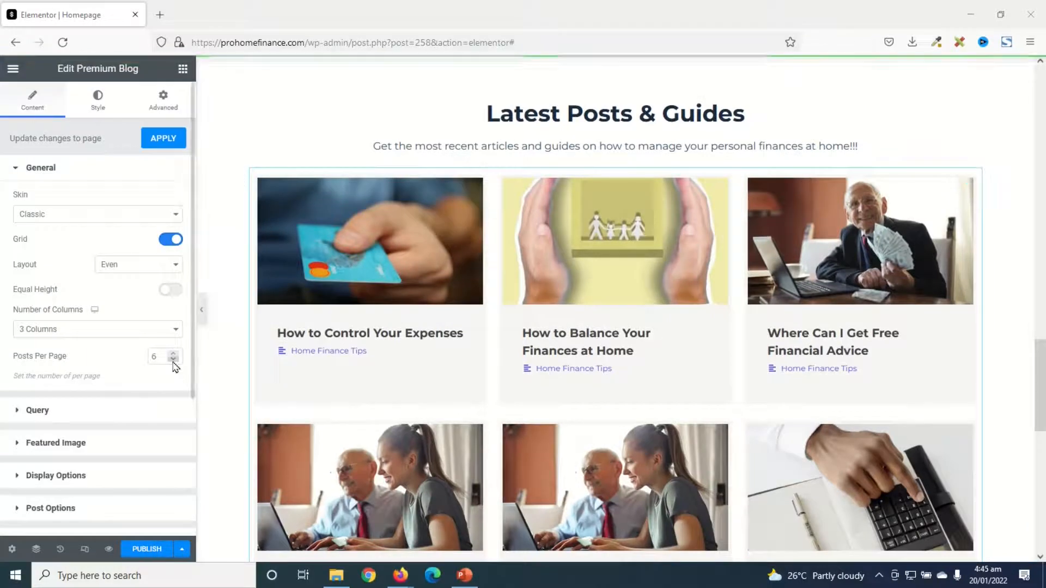
drag(163, 357, 75, 359)
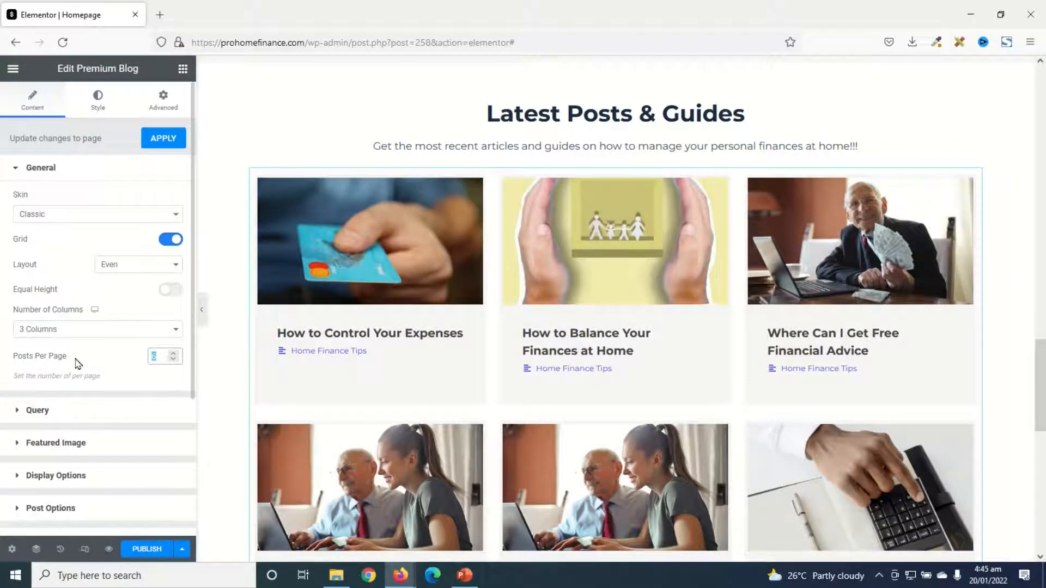
text(12)
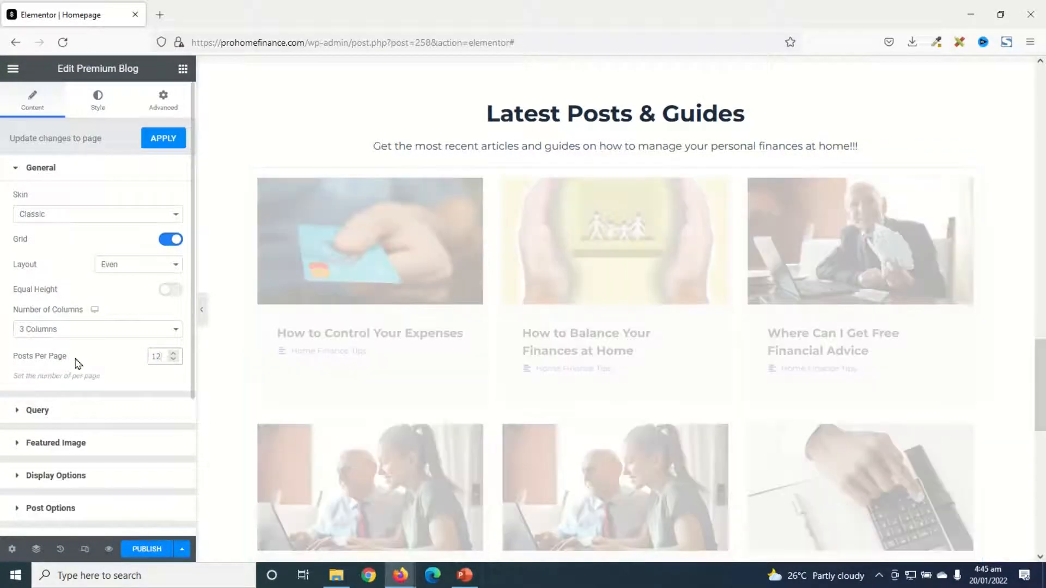
Order the posts in the Latest Posts & Guides grid by Date
click(35, 412)
scroll(111, 424, down, 8)
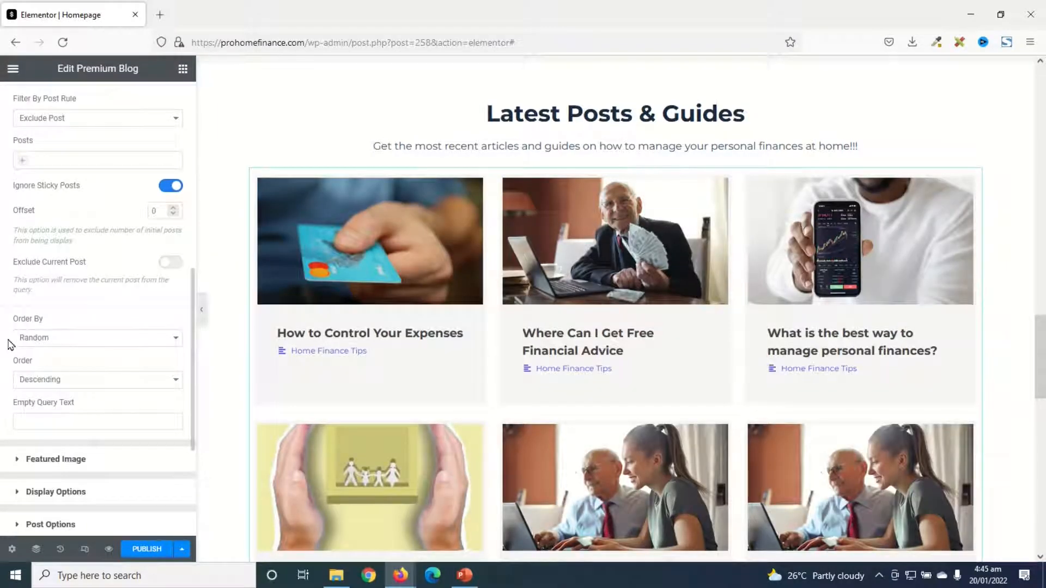
click(49, 344)
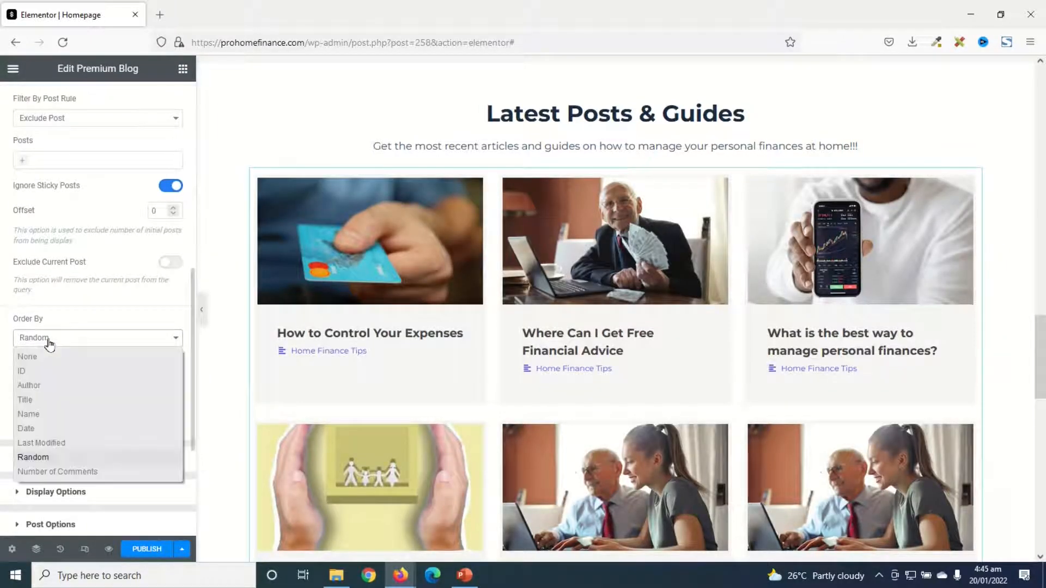
click(49, 428)
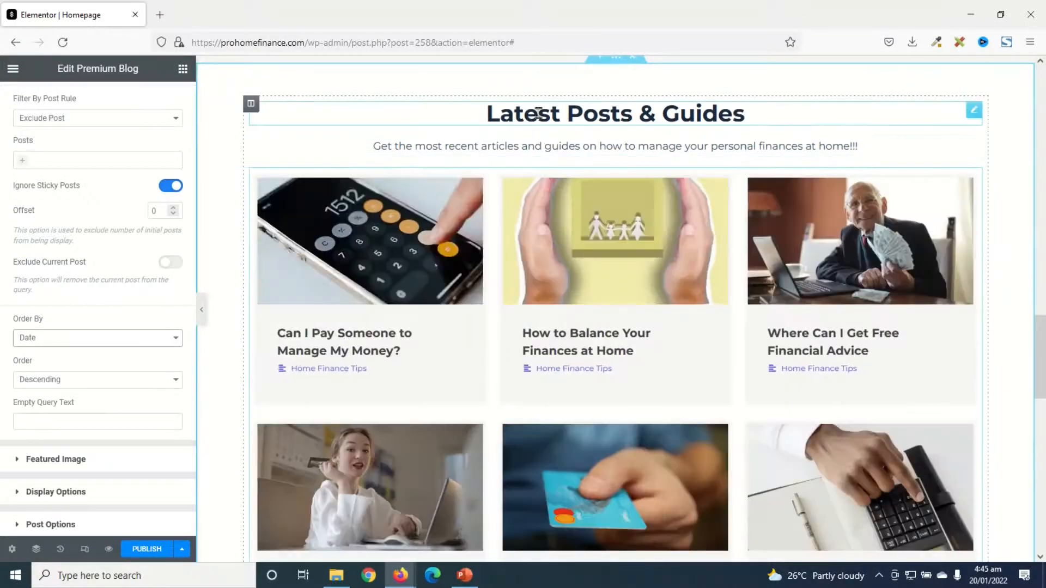
Turn on post content and date meta for the posts in the Latest Posts & Guides grid
scroll(147, 327, down, 8)
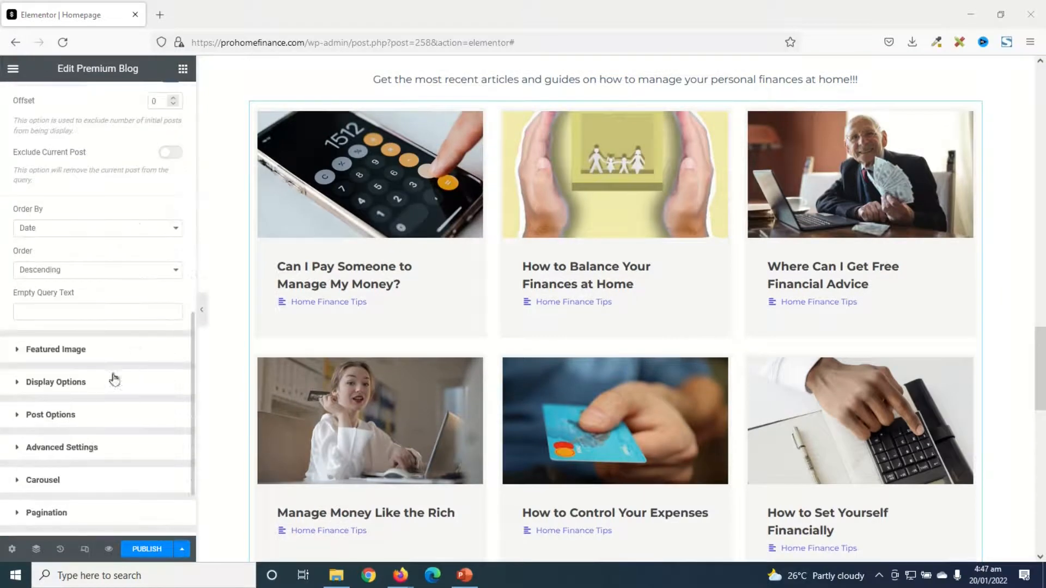
click(50, 415)
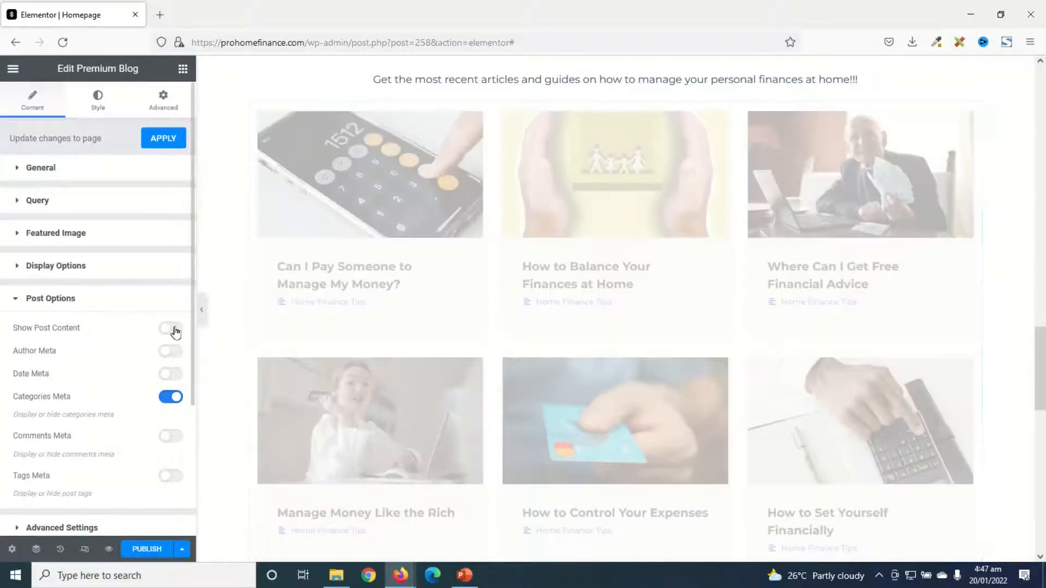
click(174, 328)
scroll(138, 364, down, 3)
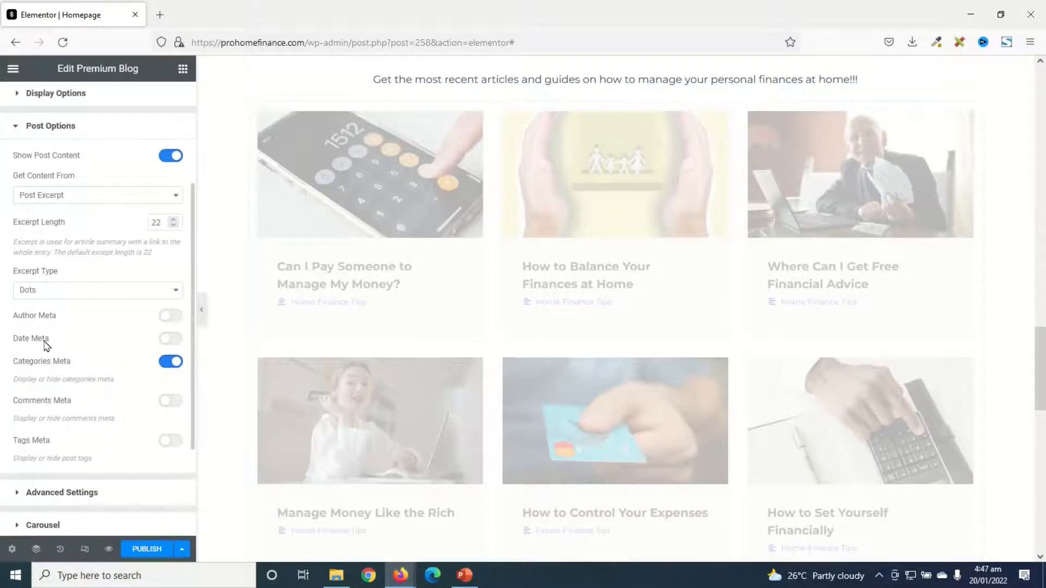
click(172, 339)
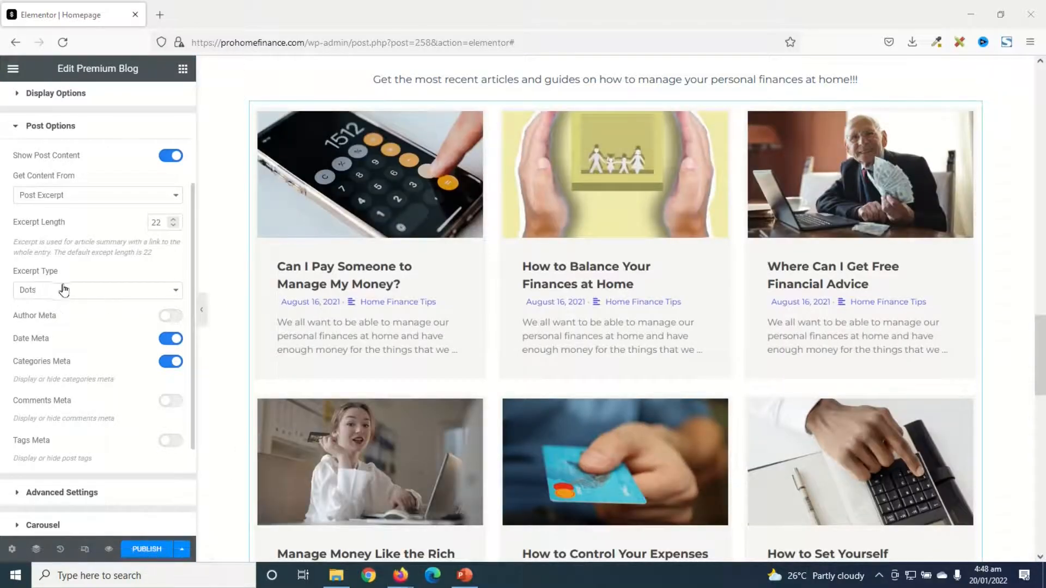
Set the excerpt type of the posts in the Latest Posts & Guides grid to Link
click(78, 299)
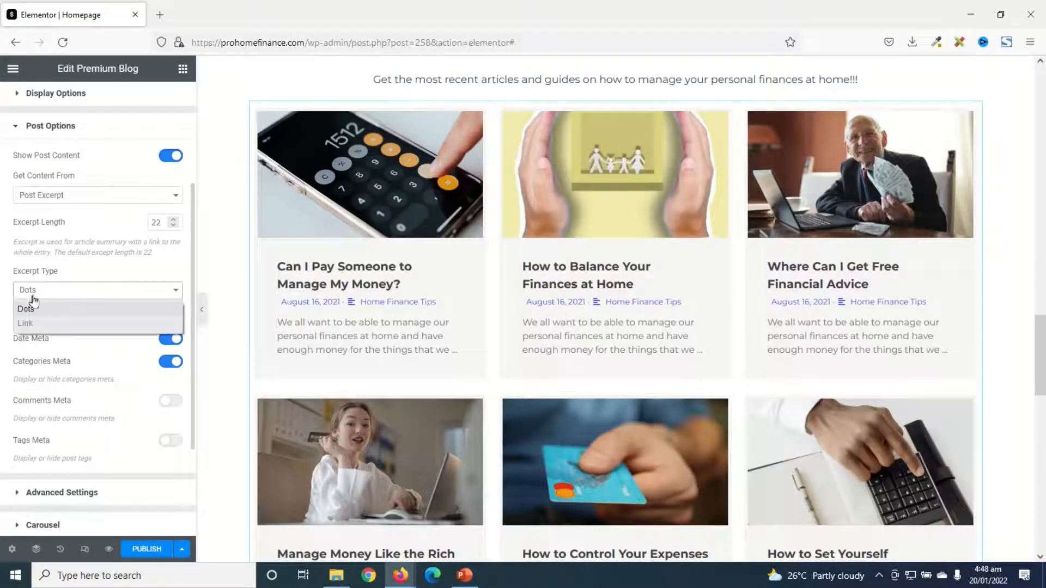
click(44, 323)
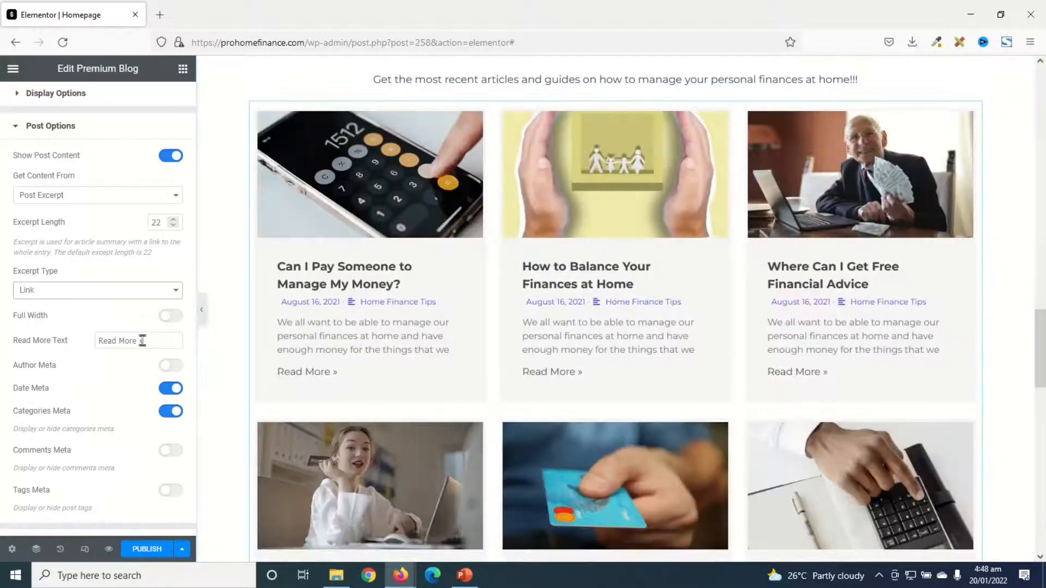
drag(143, 341, 58, 348)
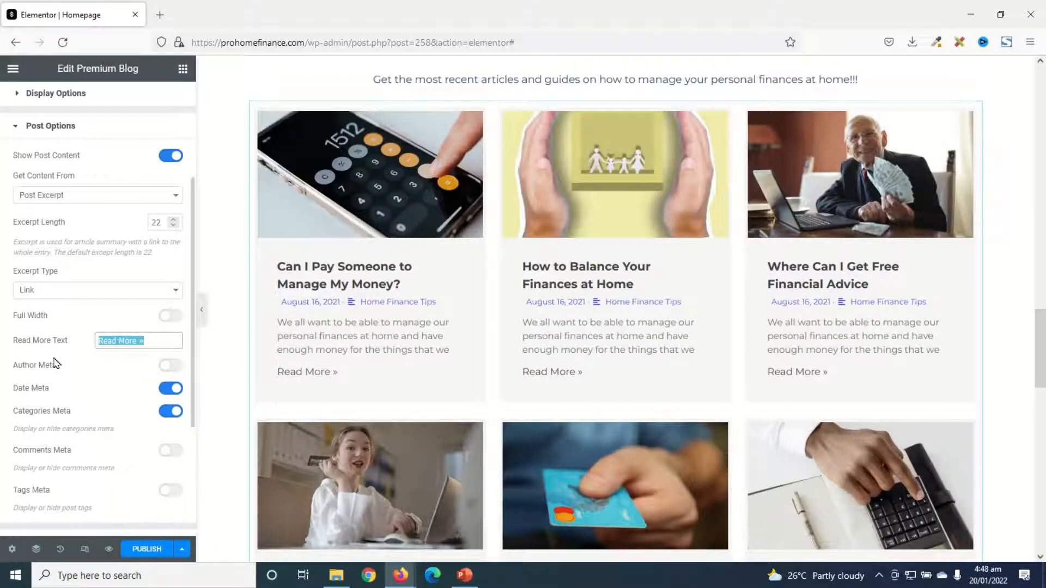
Set the normal text color of the grid's Read More buttons to #FFFFFF
scroll(99, 200, up, 3)
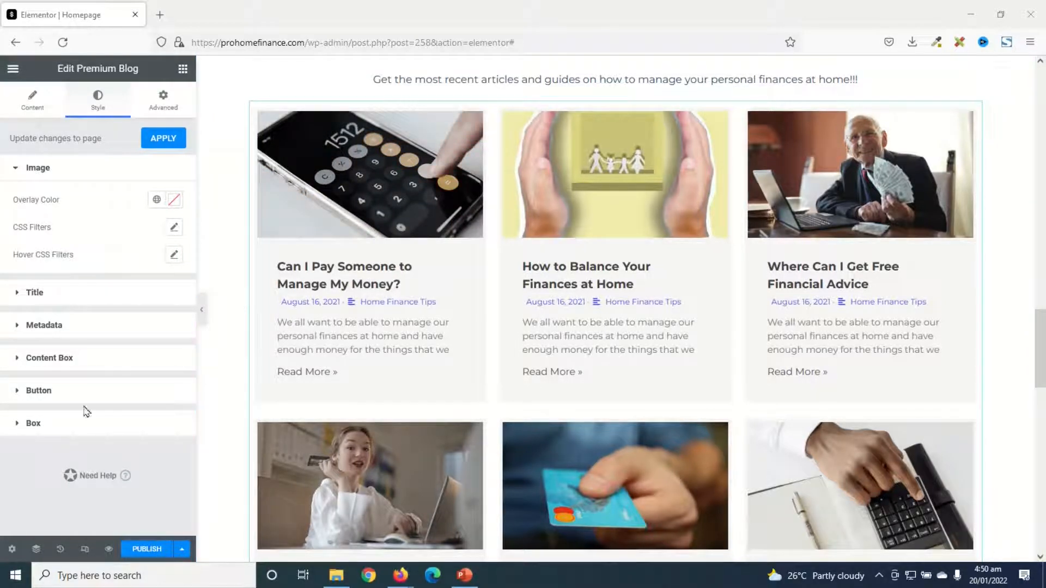
click(39, 391)
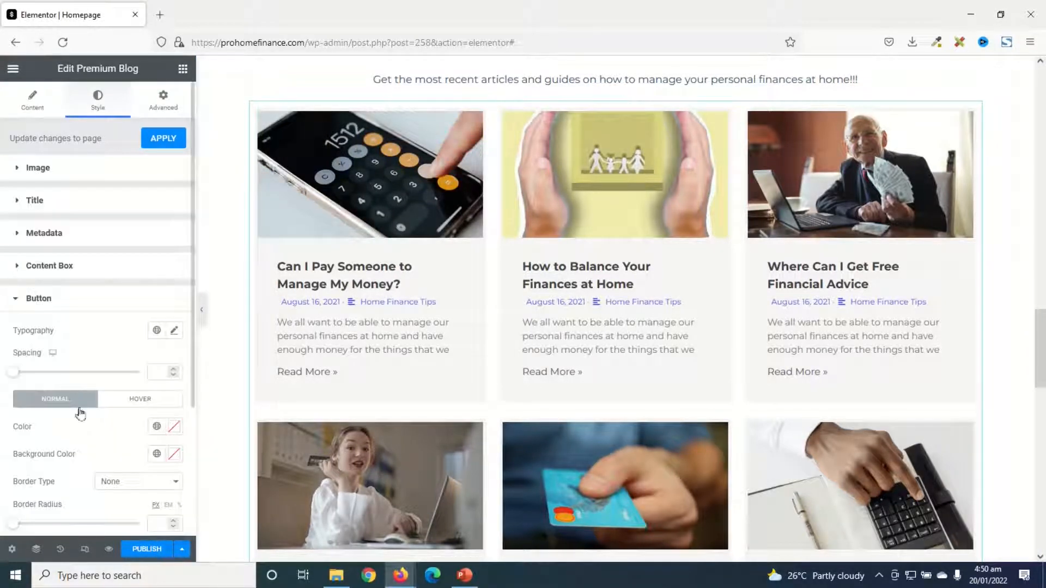
click(175, 428)
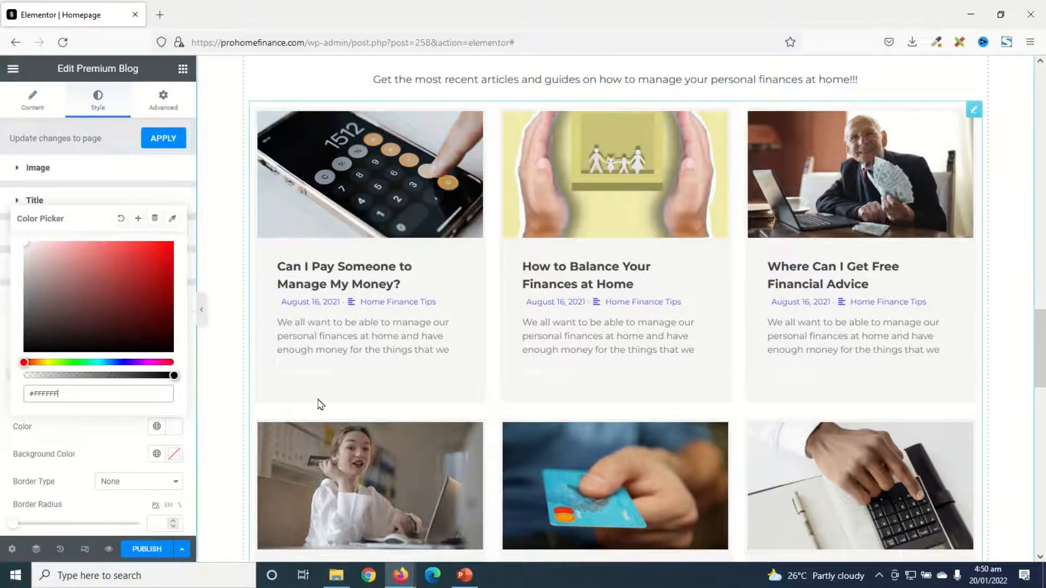
Give the Read More buttons a #5759DF background color and 15 px padding on all sides
click(174, 454)
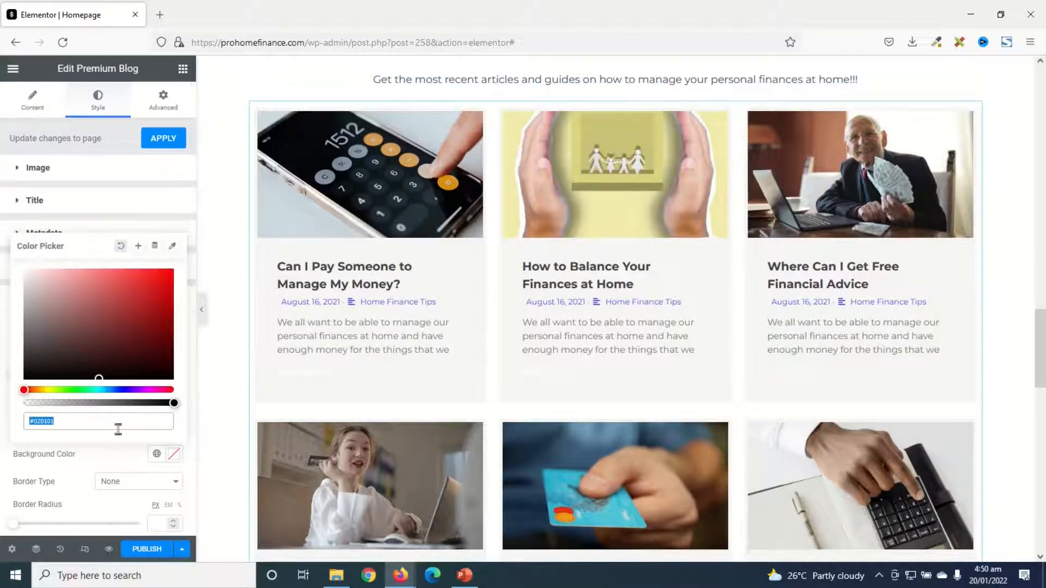
text(#5759DF)
click(174, 456)
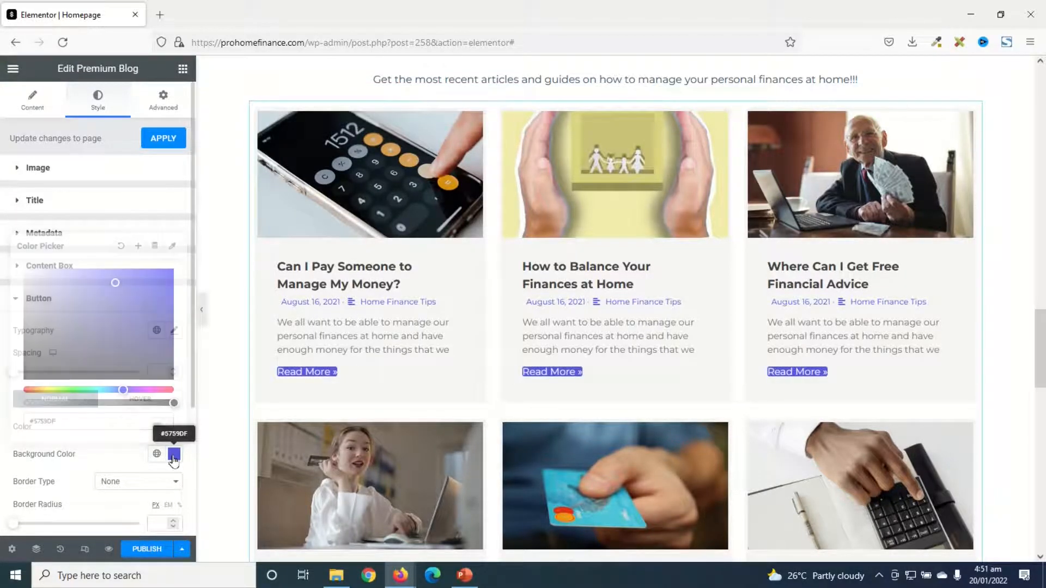
scroll(145, 464, down, 3)
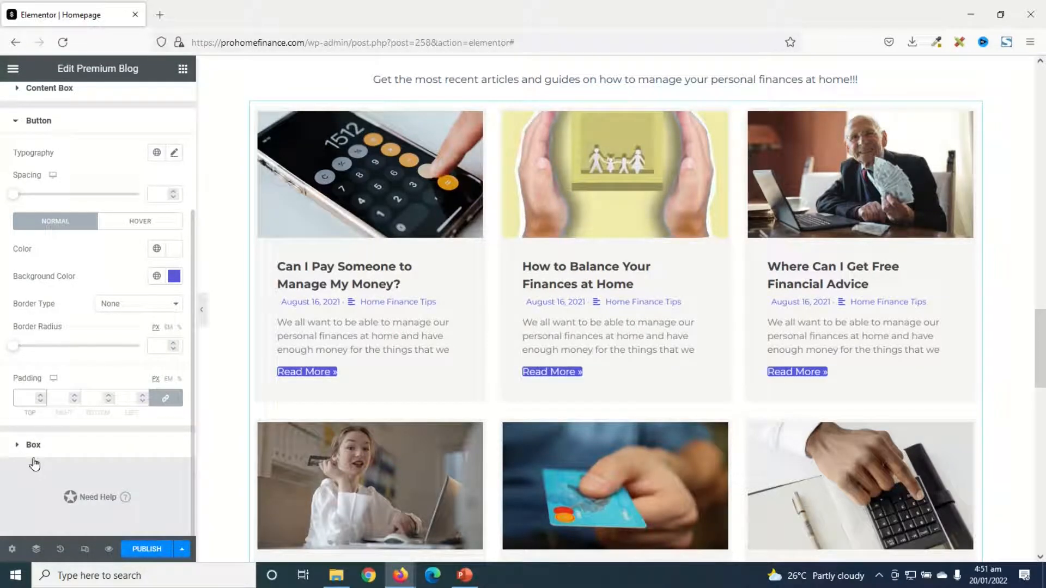
text(15)
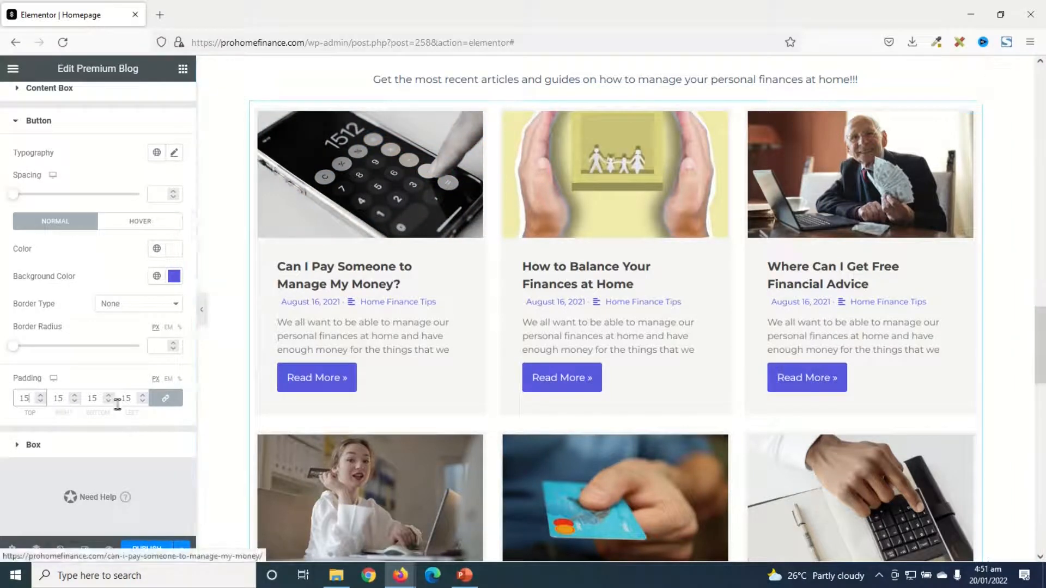
Set the Read More buttons' hover state to #FFFFFF text on a lighter shade of the #5759DF background
click(145, 224)
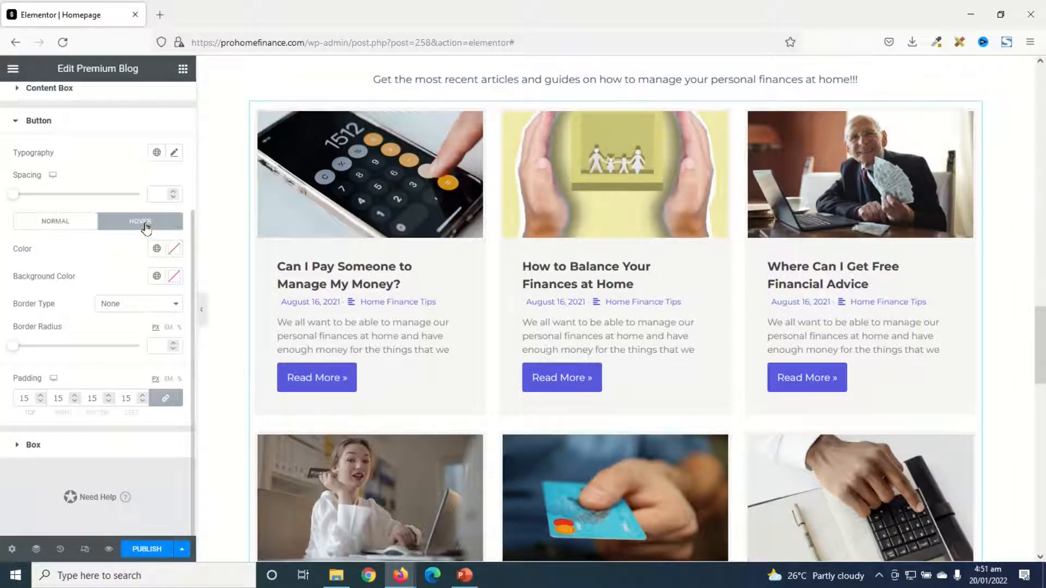
click(173, 251)
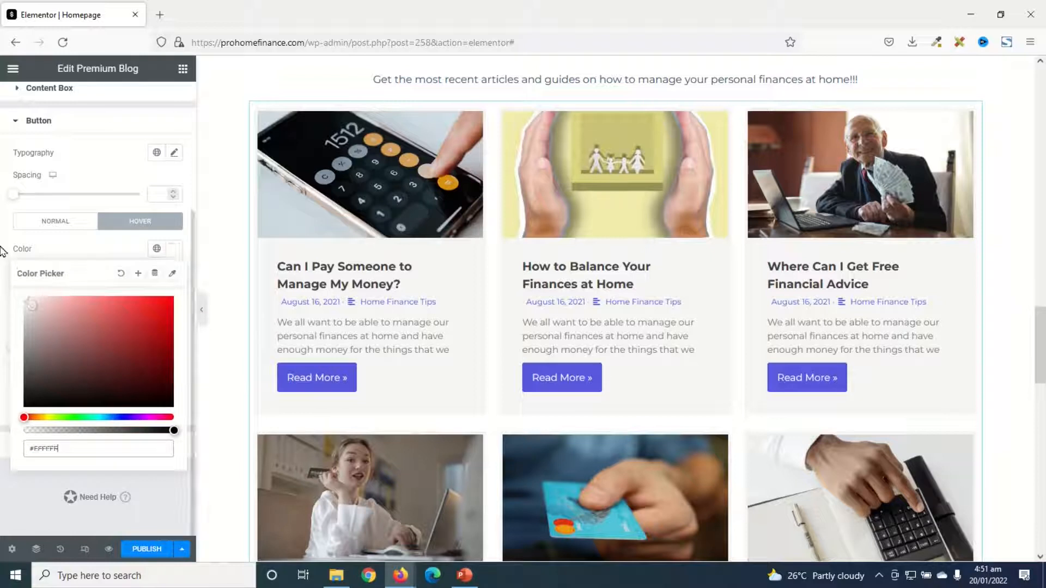
click(174, 249)
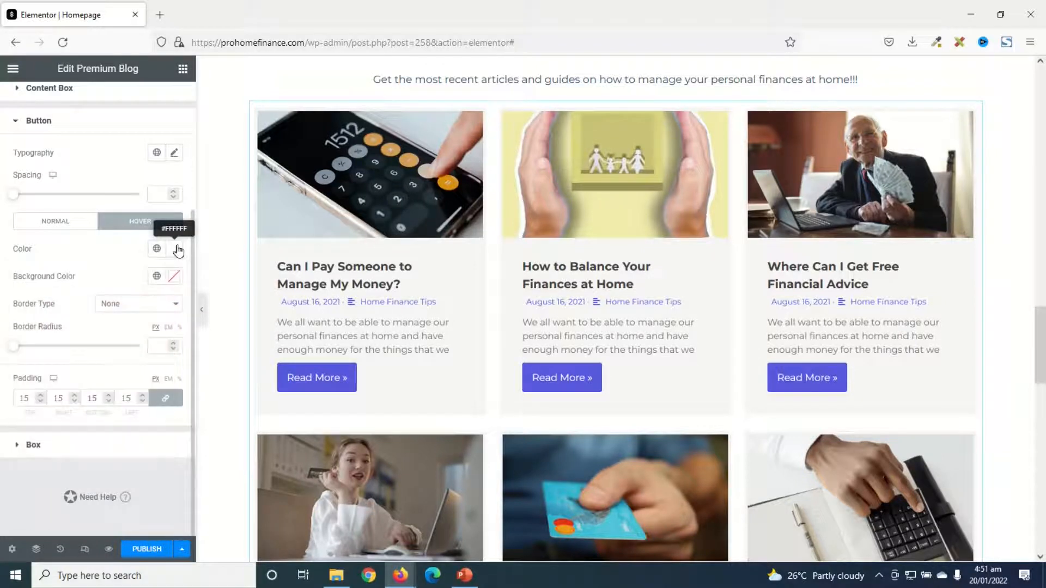
click(174, 280)
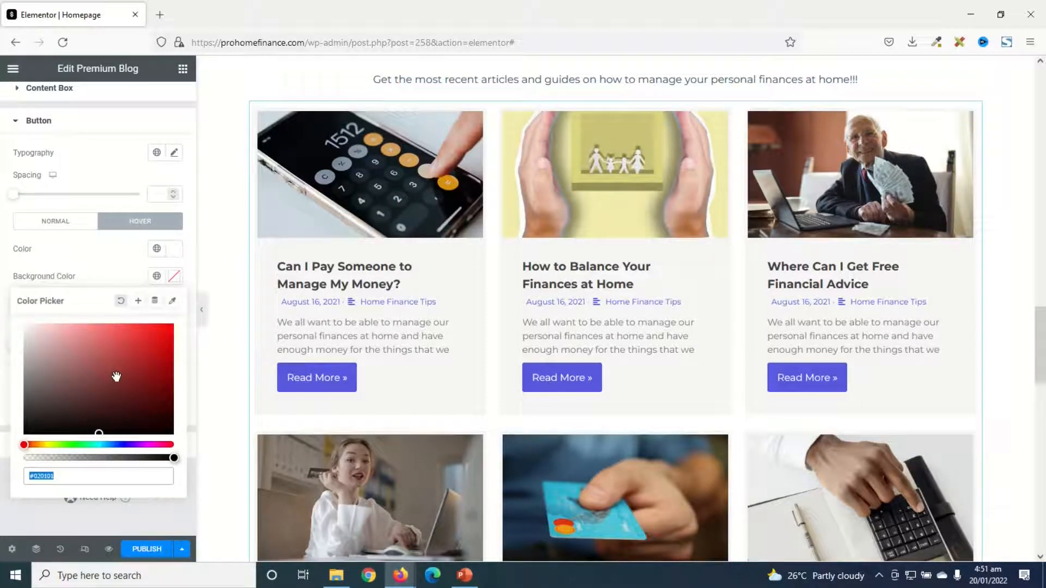
text(#5759DF)
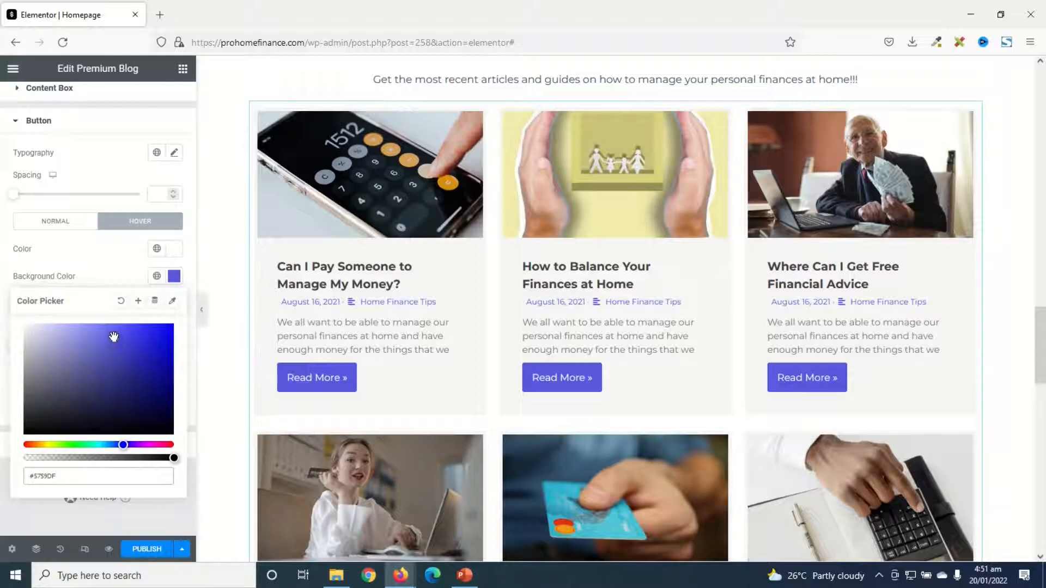
drag(102, 334, 95, 327)
Look over the finished home page sections and publish the page
scroll(865, 493, down, 1)
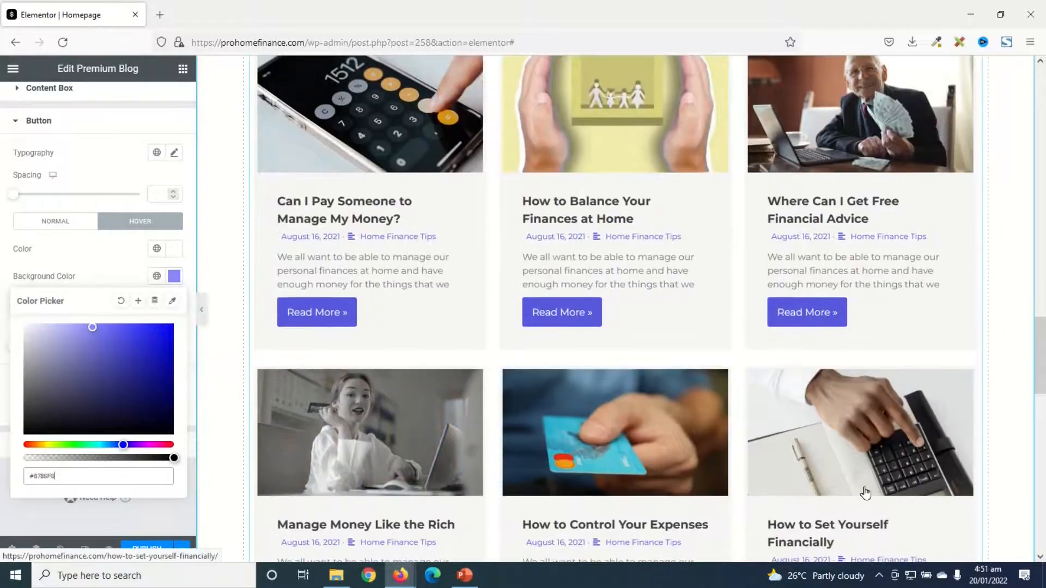
scroll(865, 493, up, 2)
scroll(703, 337, down, 7)
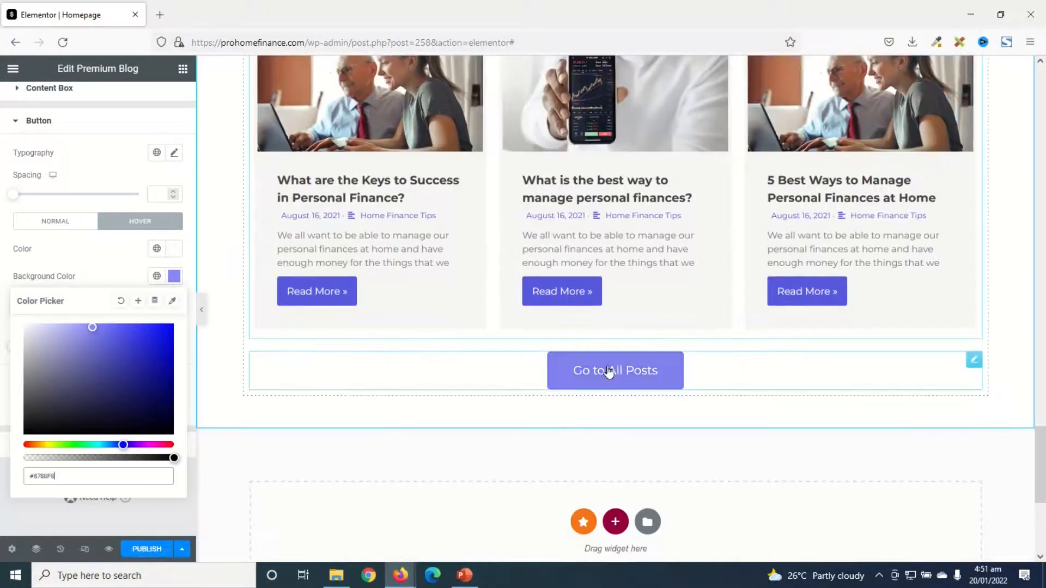
scroll(645, 395, up, 7)
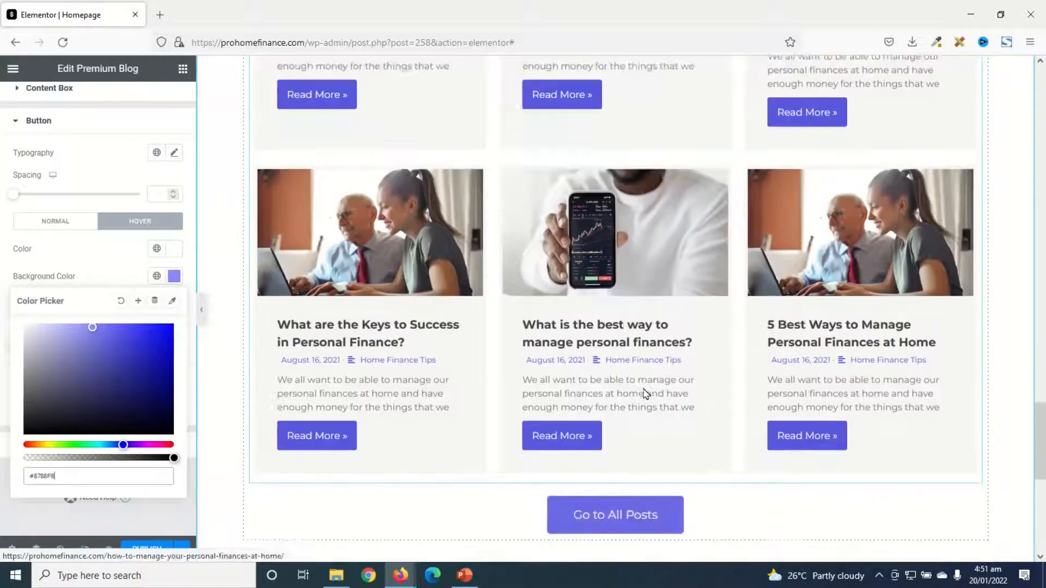
scroll(733, 435, up, 8)
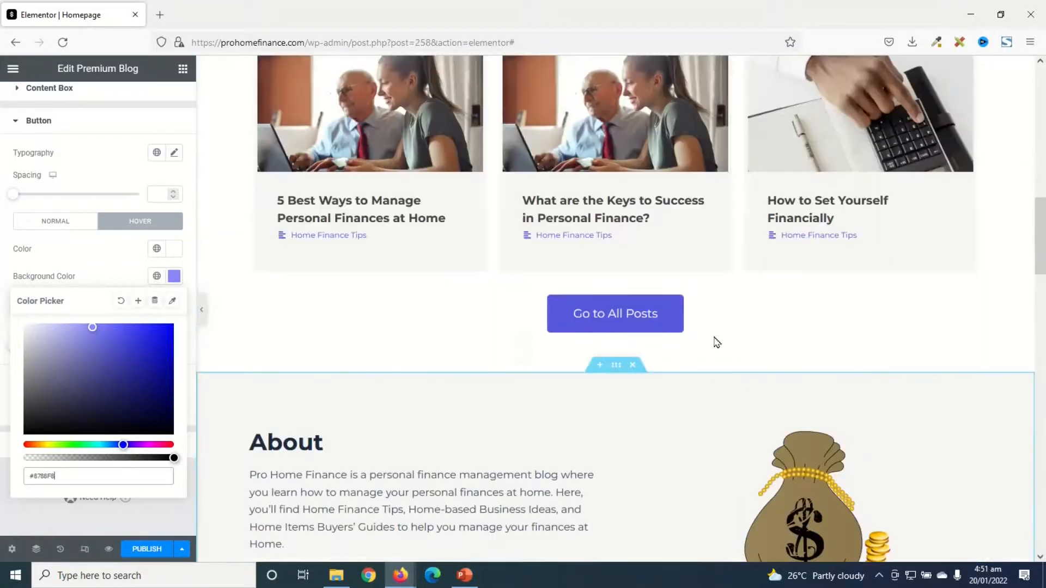
scroll(677, 423, down, 10)
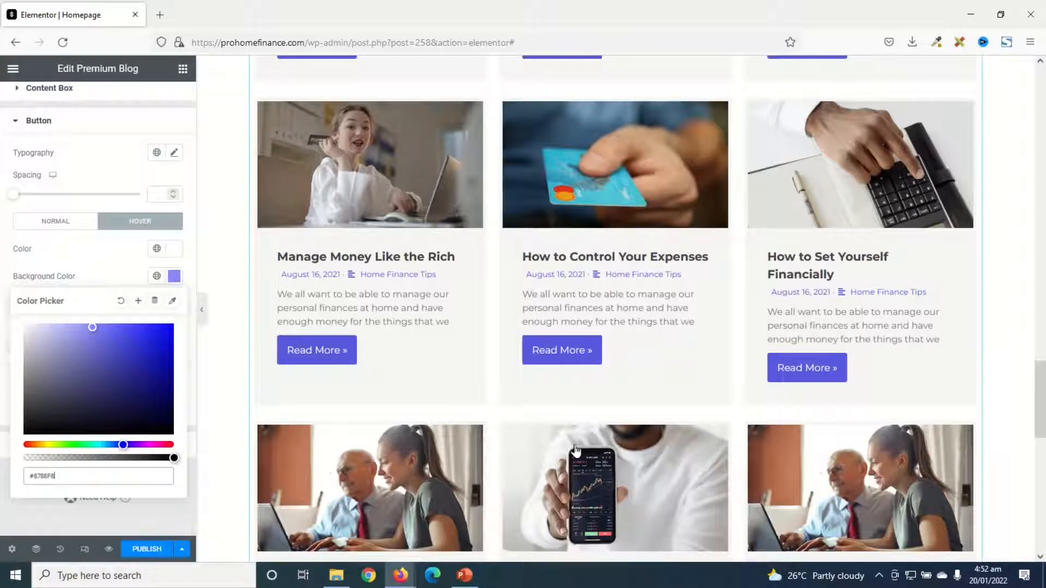
click(142, 549)
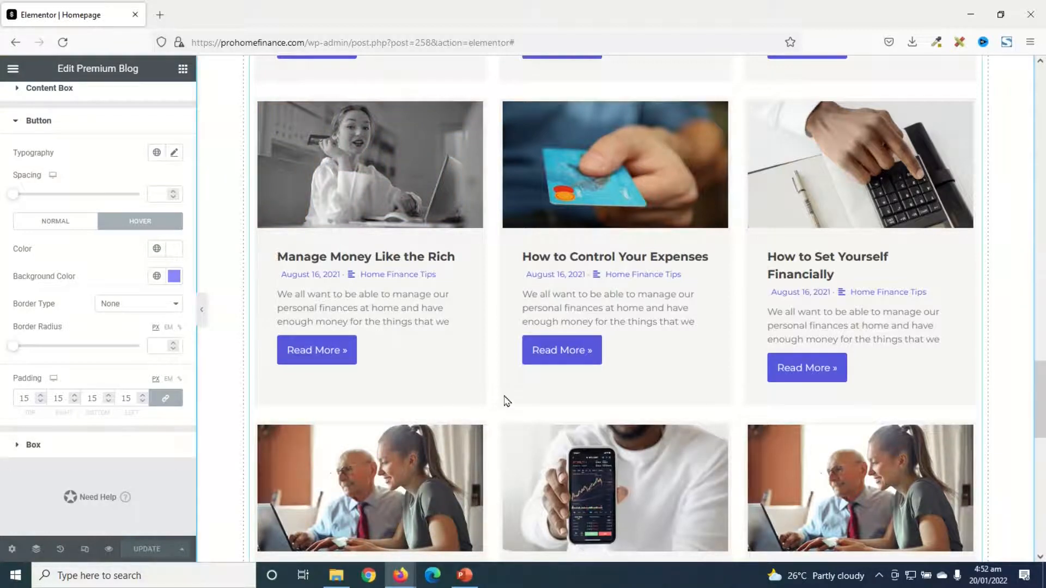
Switch the editor to the tablet layout and review how the home page sections display at that size
scroll(794, 369, up, 20)
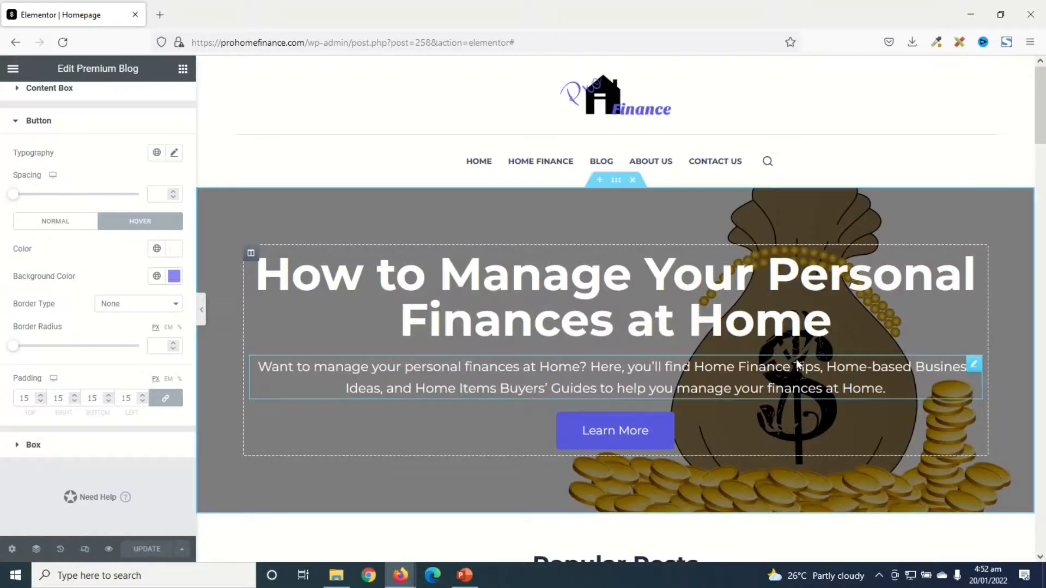
scroll(797, 365, down, 8)
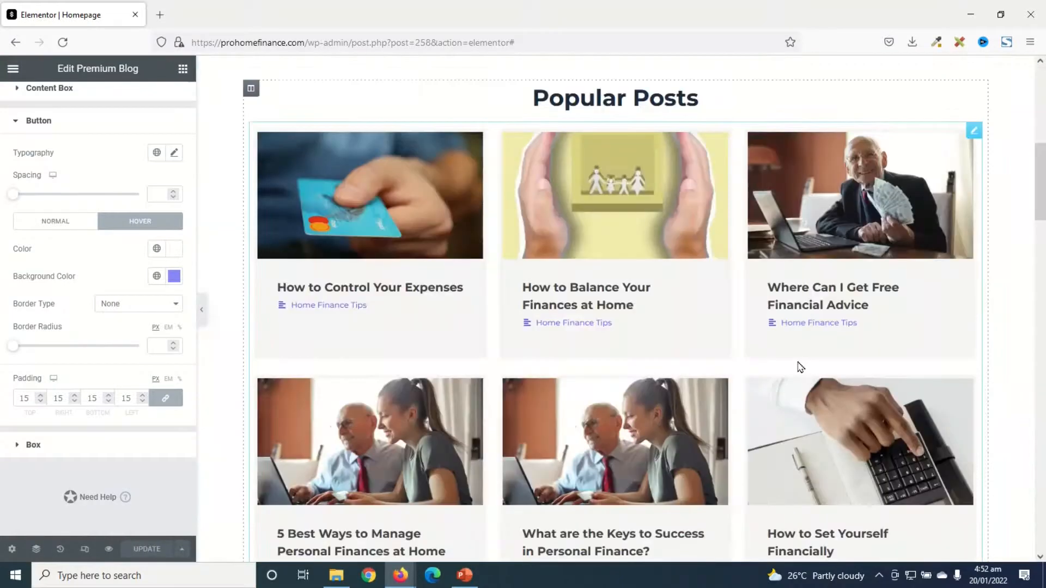
click(84, 550)
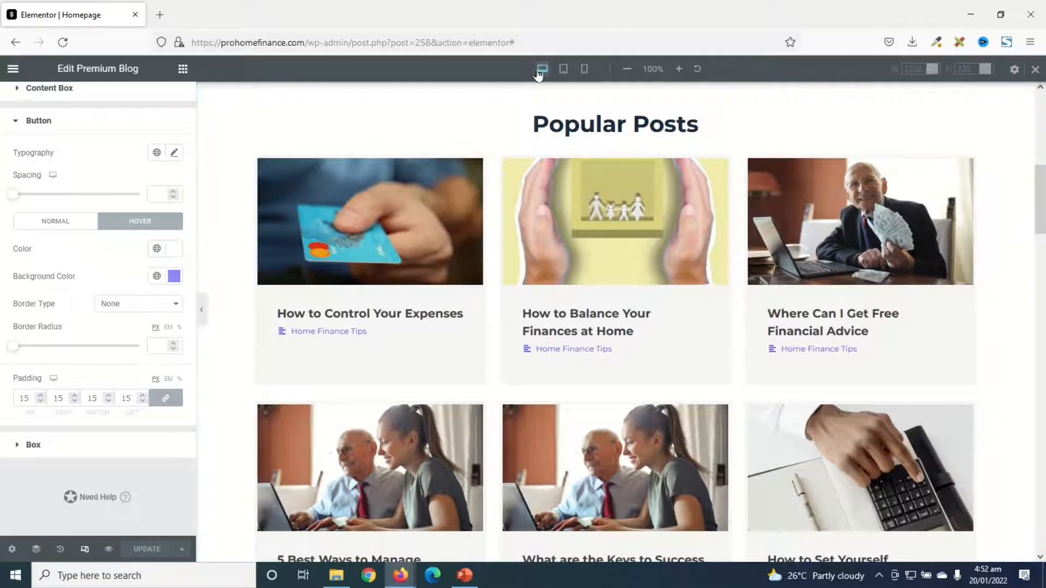
click(563, 68)
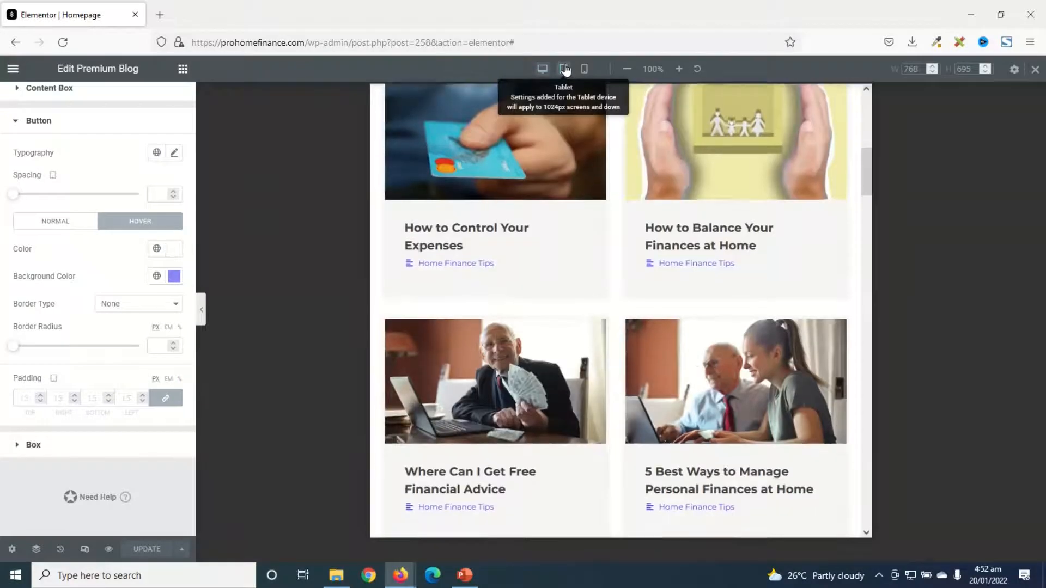
scroll(708, 186, down, 5)
scroll(707, 185, down, 7)
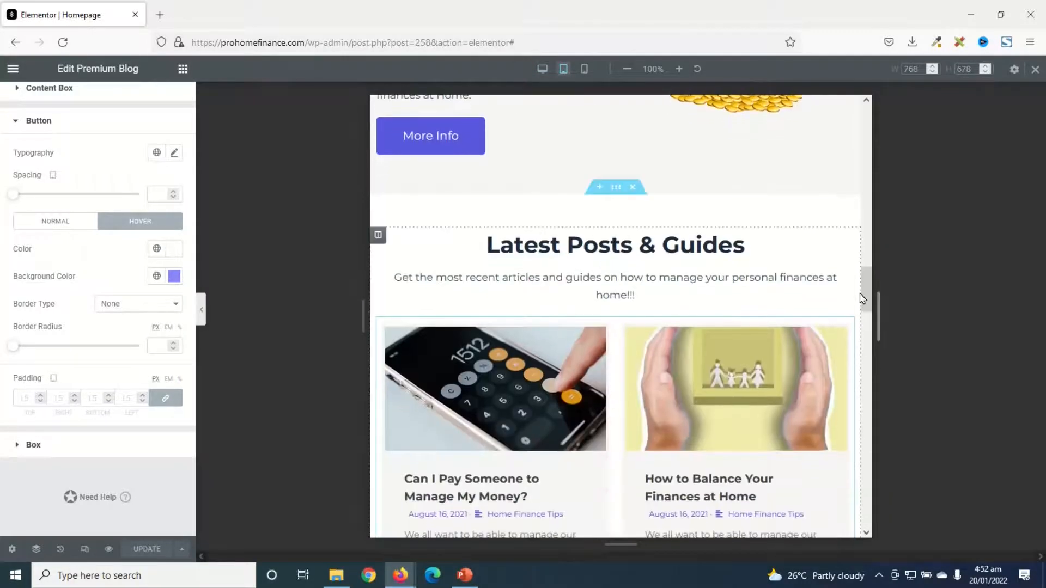
Open the style settings of the hero heading "How to Manage Your Personal Finances at Home" in the tablet layout
drag(866, 297, 853, 100)
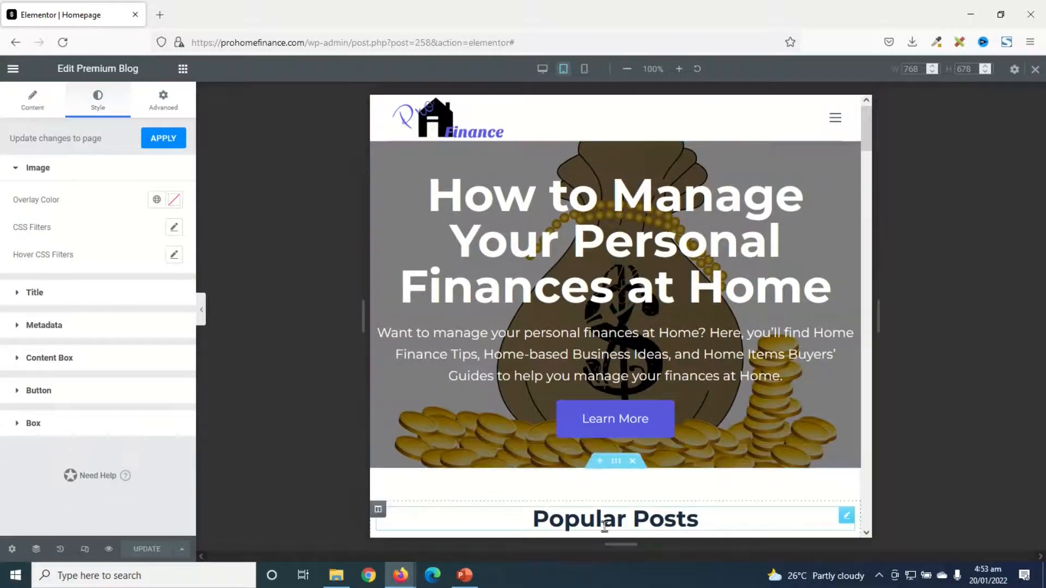
click(604, 239)
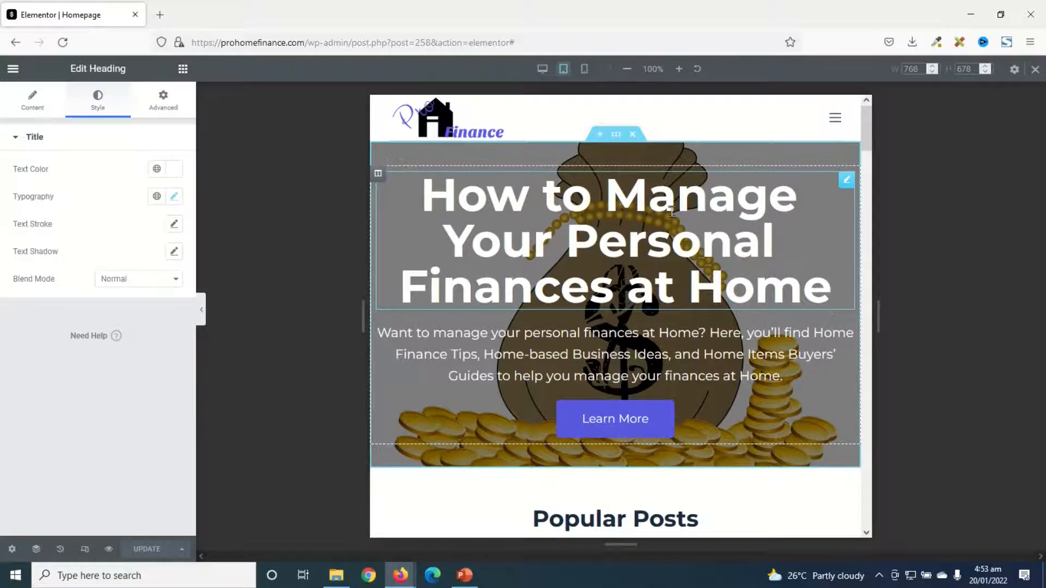